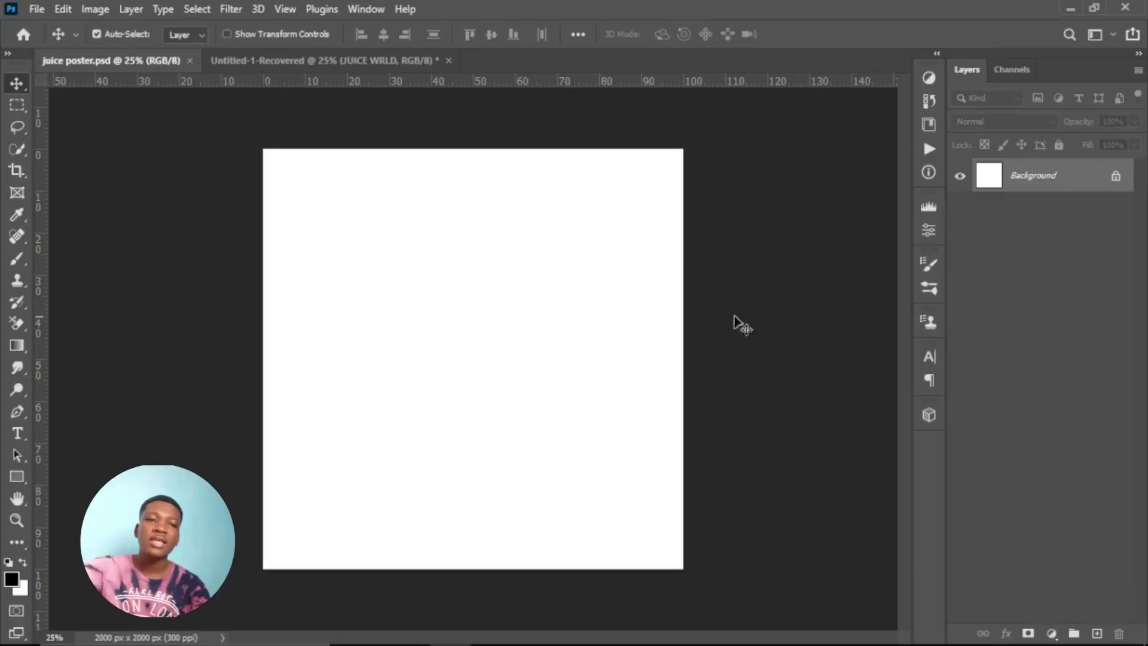
Place the face cutout on the poster, enlarged to about 106% and shifted up-left.
left_click(408, 629)
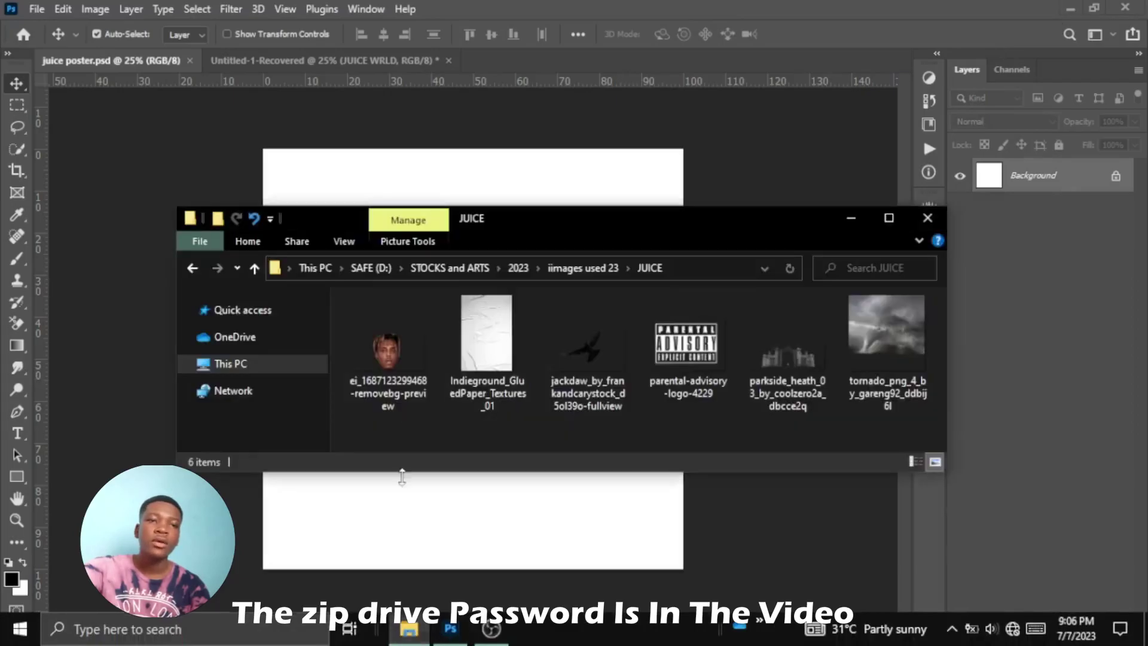
left_click(392, 400)
left_click_drag(487, 520, 487, 516)
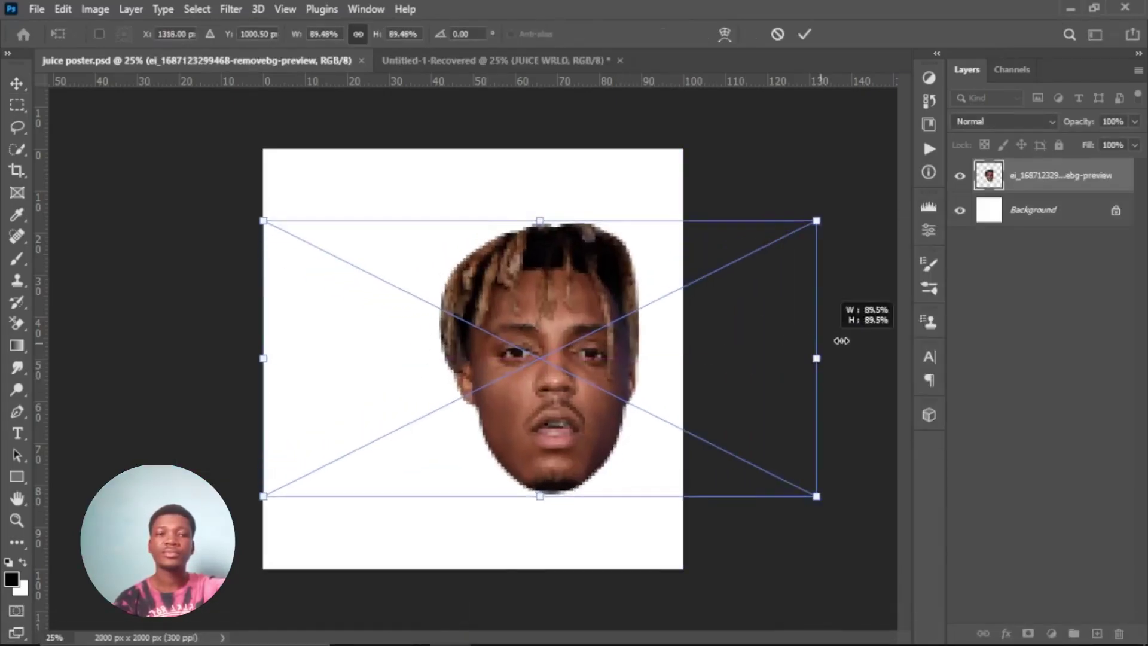
left_click_drag(721, 357, 873, 359)
left_click_drag(617, 386, 533, 361)
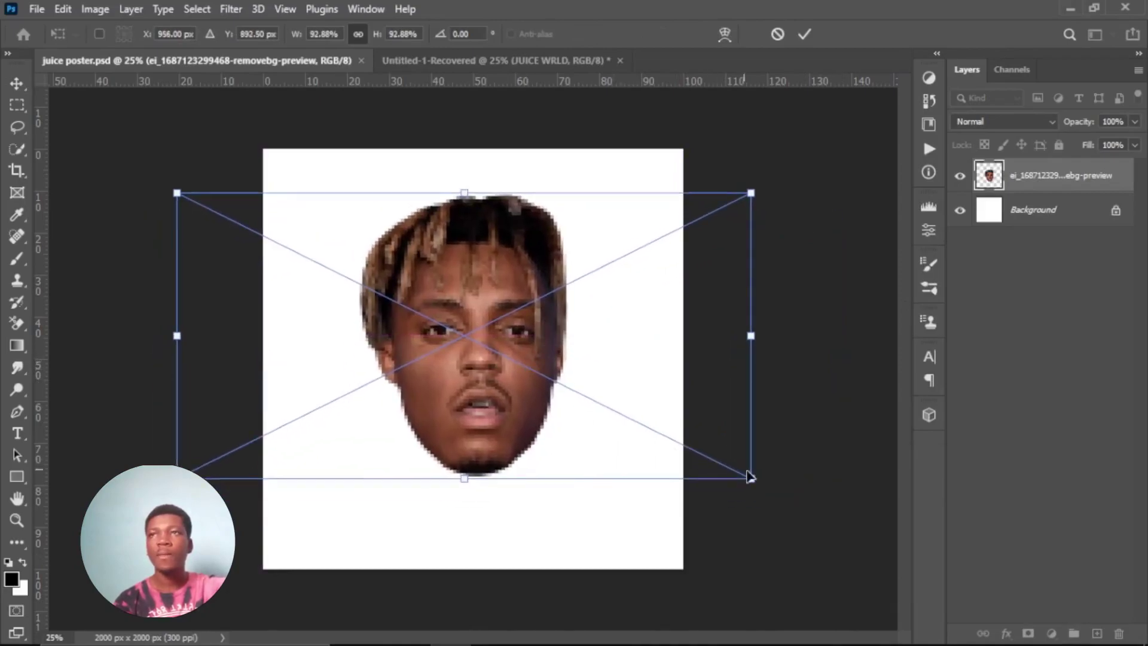
left_click_drag(783, 503, 828, 523)
mouse_move(664, 451)
left_mouse_down()
mouse_move(583, 431)
mouse_move(640, 436)
mouse_move(652, 412)
left_mouse_up()
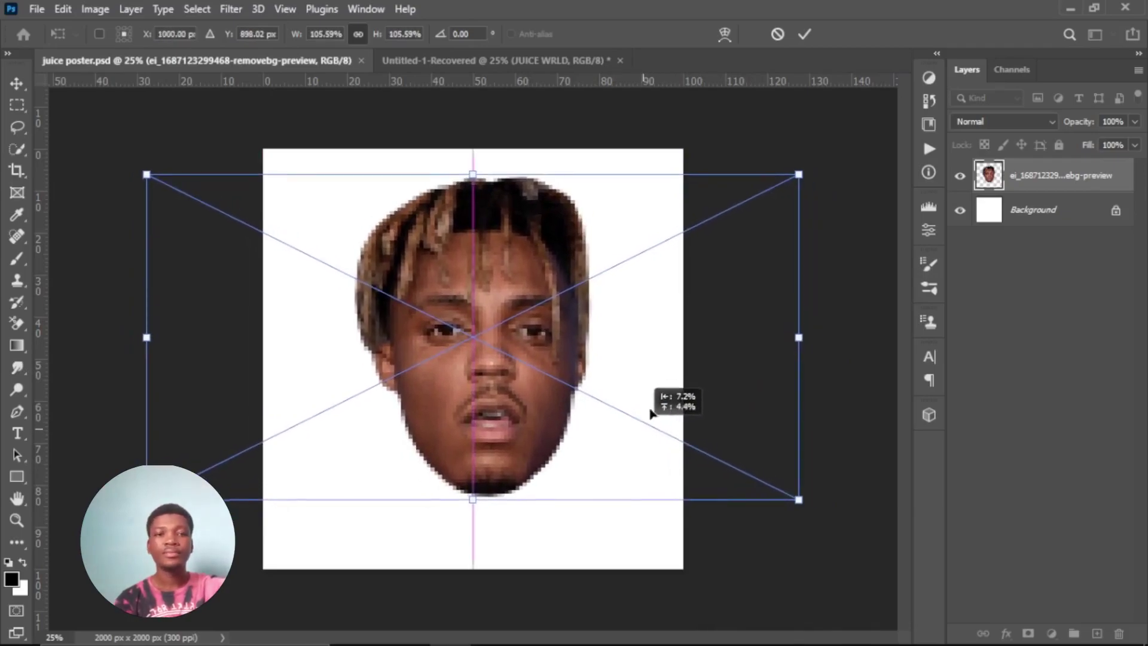
left_click(808, 35)
left_click_drag(536, 380, 520, 382)
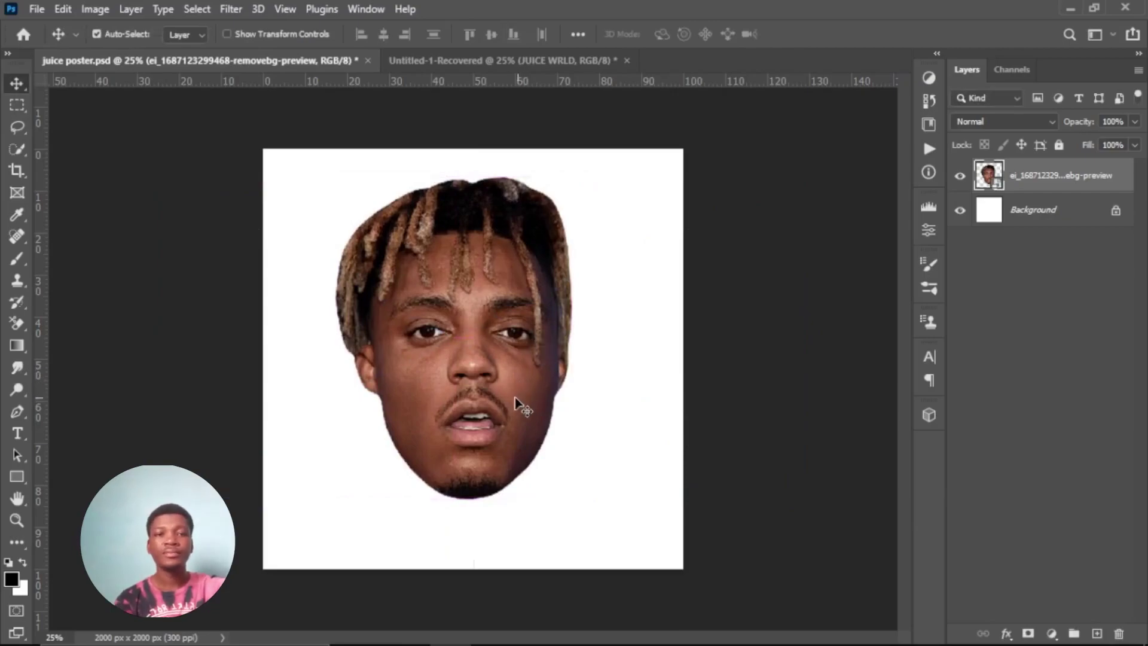
Rescale the face to about 118% and reposition it on the canvas.
key("ctrl+t")
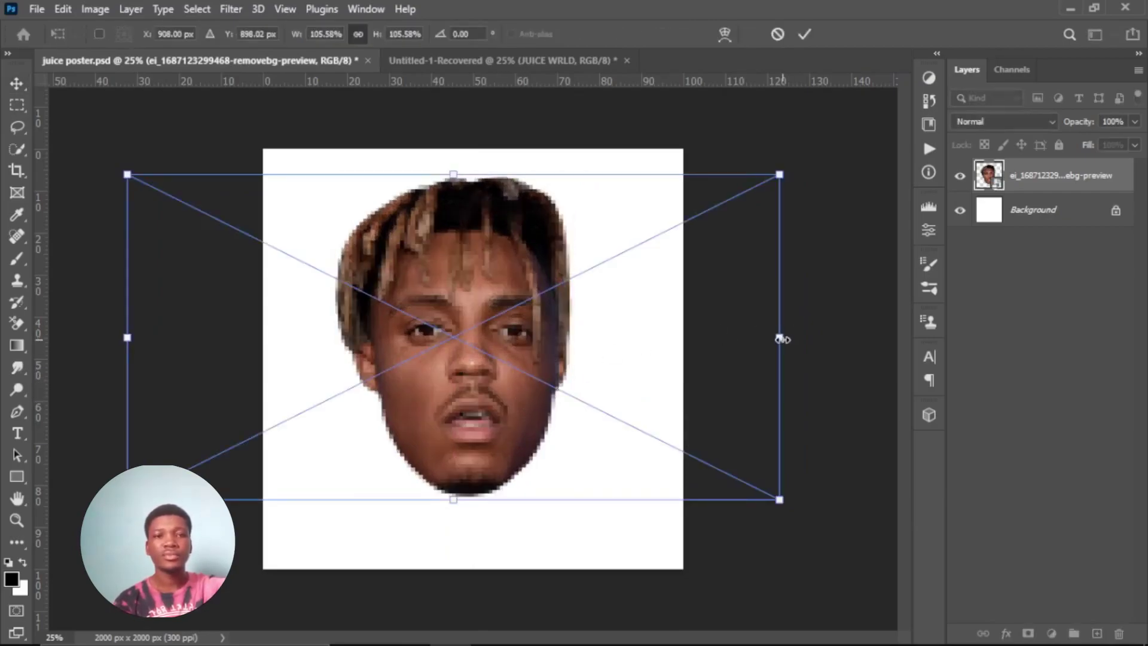
left_click_drag(780, 340, 861, 342)
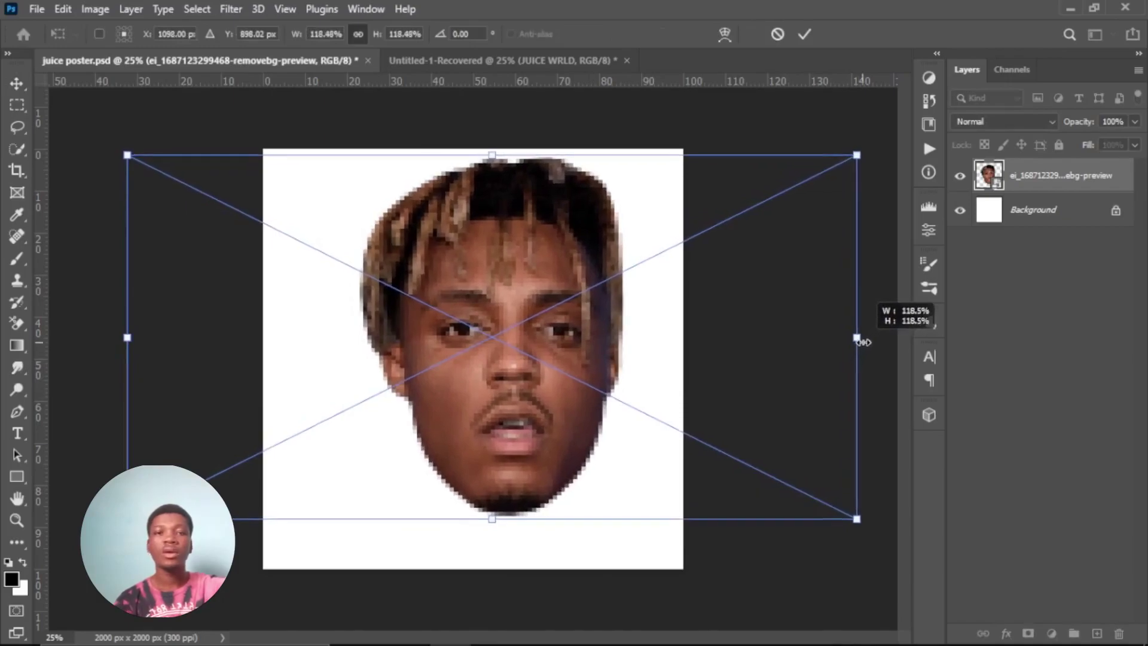
left_click_drag(633, 363, 610, 356)
left_click(807, 37)
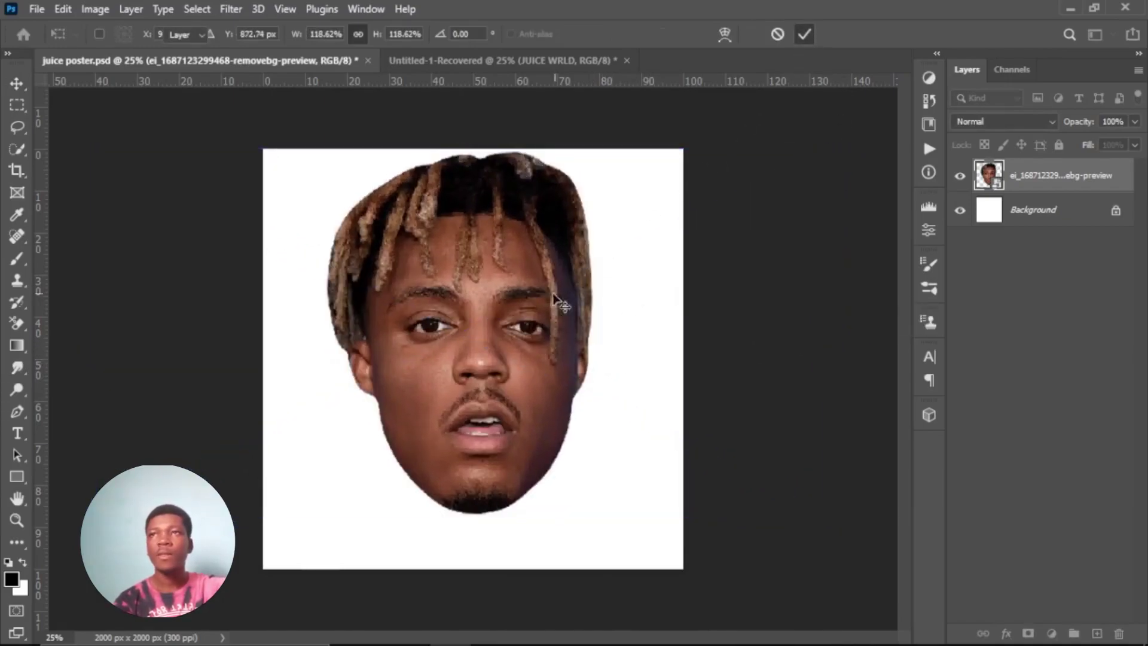
left_click_drag(518, 326, 518, 343)
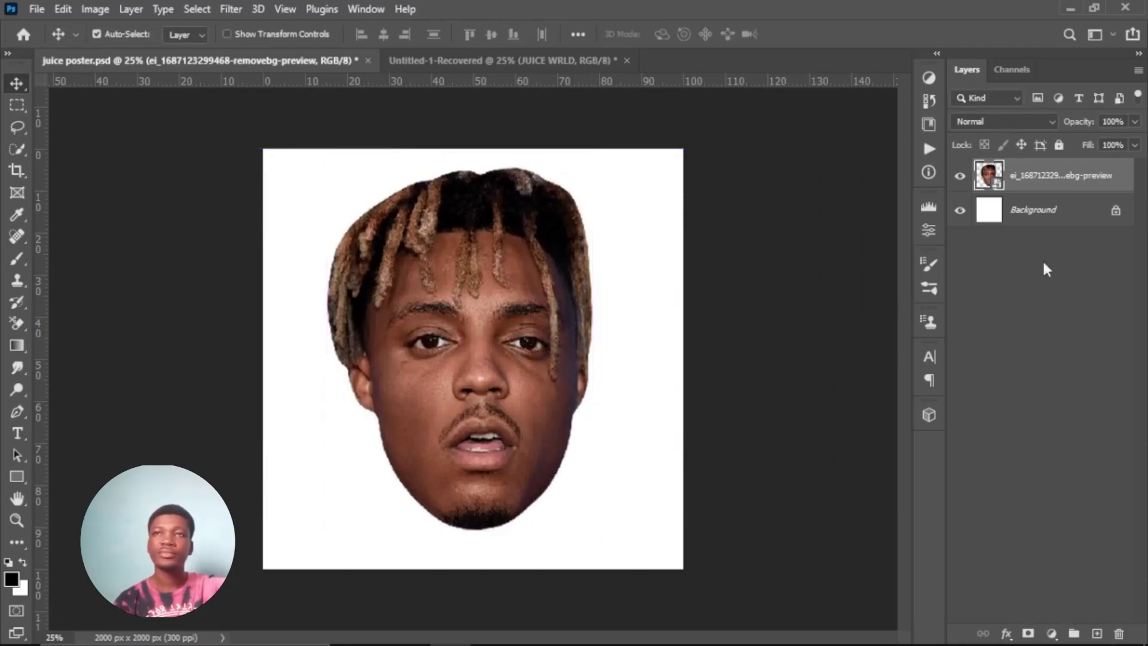
Wrap the face layer in a new group named model.
left_click(1044, 190, "ctrl")
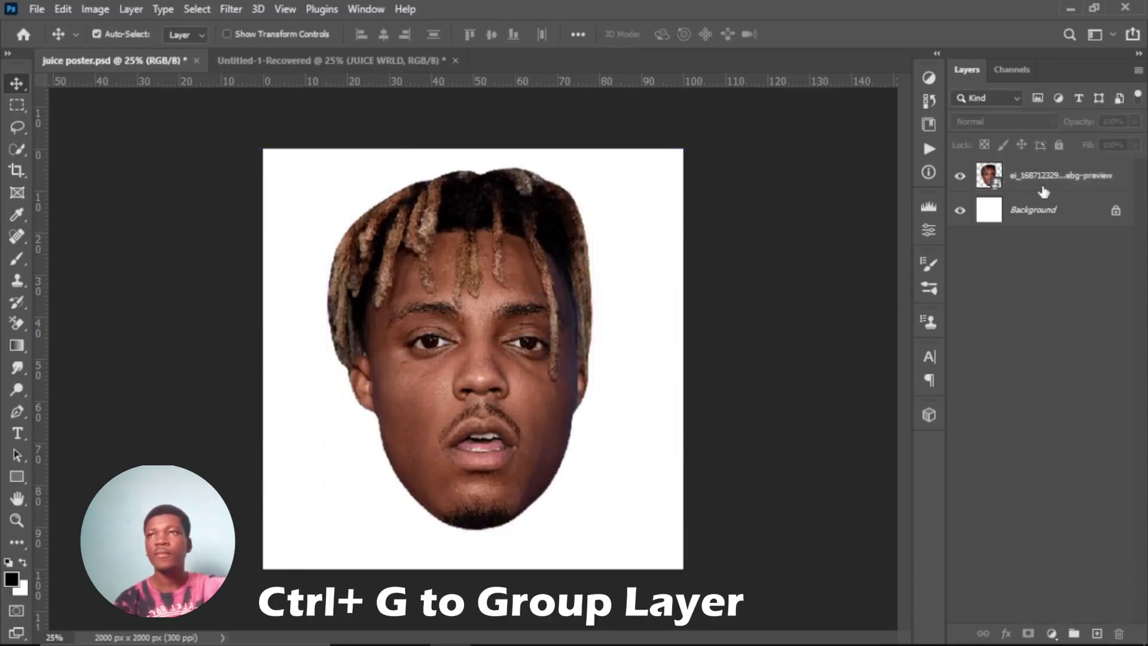
left_click(1043, 190)
key("ctrl+g")
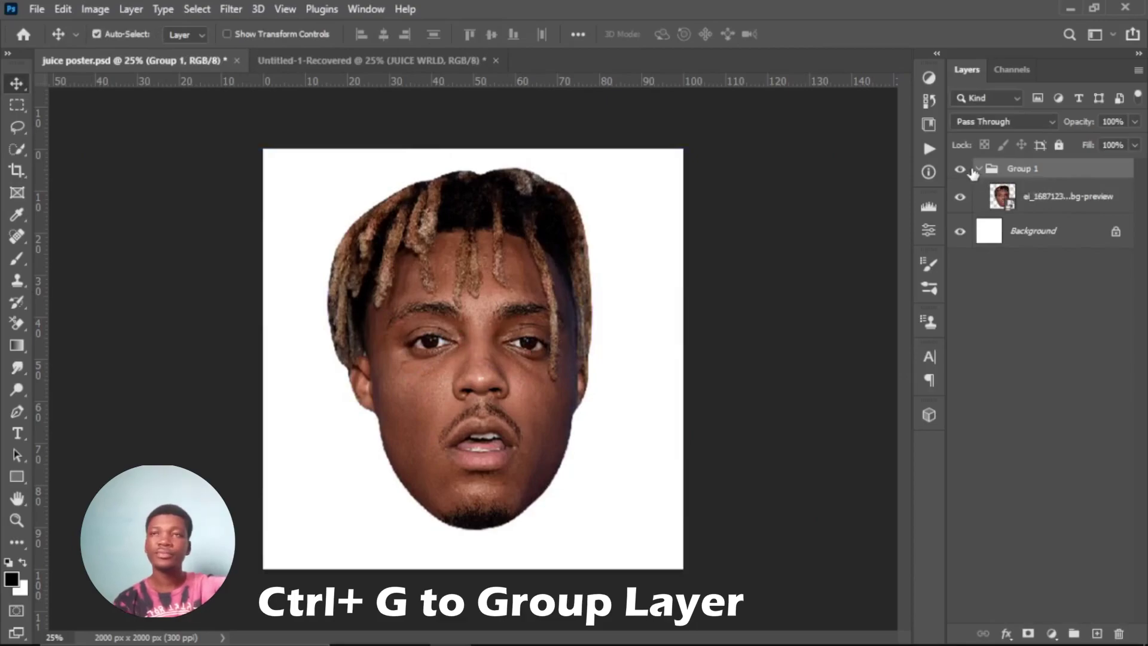
left_click(979, 170)
type("model")
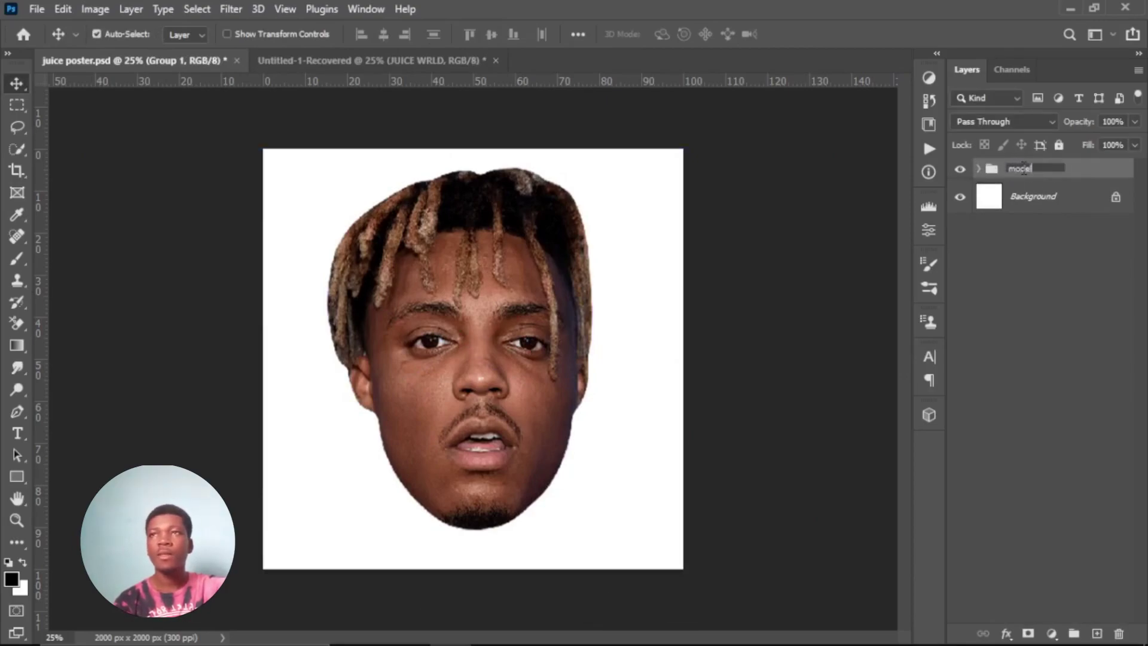
key("Return")
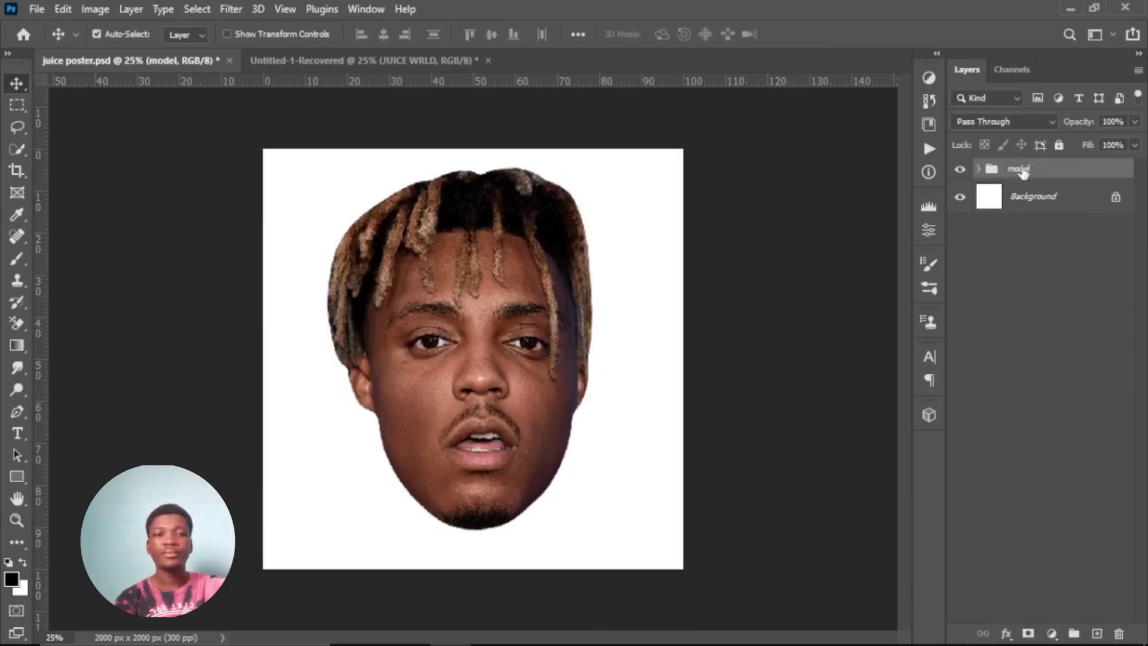
left_click(1043, 202)
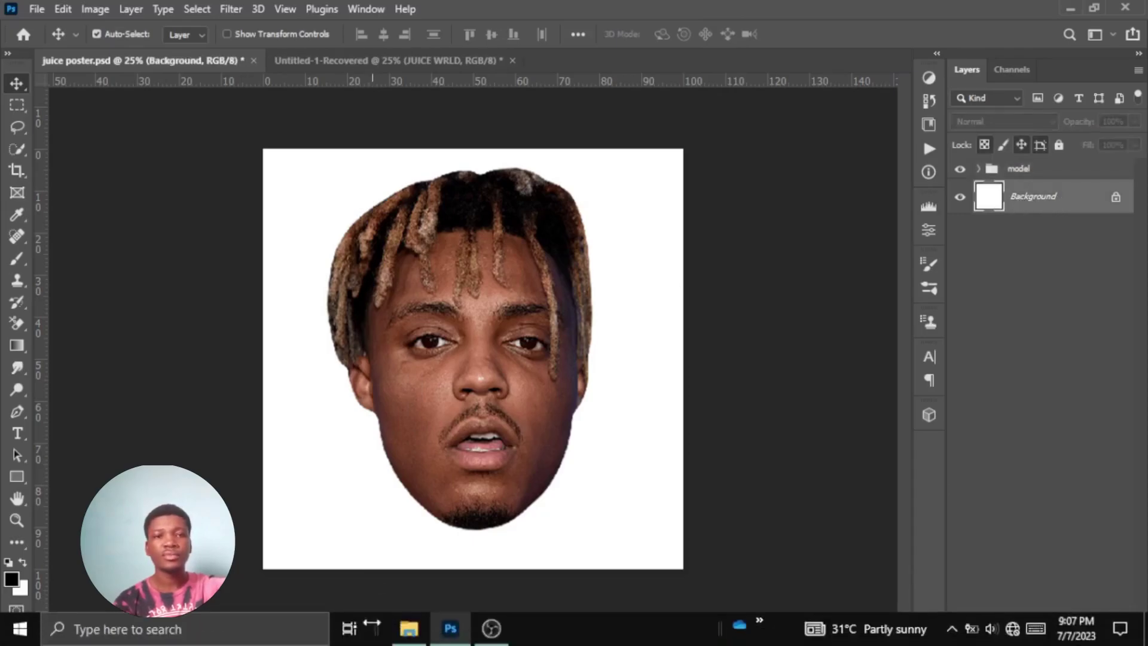
Place the tornado image enlarged to about 264% so it covers the canvas.
left_click(404, 629)
left_click_drag(886, 335, 610, 515)
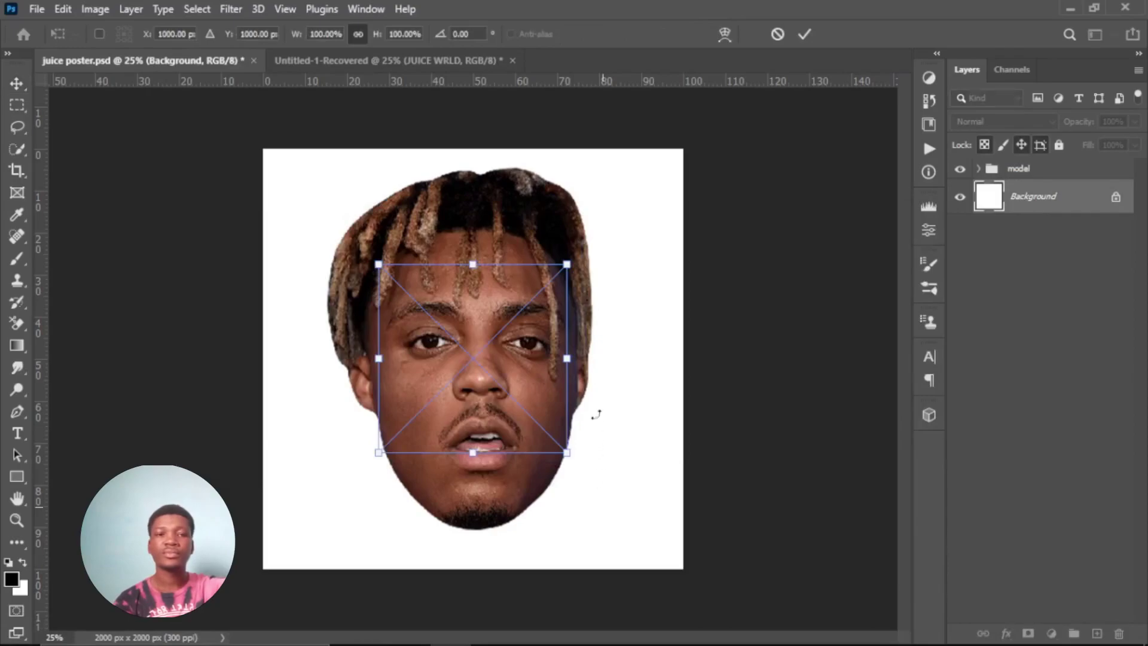
left_click_drag(782, 376, 921, 373)
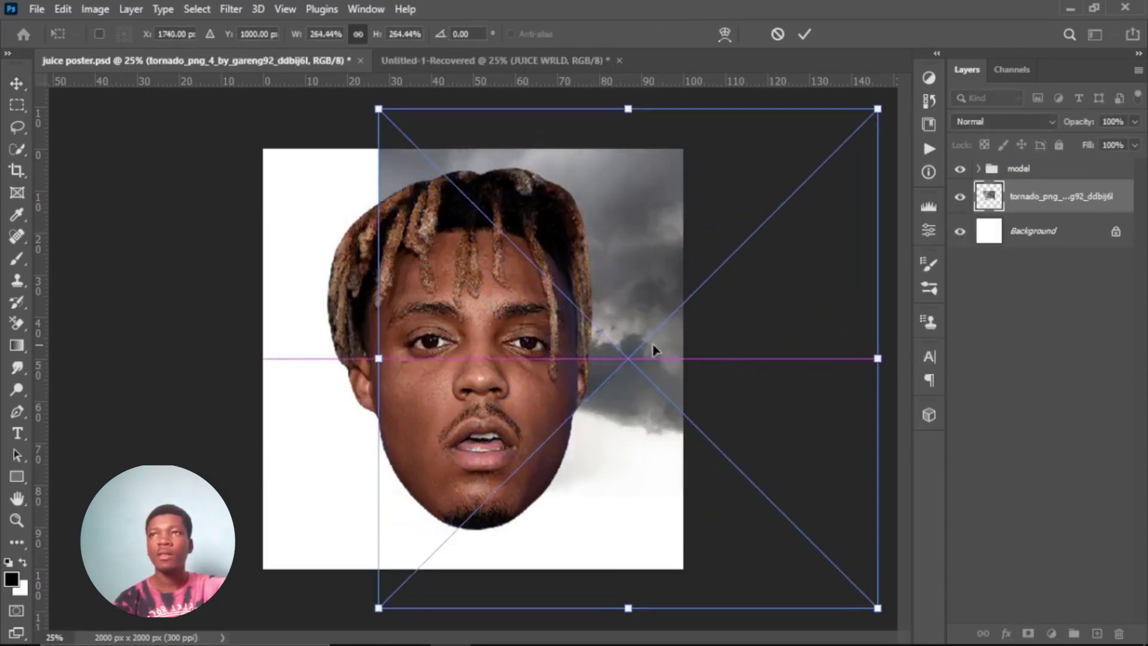
mouse_move(652, 335)
left_mouse_down()
mouse_move(464, 373)
mouse_move(473, 333)
left_mouse_up()
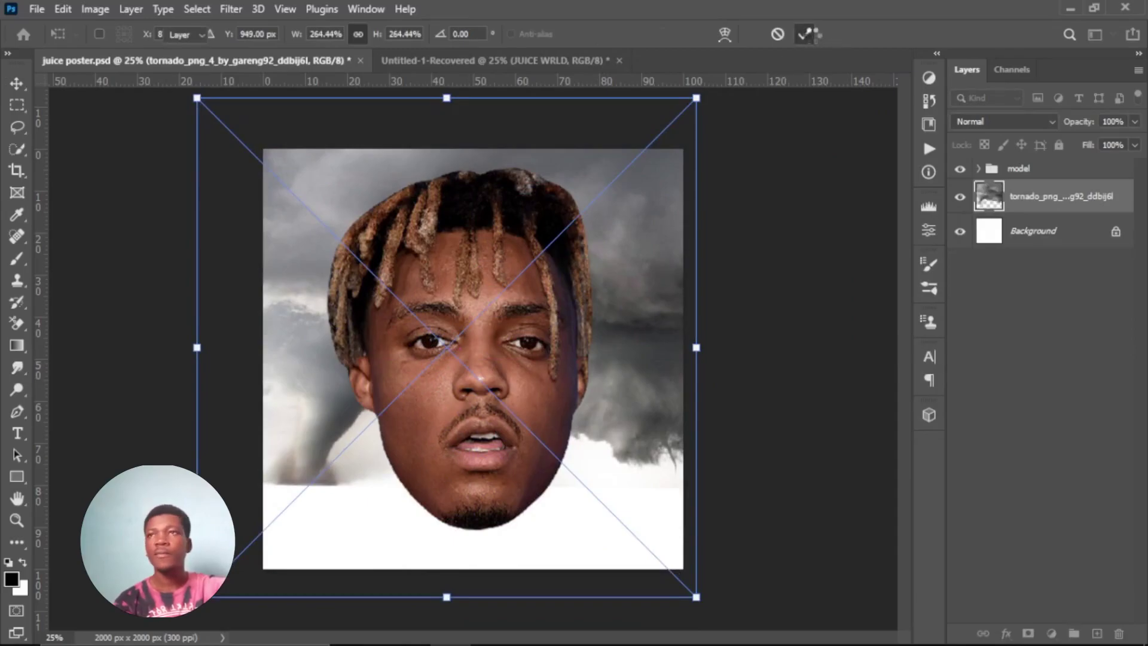
left_click(804, 34)
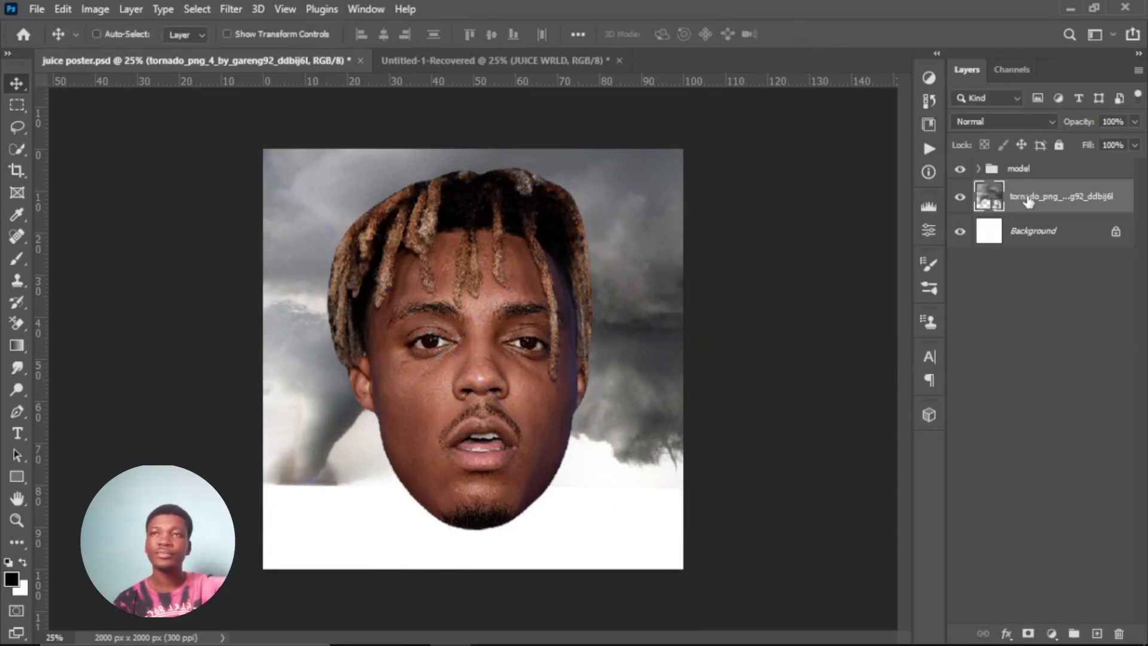
Duplicate the tornado layer, flip the copy vertically, and move it toward the bottom.
key("ctrl+j")
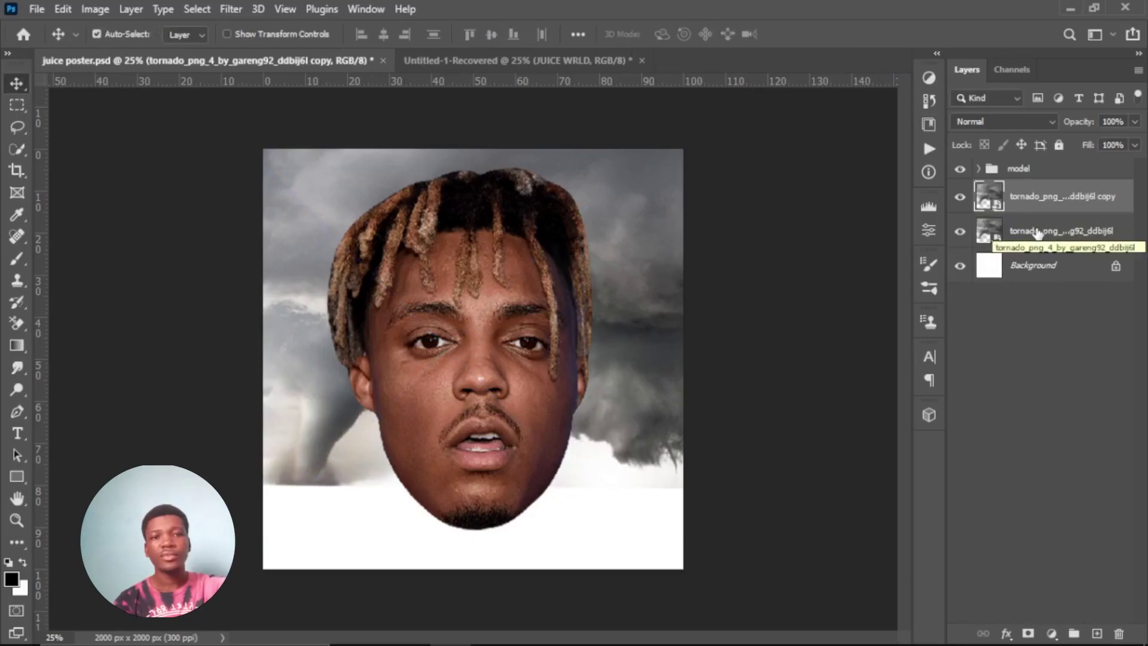
key("ctrl+t")
right_click(555, 333)
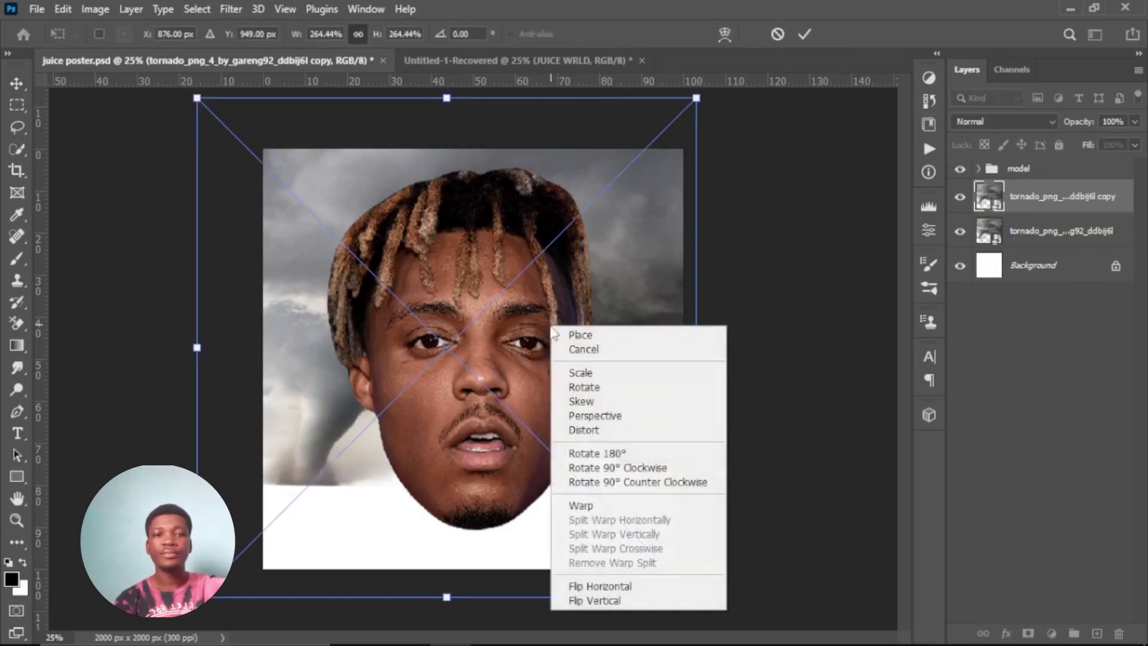
left_click(616, 600)
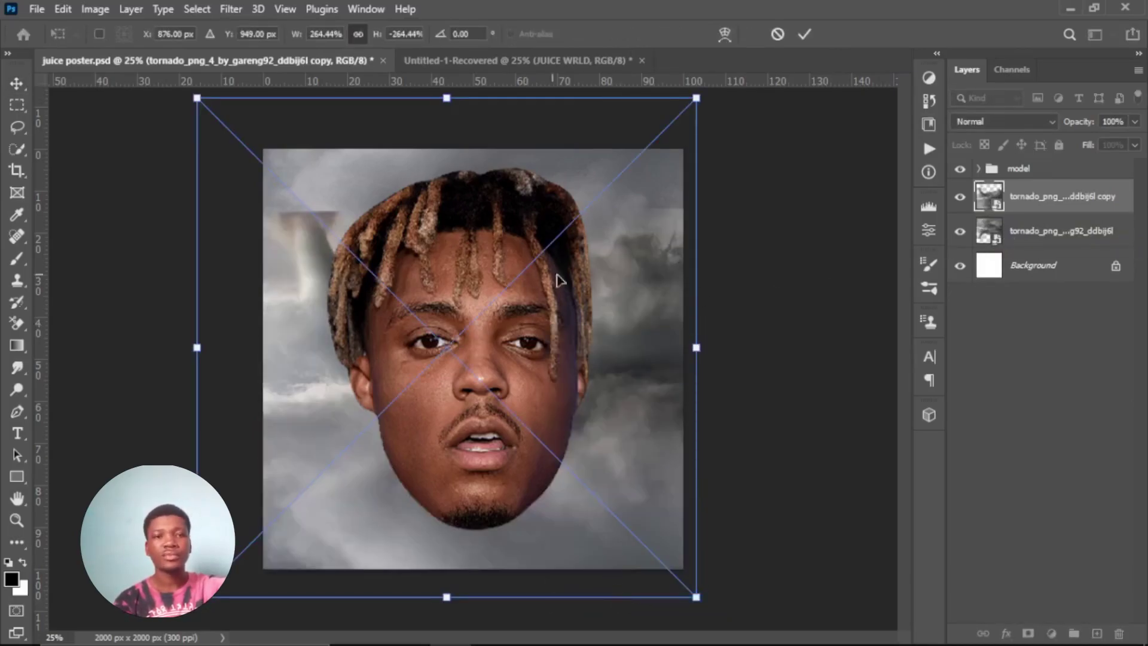
mouse_move(559, 280)
left_mouse_down()
mouse_move(576, 542)
mouse_move(566, 458)
left_mouse_up()
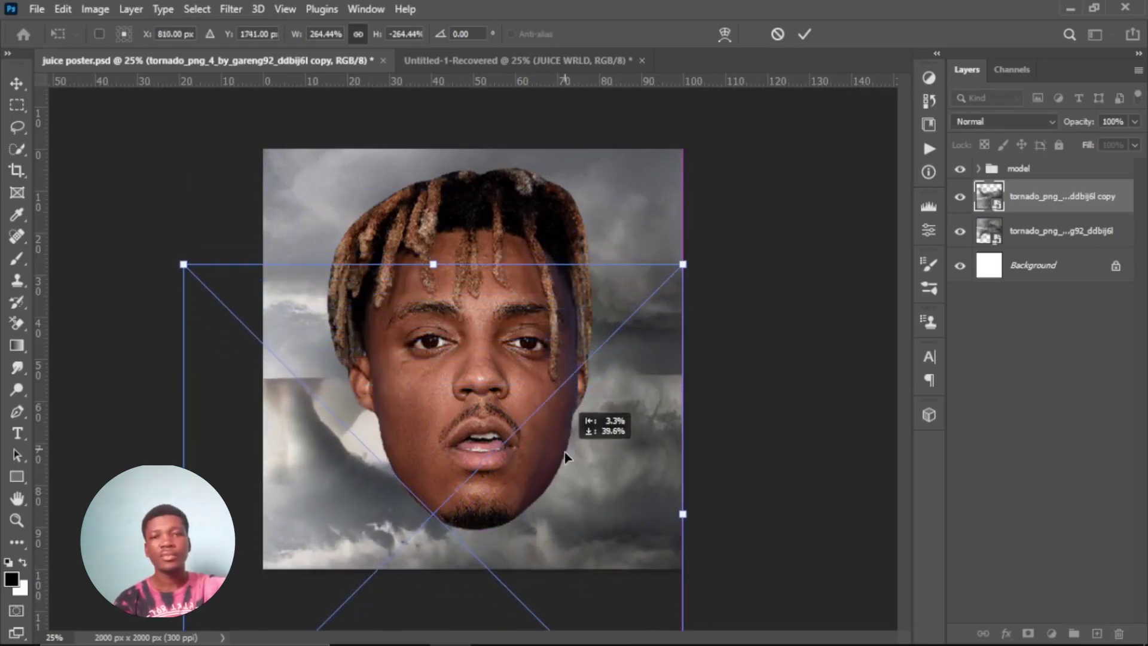
left_click(806, 36)
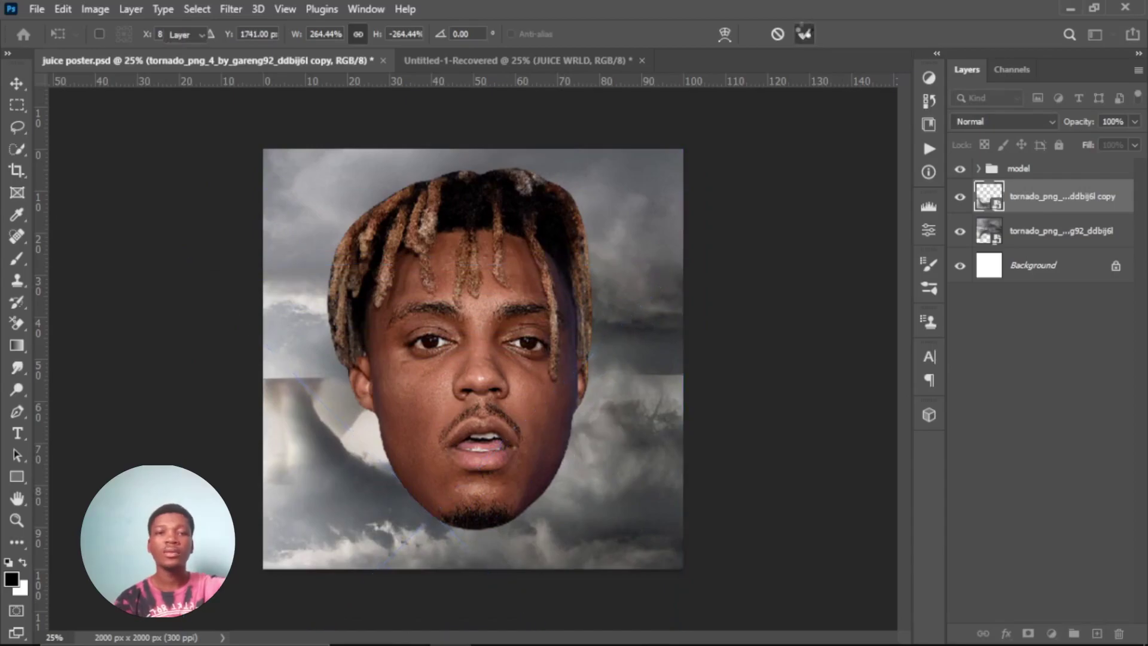
Group both tornado layers into a group named sky.
left_click(1047, 244, "shift")
key("ctrl+g")
type("sky")
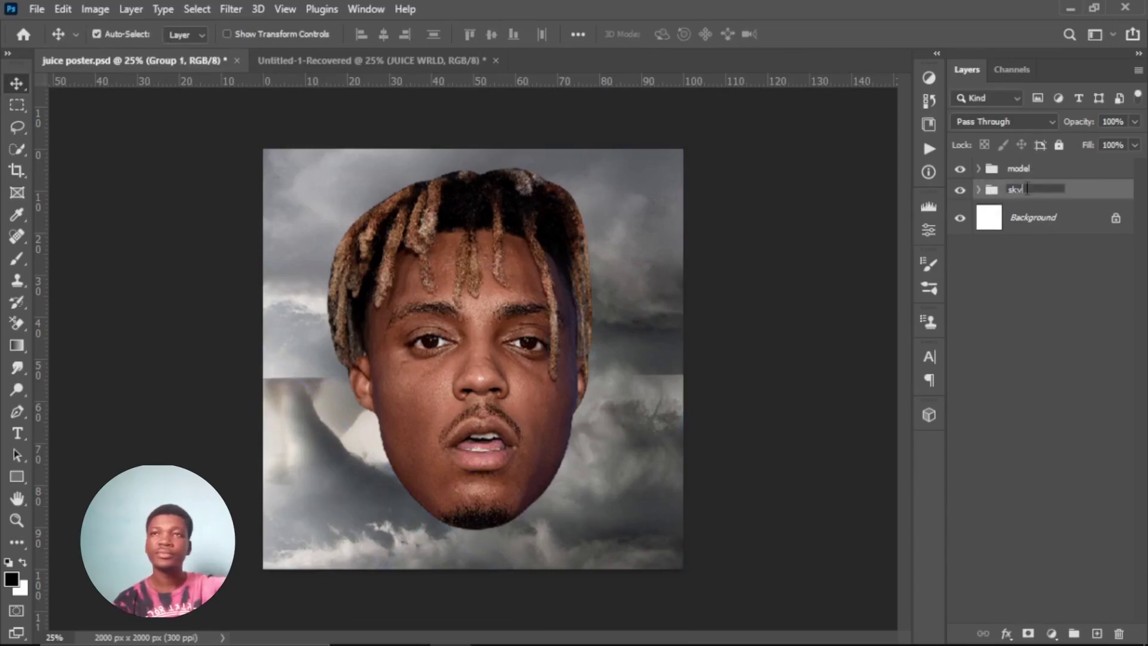
key("Return")
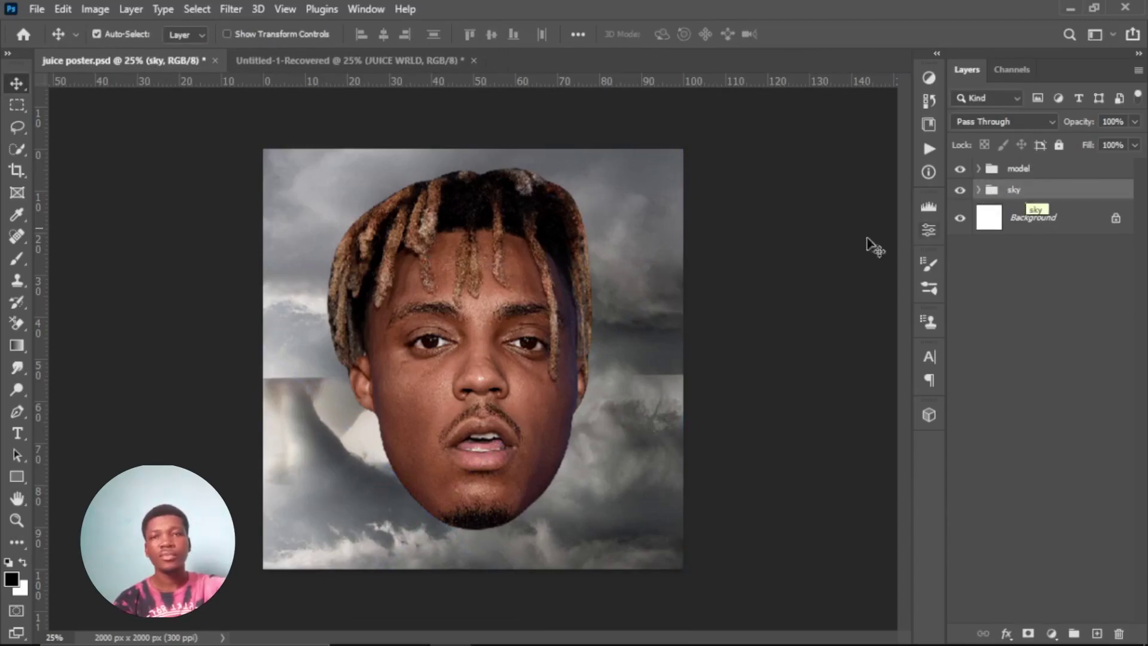
Bring the parkside heath gate image into the poster and roughly size and position it.
left_click(409, 635)
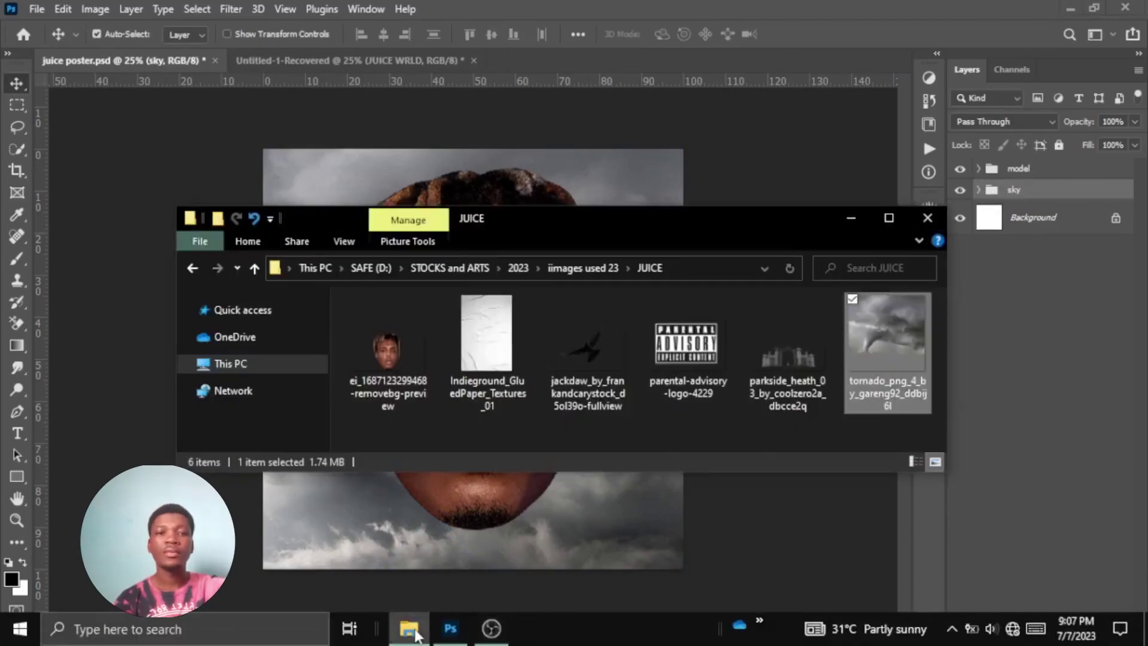
left_click(777, 383)
left_click(545, 515)
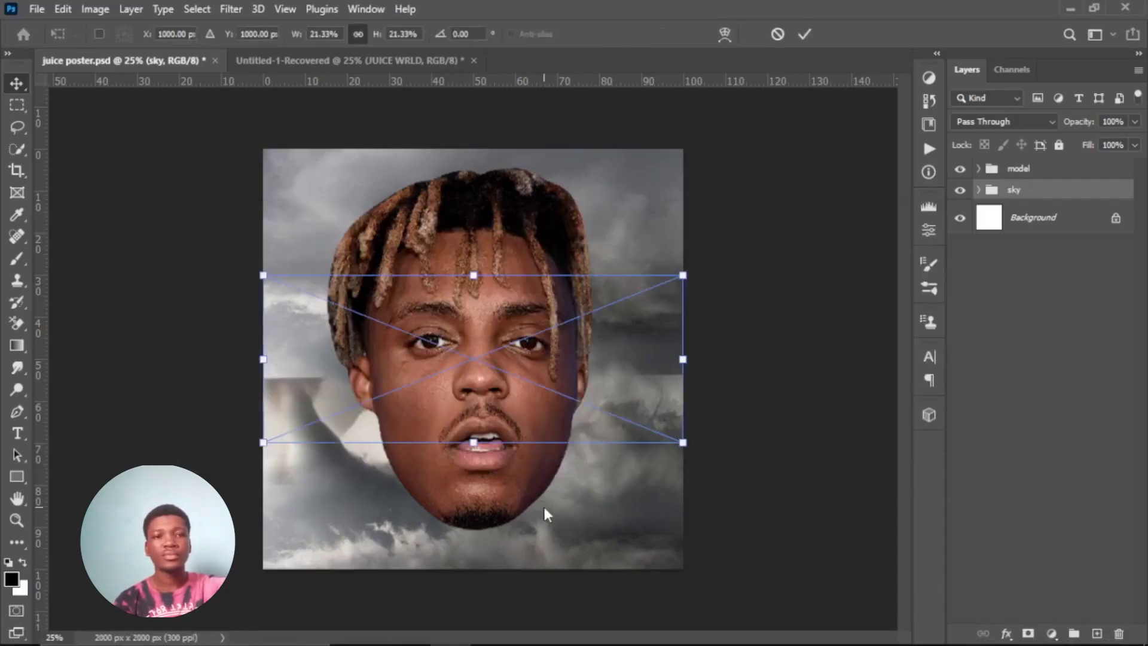
mouse_move(684, 358)
left_mouse_down()
mouse_move(954, 356)
mouse_move(610, 456)
mouse_move(574, 519)
left_mouse_up()
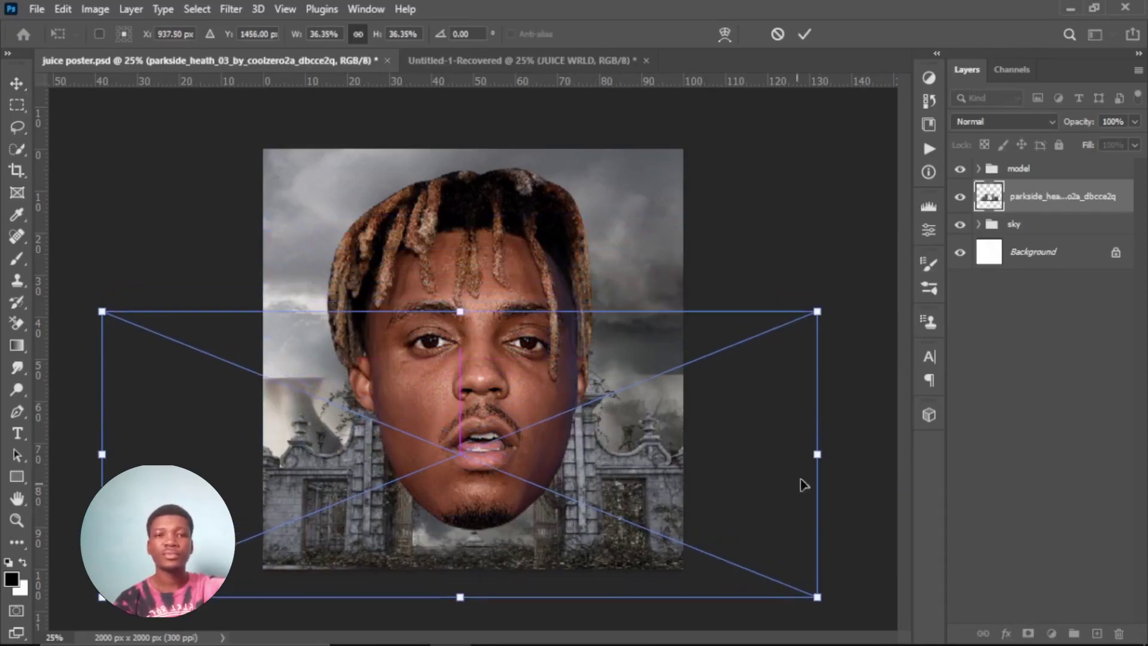
left_click_drag(818, 445, 688, 461)
left_click_drag(599, 467, 665, 495)
Enlarge the gate image to about 42% and group it in a folder named gate.
left_click_drag(754, 362, 891, 305)
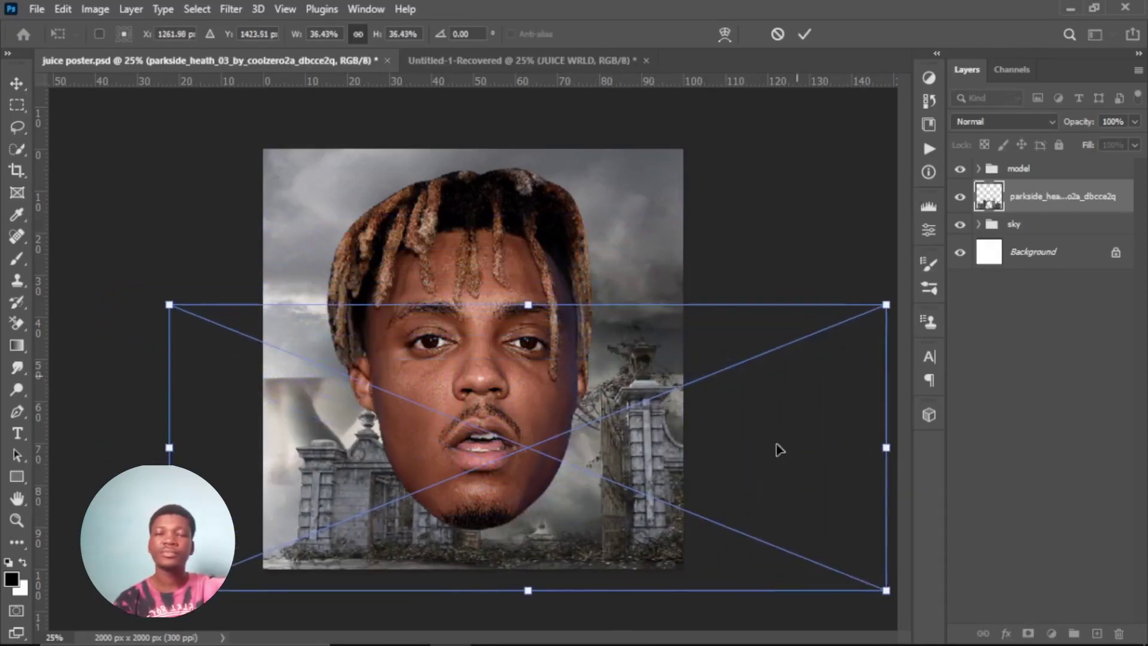
mouse_move(777, 451)
left_mouse_down()
mouse_move(658, 495)
mouse_move(670, 480)
left_mouse_up()
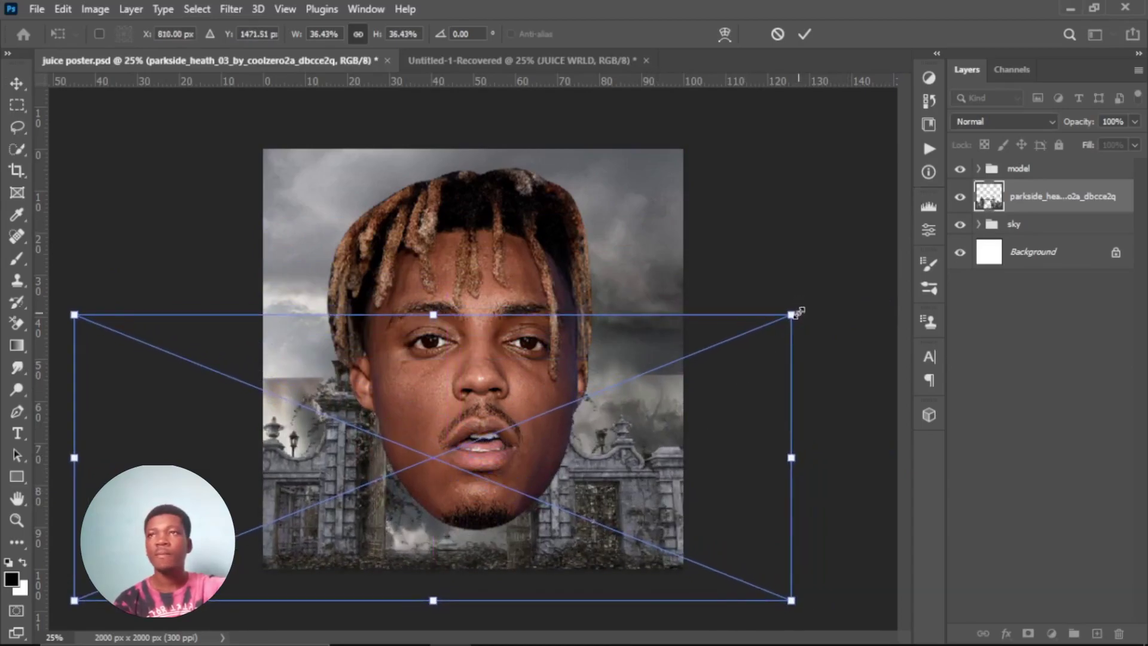
left_click_drag(799, 313, 816, 311)
mouse_move(670, 418)
left_mouse_down()
mouse_move(705, 428)
mouse_move(705, 371)
mouse_move(710, 395)
mouse_move(694, 413)
left_mouse_up()
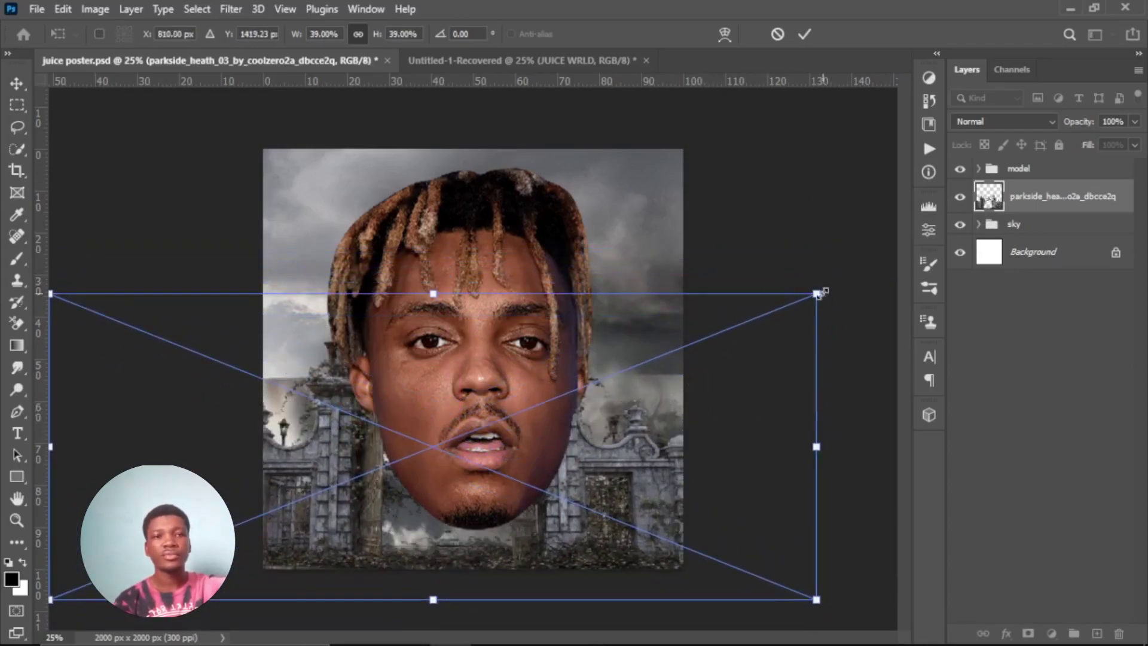
left_click_drag(819, 294, 878, 270)
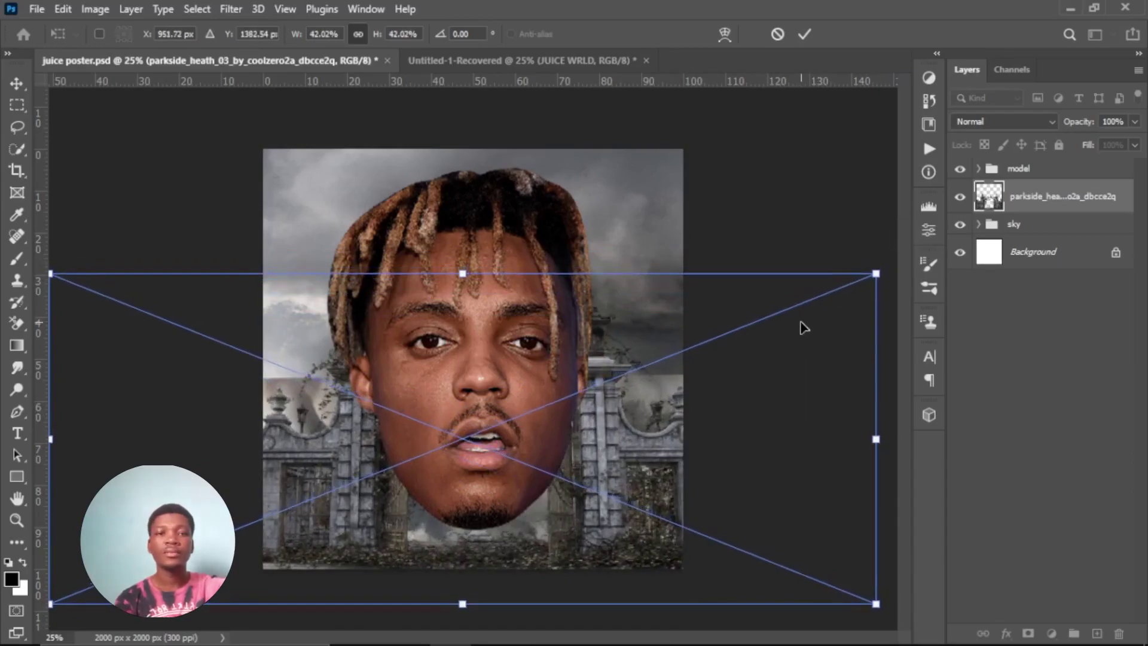
left_click_drag(808, 326, 804, 328)
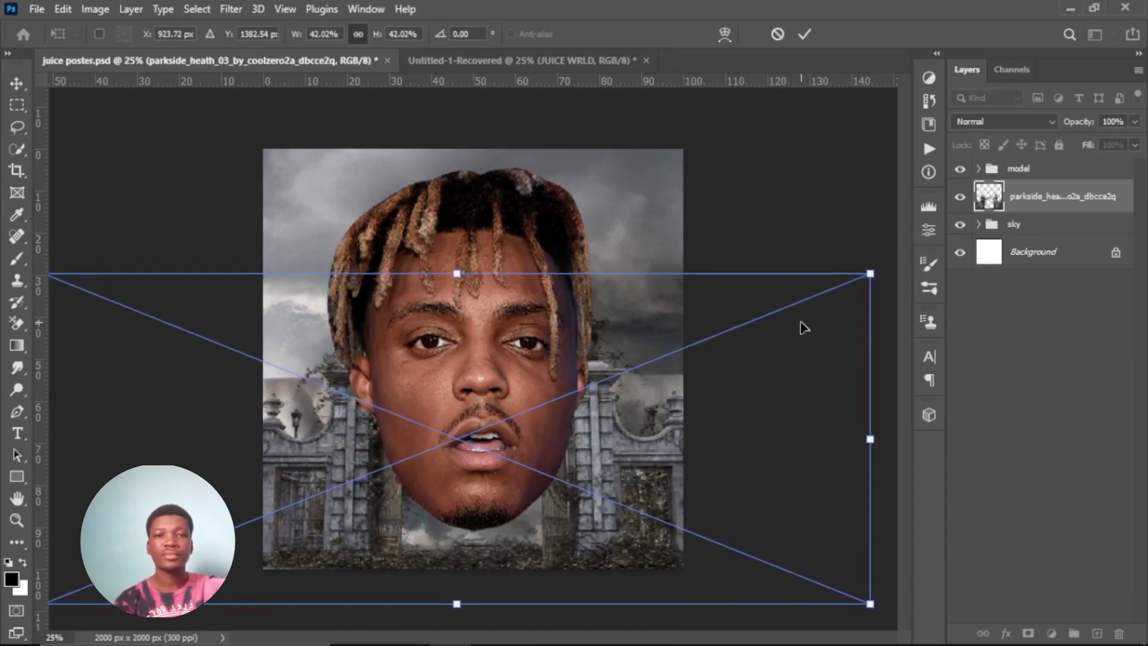
left_click(805, 35)
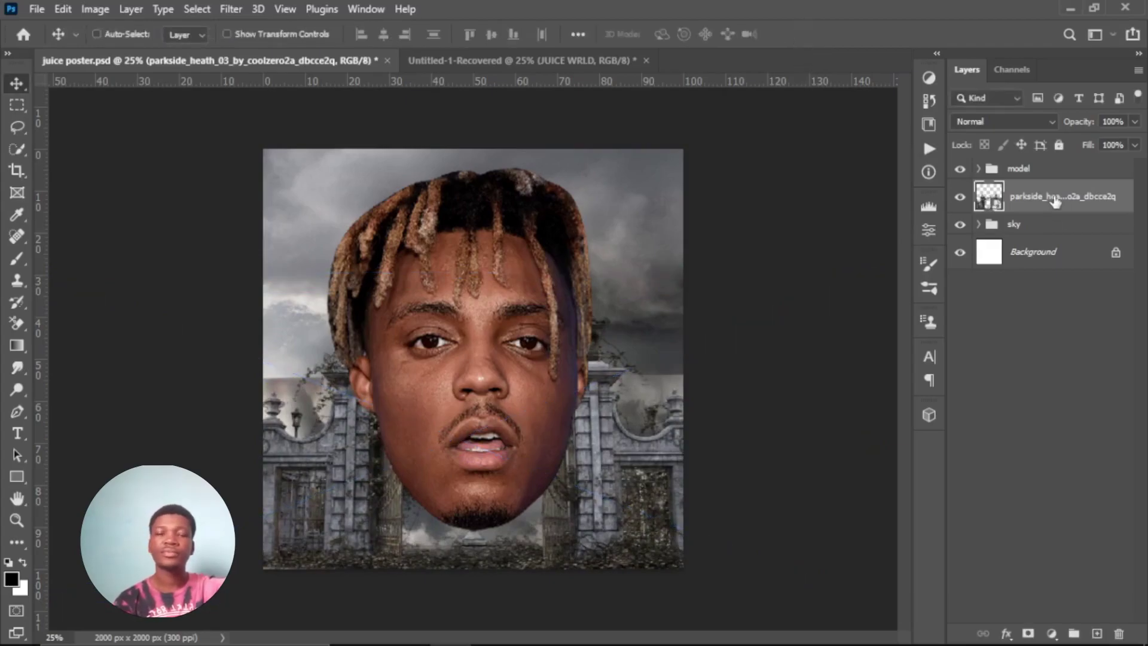
key("ctrl+g")
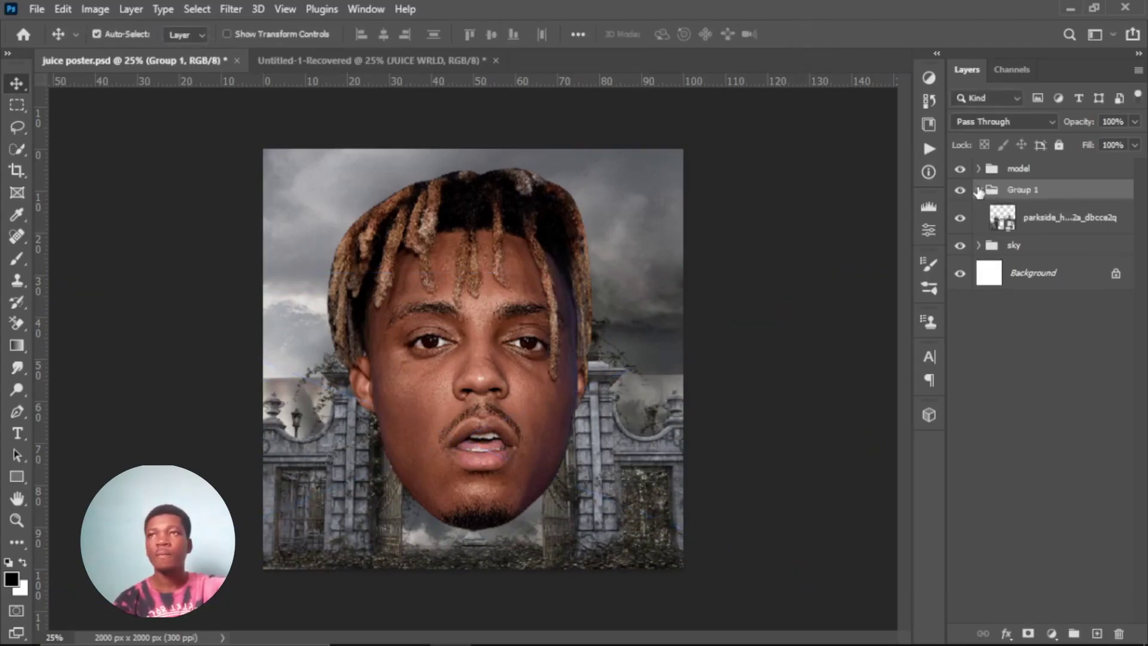
left_click(979, 190)
type("gate")
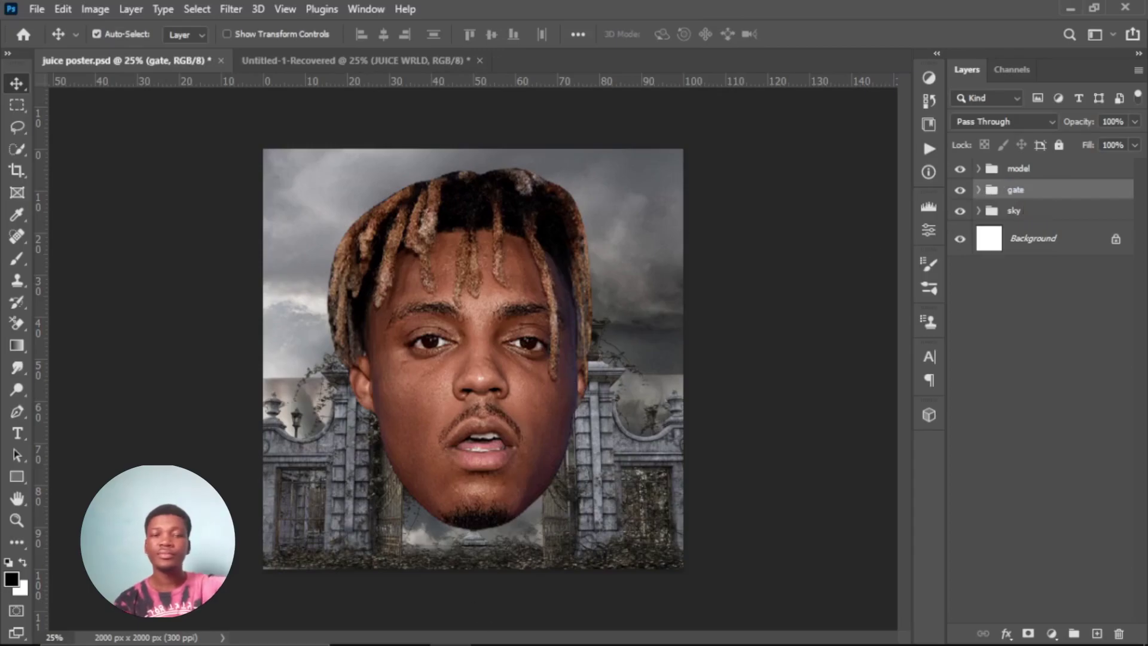
Place the jackdaw image small in the upper-left sky and group it as bird.
left_click(1048, 173)
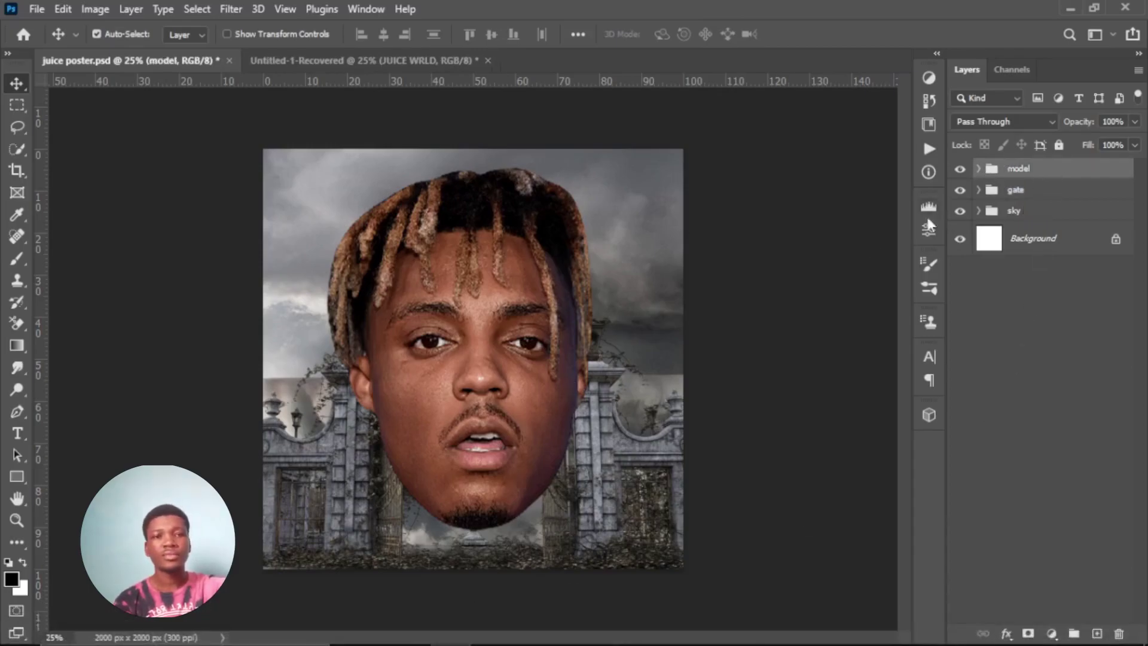
left_click(405, 629)
left_click(582, 410)
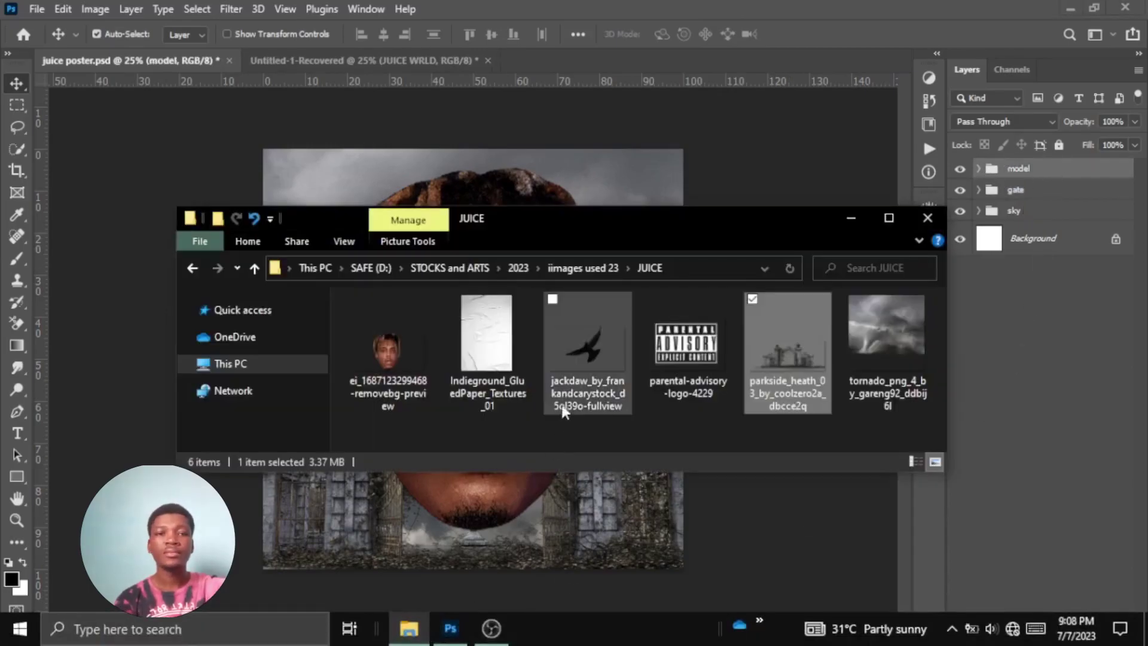
left_click_drag(505, 526, 481, 545)
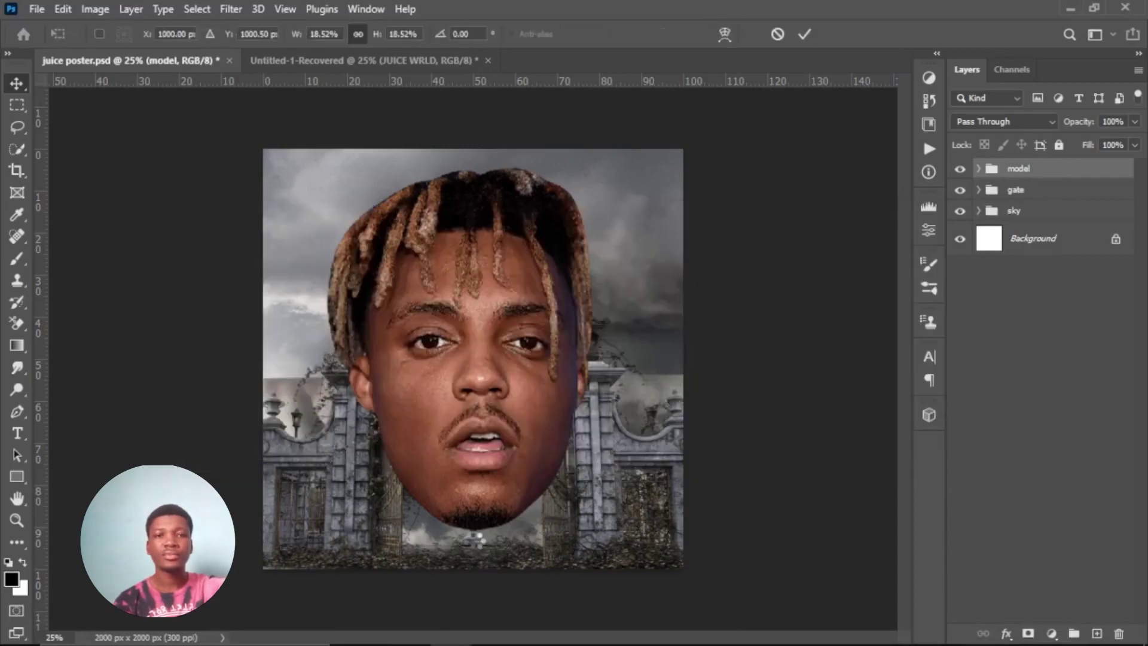
mouse_move(683, 359)
left_mouse_down()
mouse_move(449, 360)
mouse_move(374, 224)
mouse_move(389, 245)
mouse_move(386, 223)
mouse_move(412, 260)
left_mouse_up()
left_click_drag(360, 210, 356, 203)
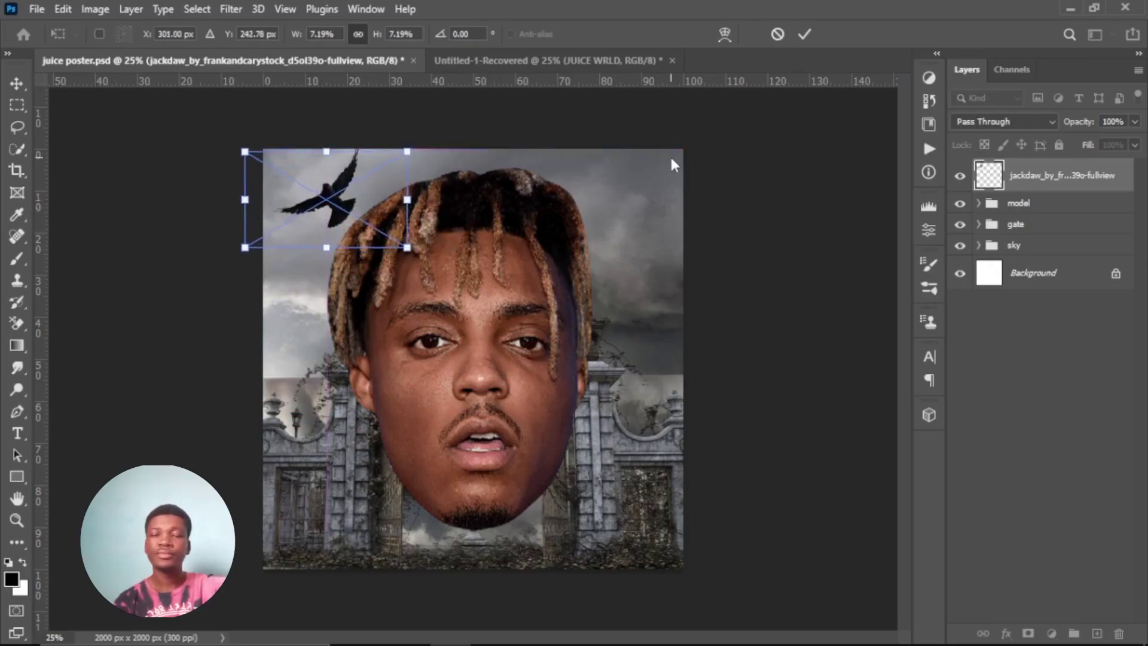
left_click(803, 34)
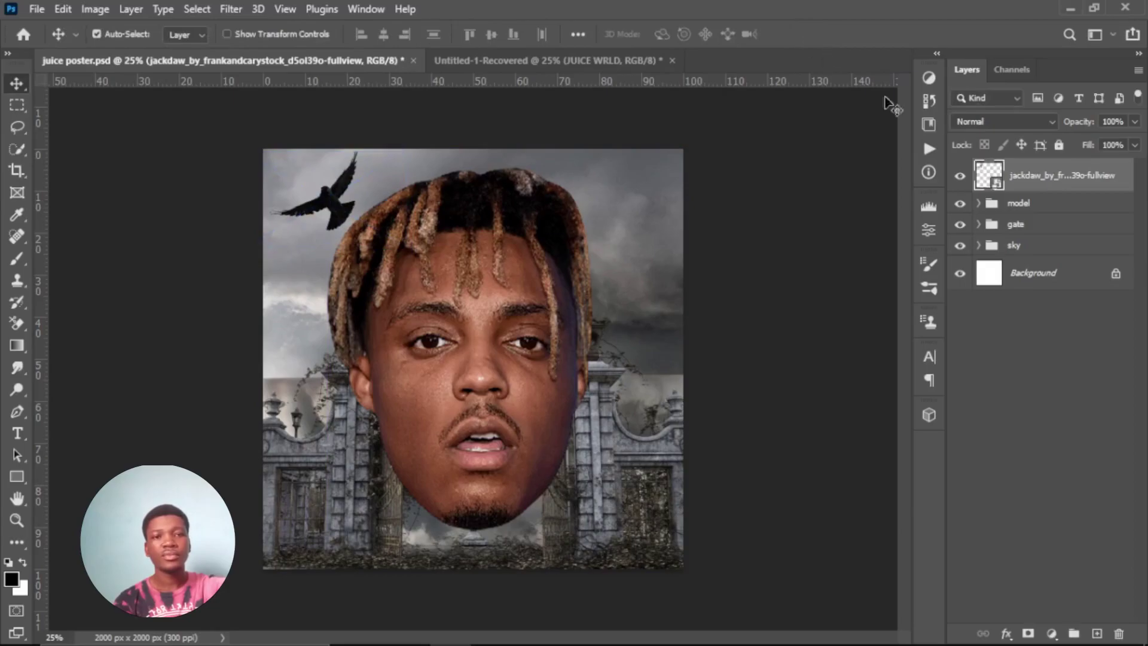
key("ctrl+g")
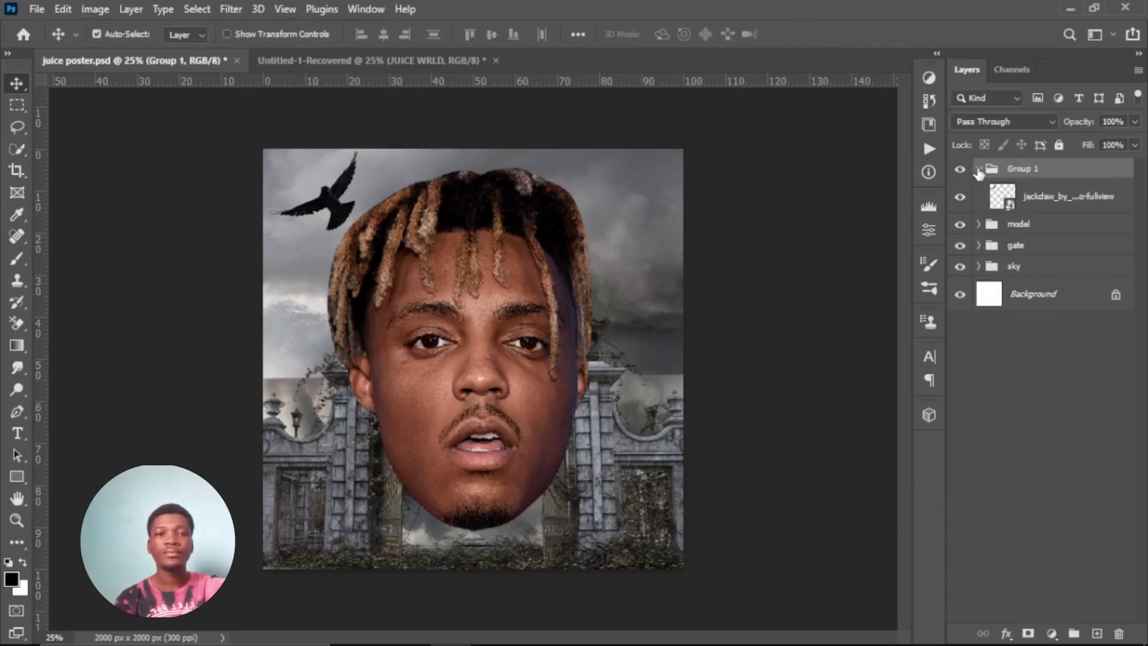
left_click(979, 171)
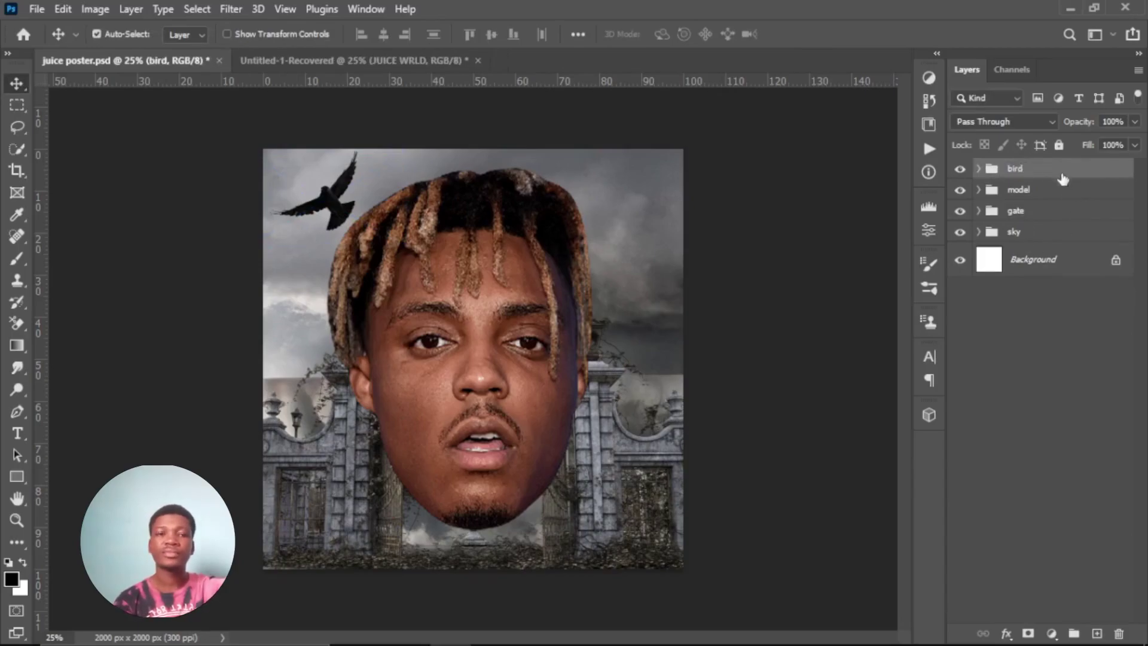
Nudge the face and then the bird slightly into their final positions.
left_click_drag(573, 362, 528, 392)
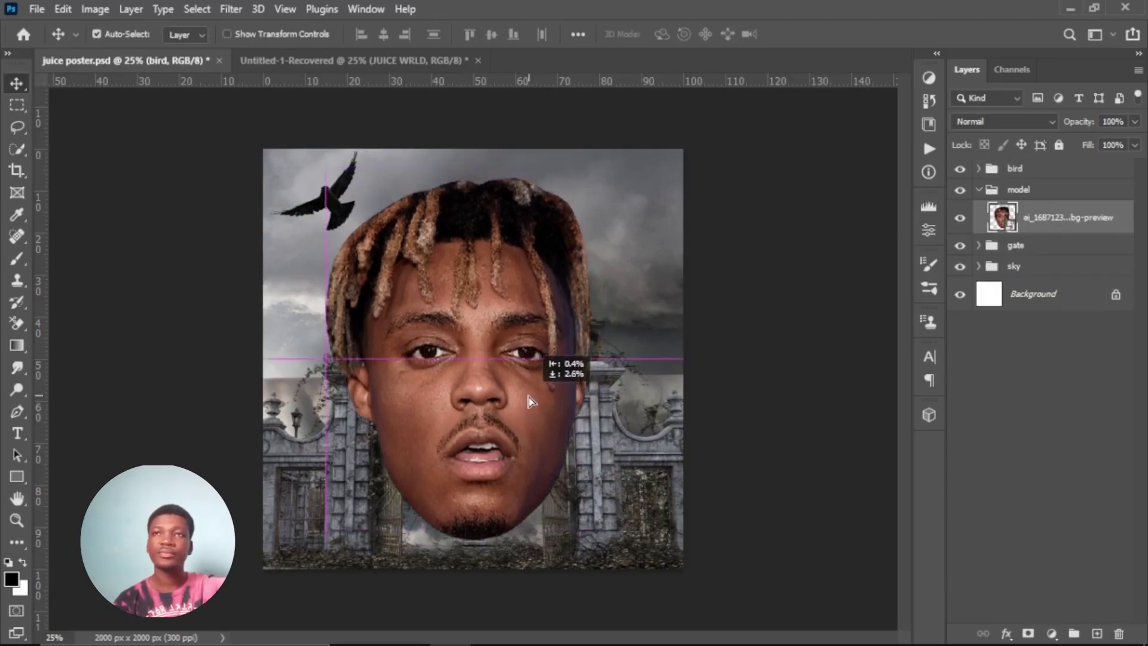
left_click_drag(528, 391, 532, 394)
left_click_drag(337, 209, 323, 208)
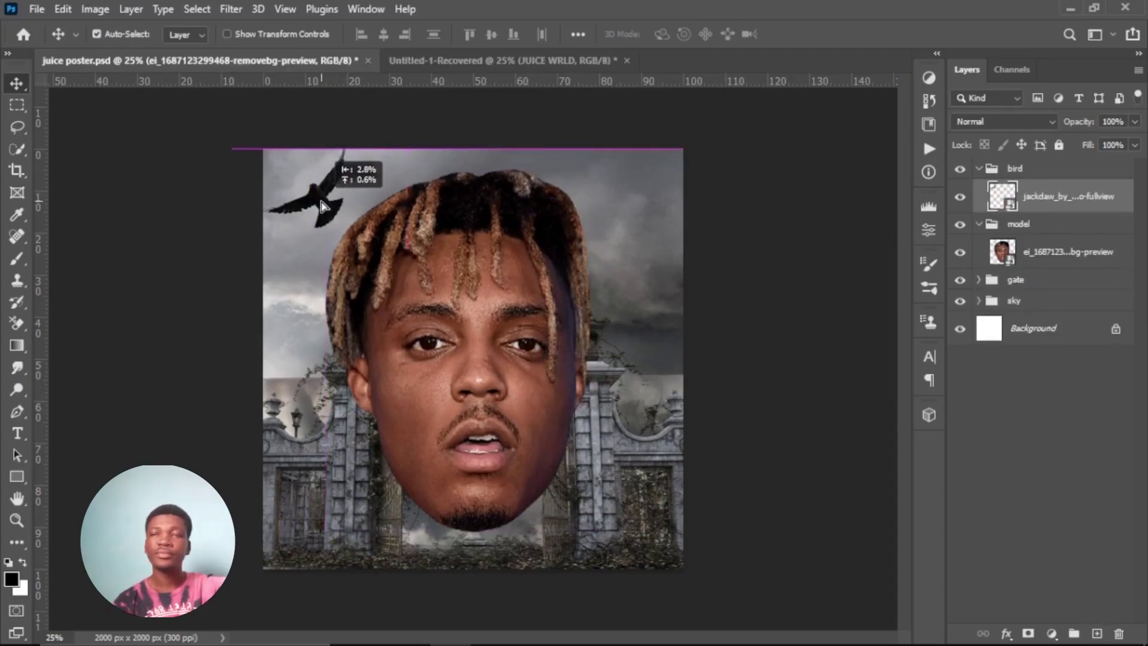
left_click_drag(328, 212, 322, 215)
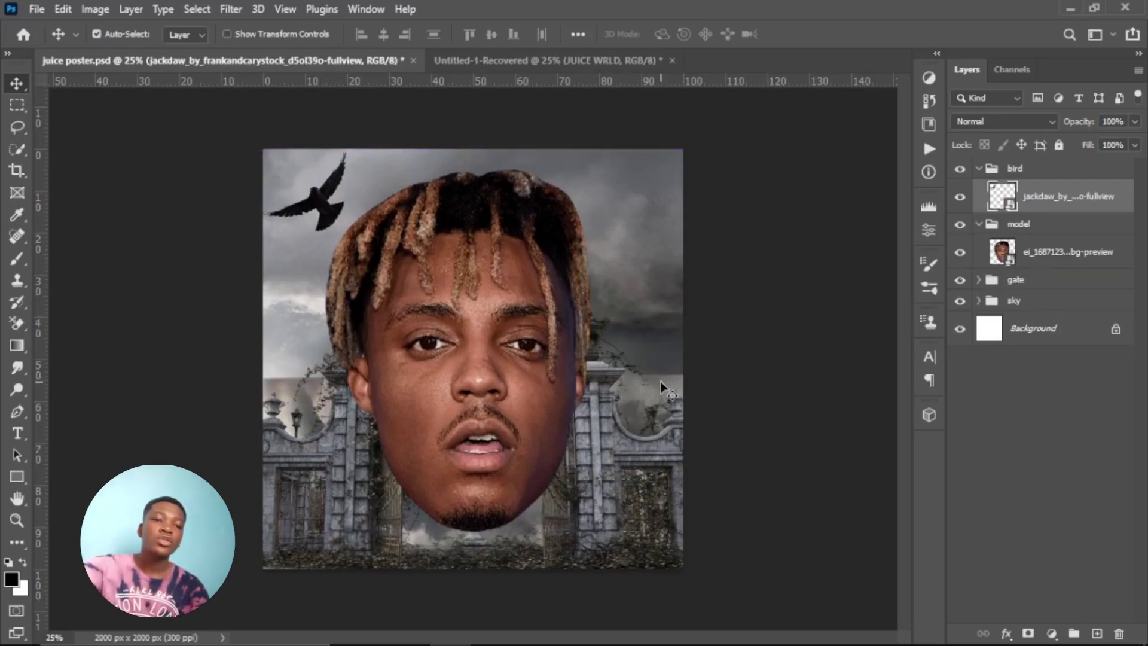
Select the face layer inside the model group and bring up its layer styles.
left_click(1026, 259)
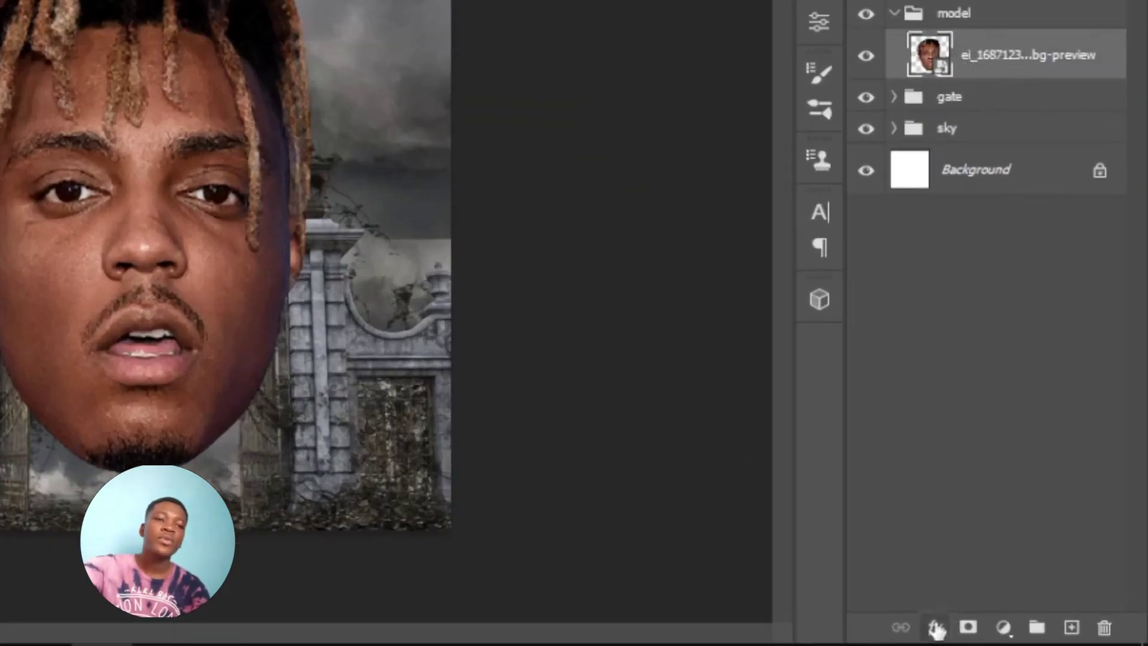
left_click(935, 626)
key("Escape")
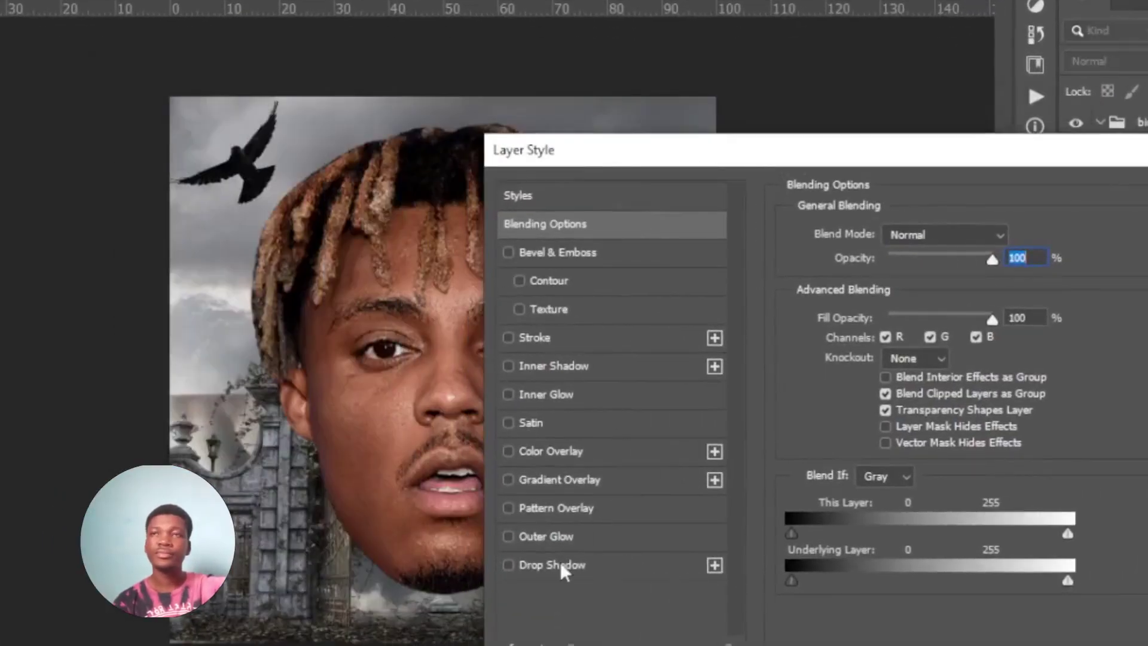
Give the face a black drop shadow with 0 px distance and 76 px size.
left_click(543, 576)
left_click_drag(705, 158, 838, 116)
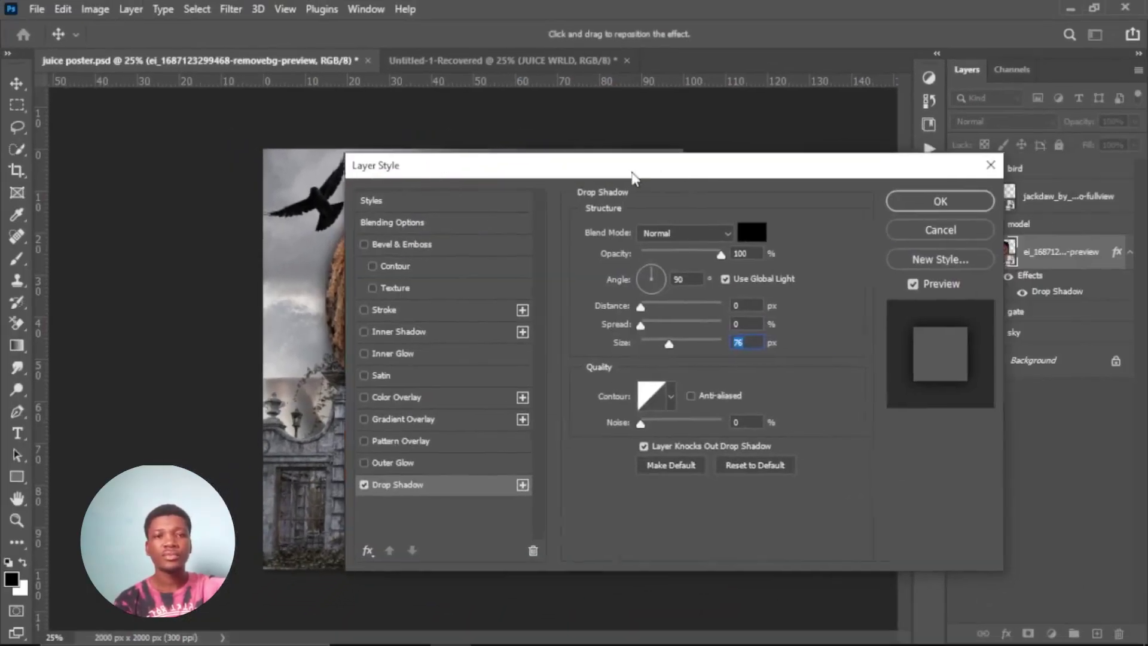
left_click(916, 206)
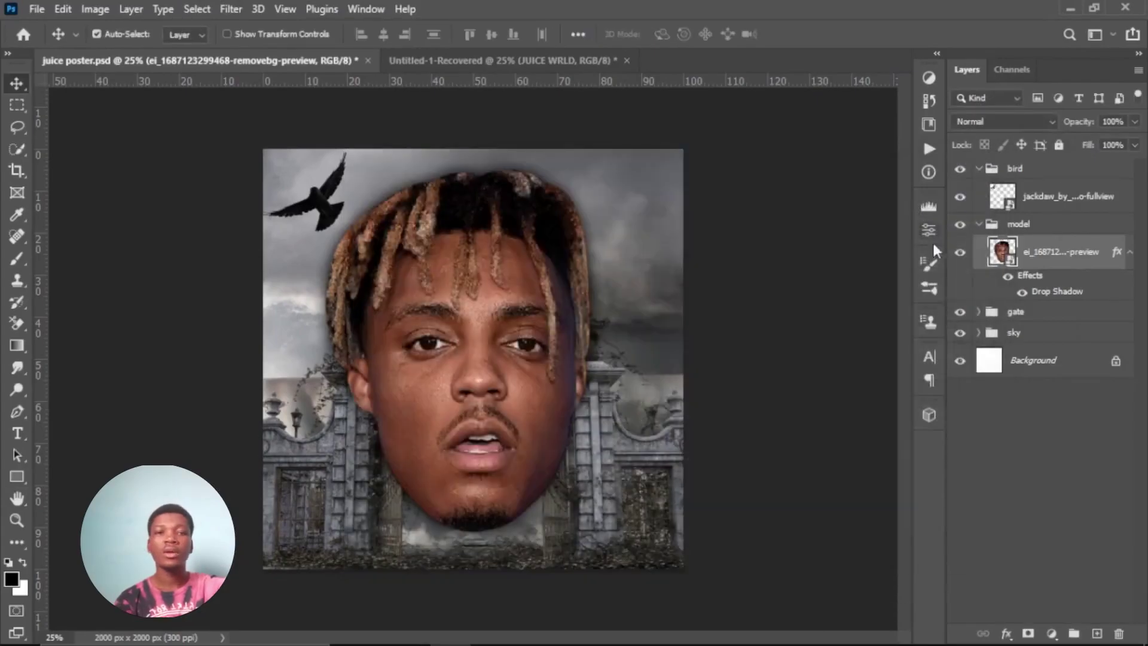
In Camera Raw on the face, set Sharpening to 150 and Noise Reduction to 100.
left_click(231, 9)
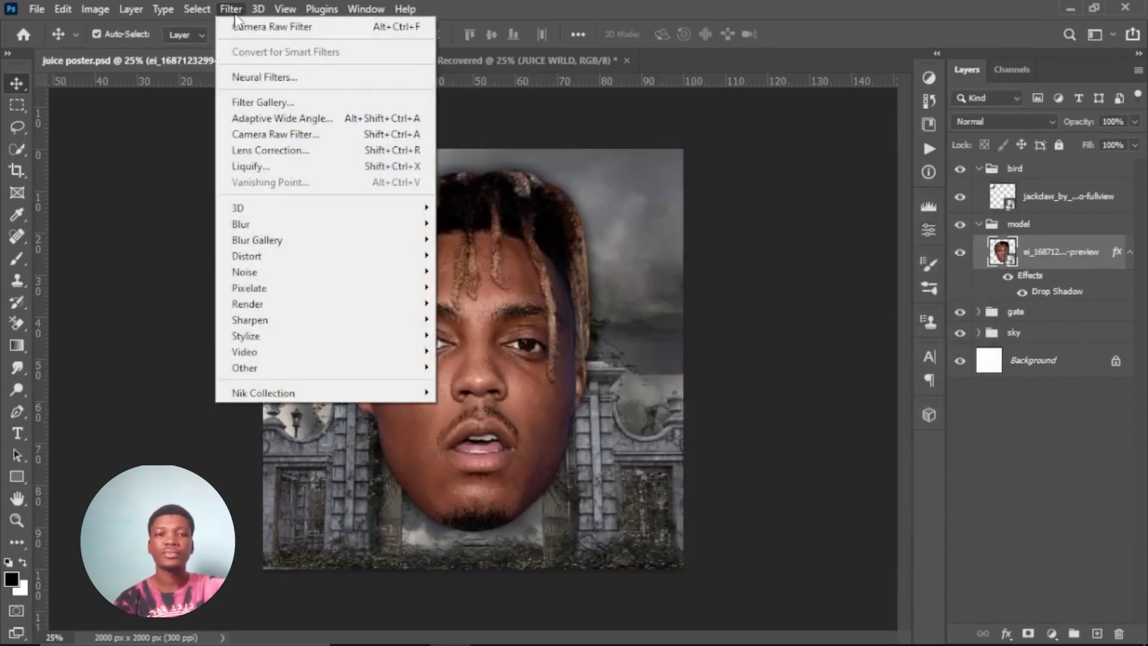
left_click(266, 141)
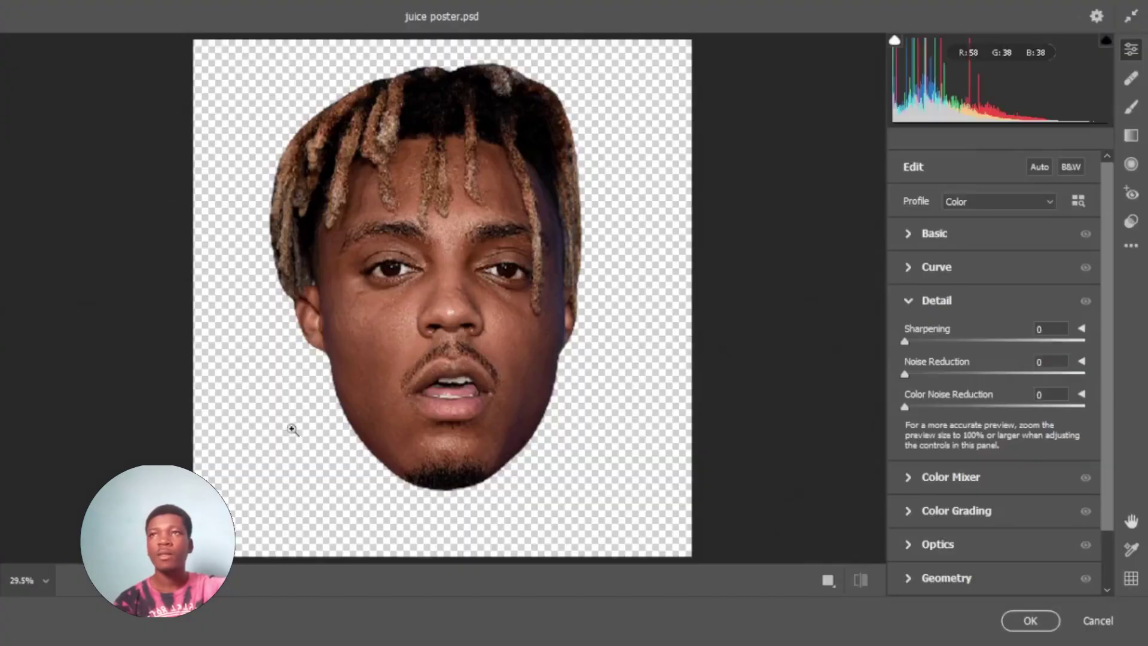
left_click(909, 303)
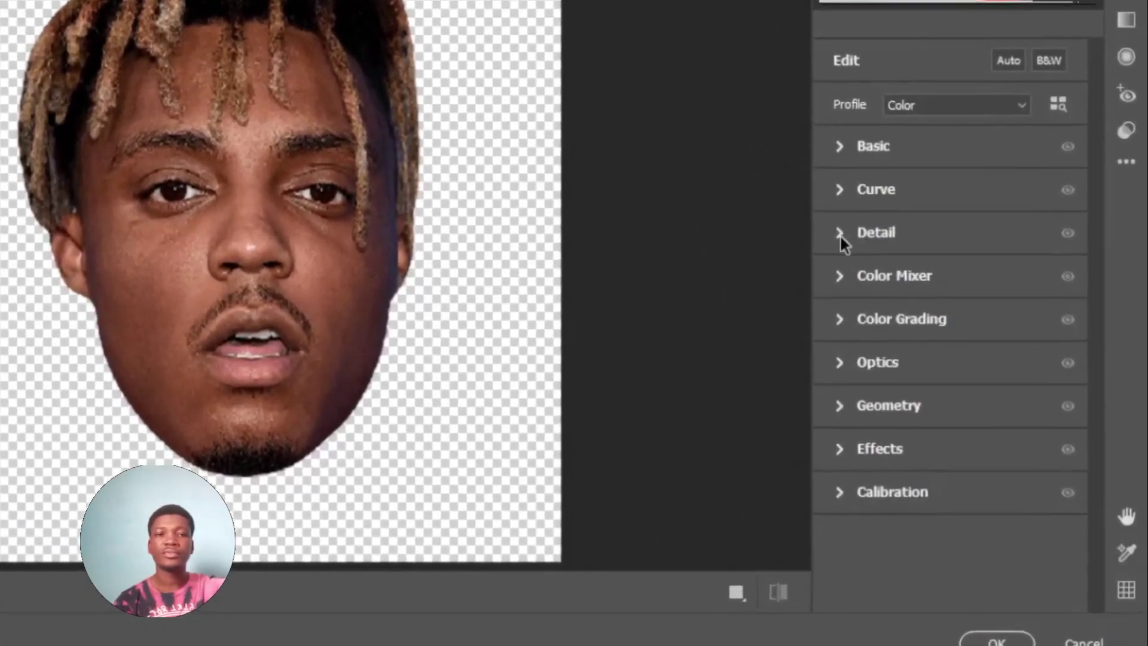
left_click(838, 231)
left_click_drag(849, 281, 1068, 282)
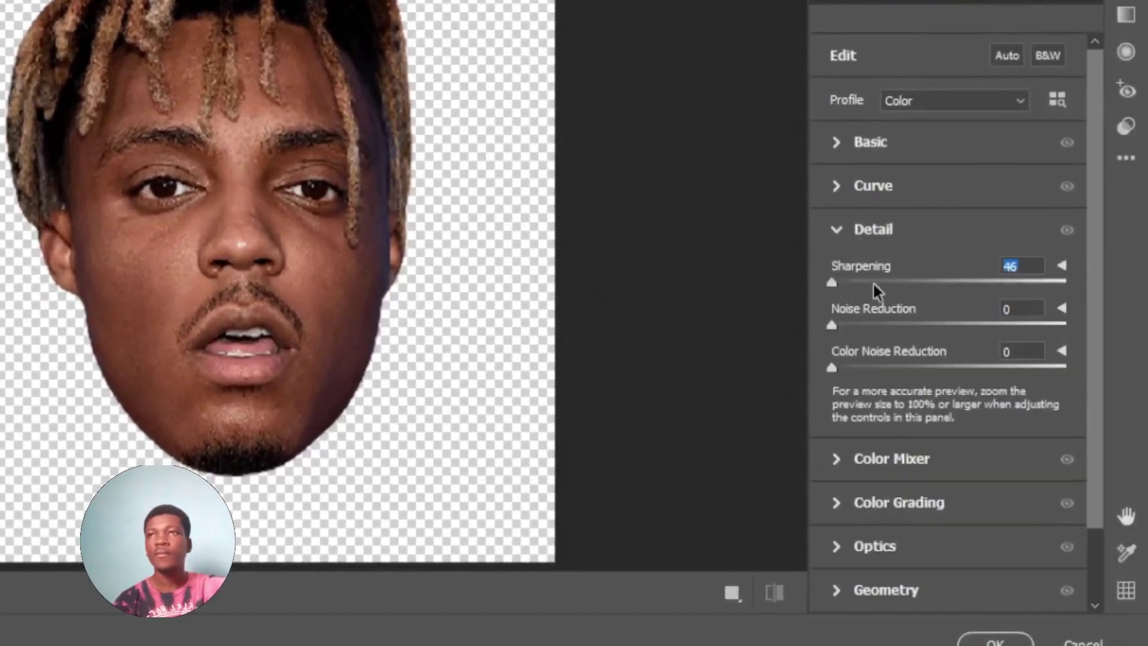
left_click_drag(831, 325, 1103, 324)
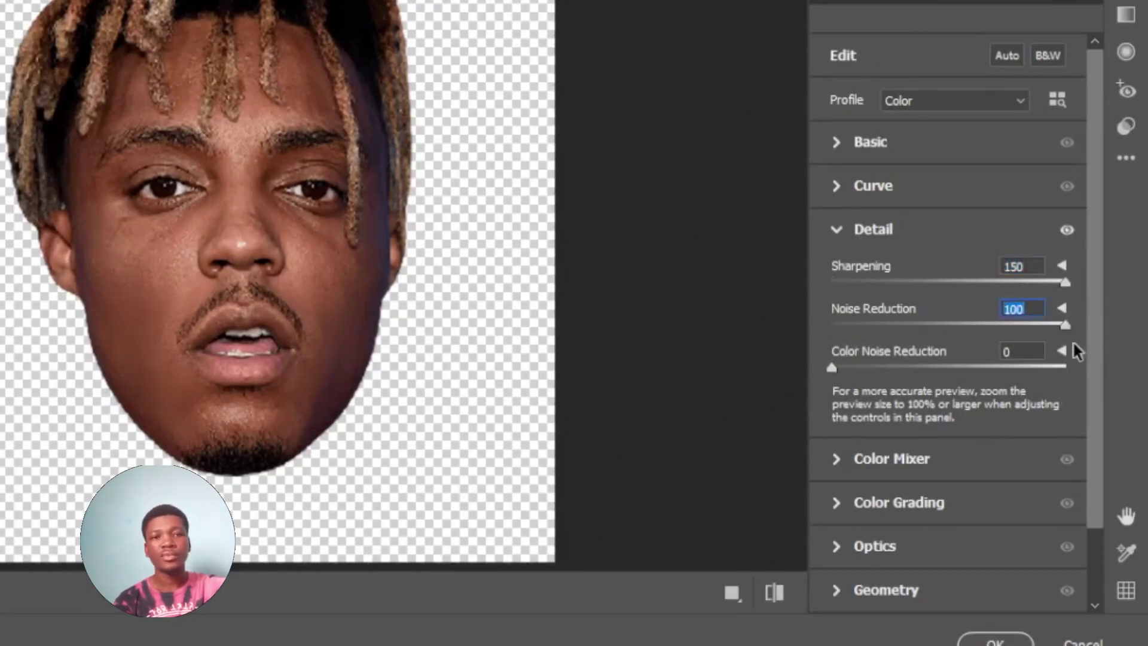
left_click(844, 232)
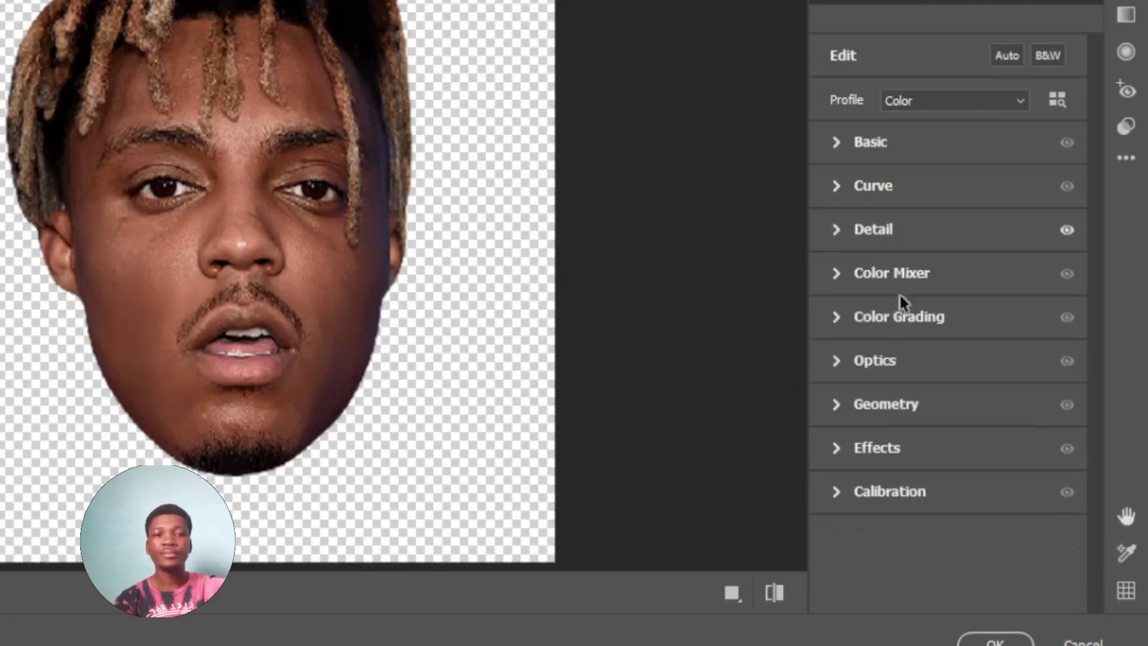
Raise Texture and Clarity to +100 and apply the Camera Raw filter.
left_click(841, 151)
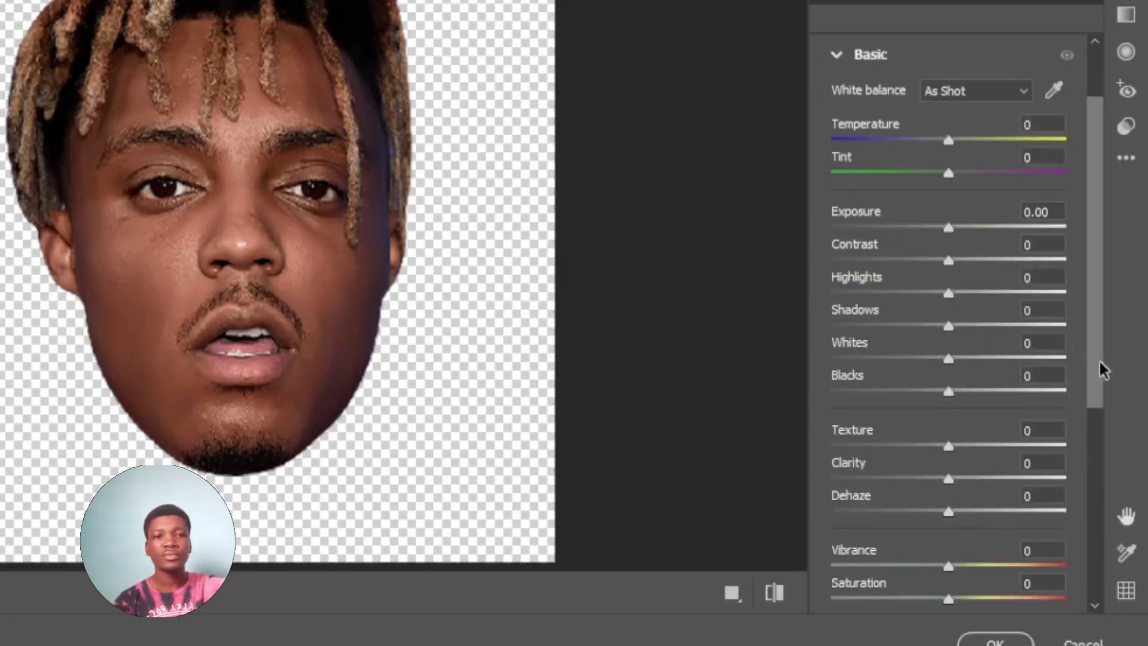
left_click_drag(1099, 360, 1099, 419)
left_click_drag(950, 344, 1099, 343)
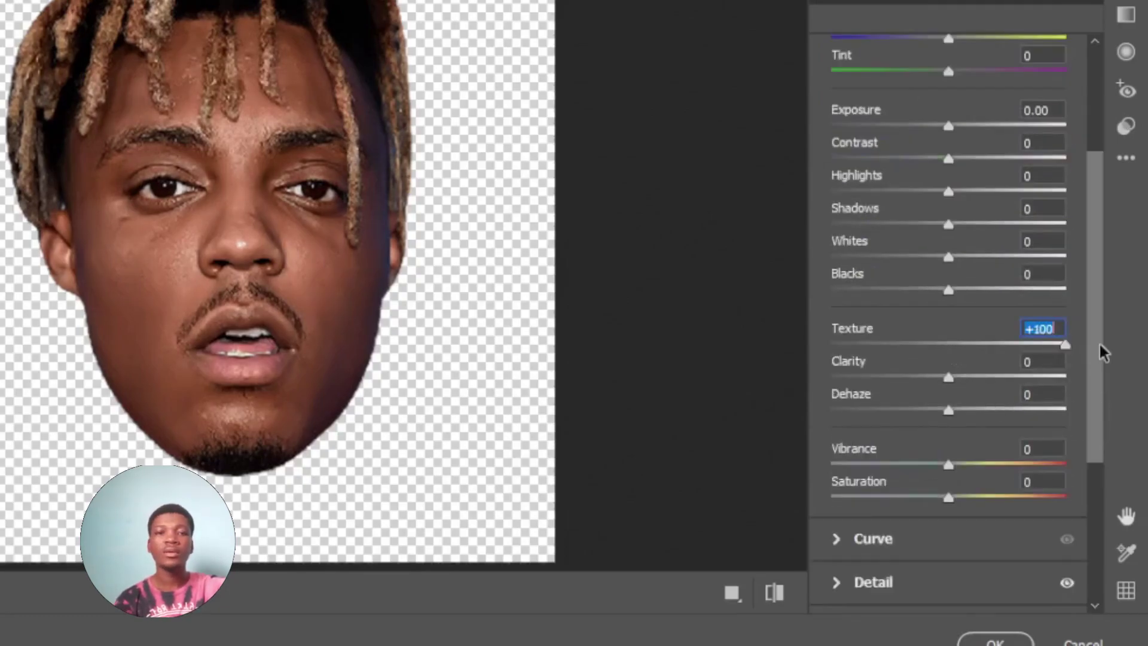
left_click_drag(949, 377, 1089, 397)
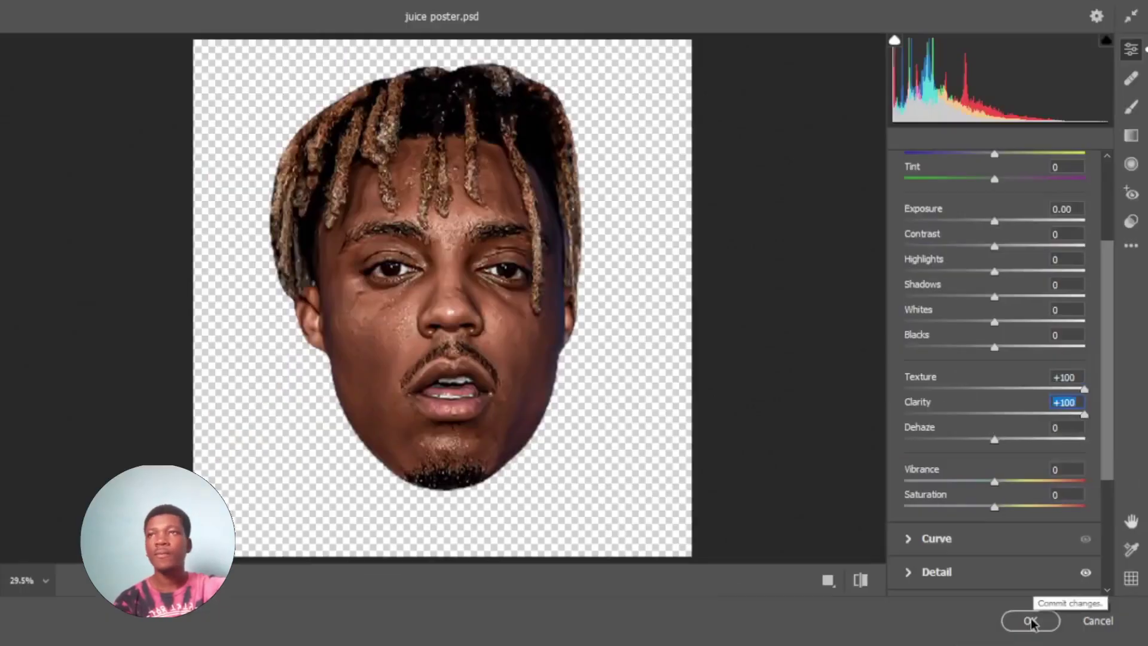
left_click(1029, 620)
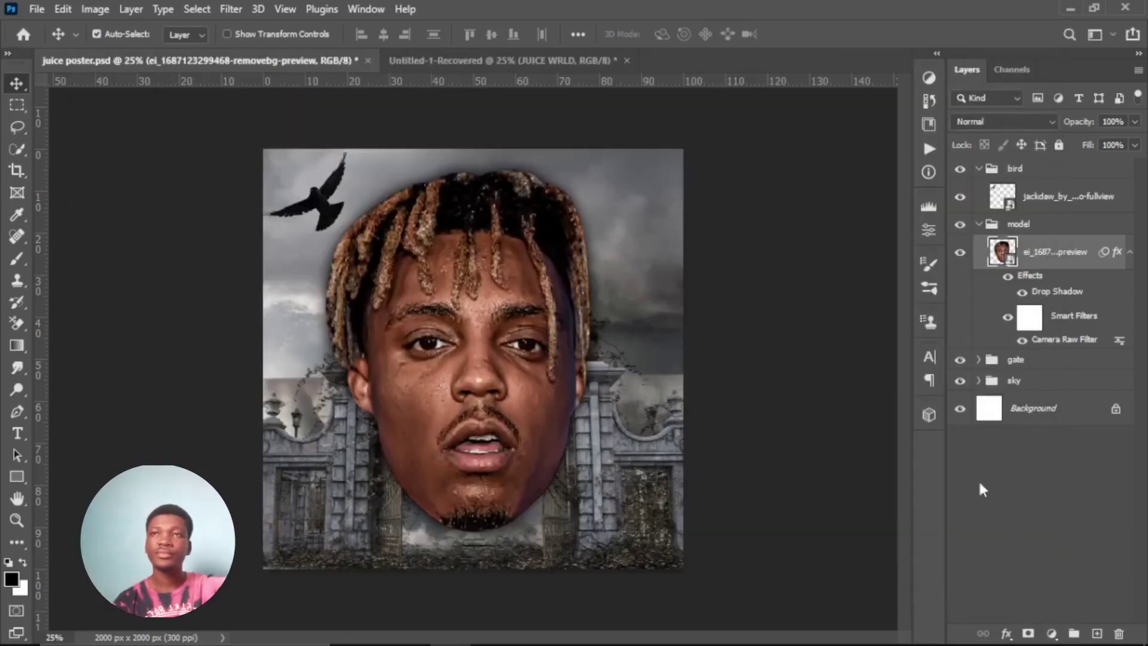
Start a new Camera Raw filter on the face with Texture and Clarity at +100.
left_click(231, 9)
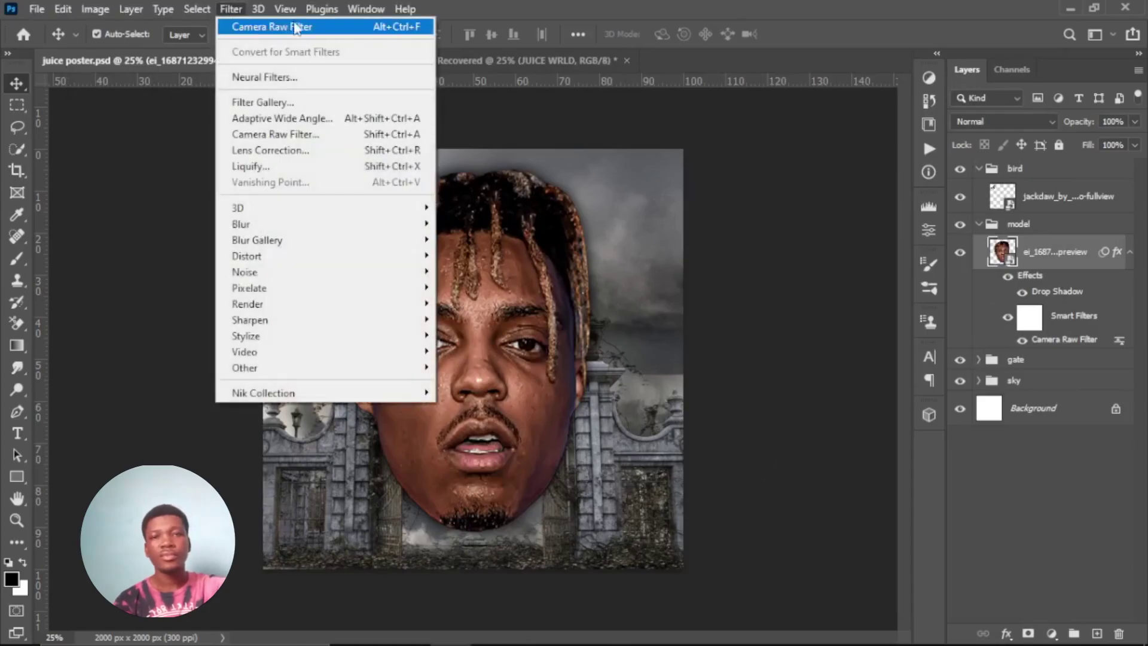
left_click(290, 29)
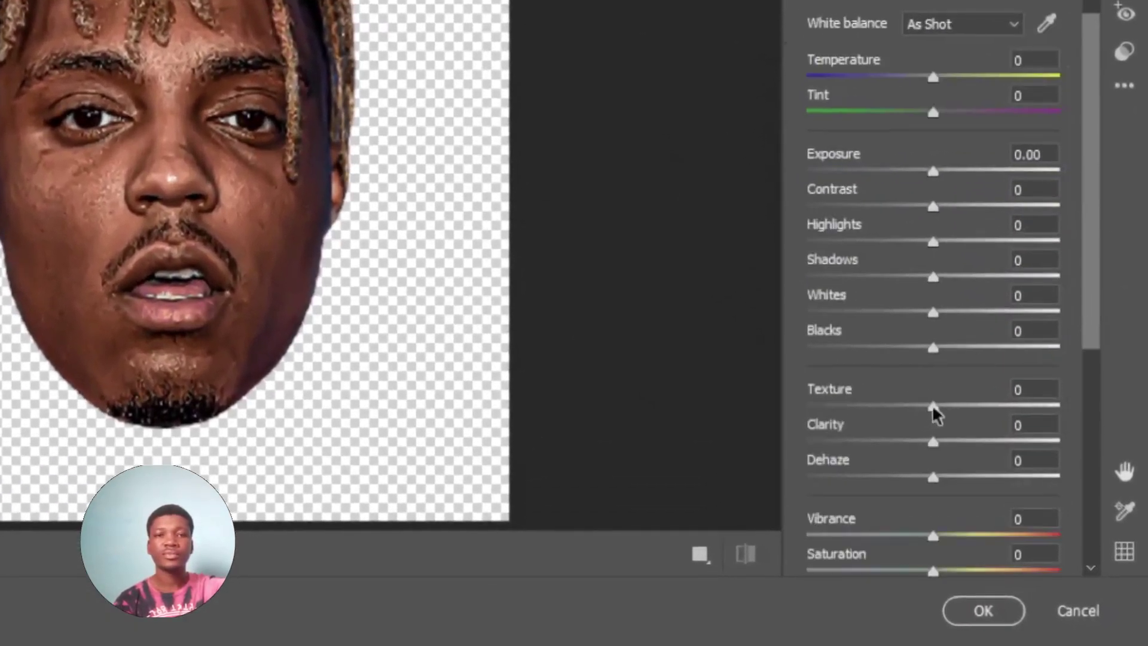
left_click_drag(933, 406, 1078, 420)
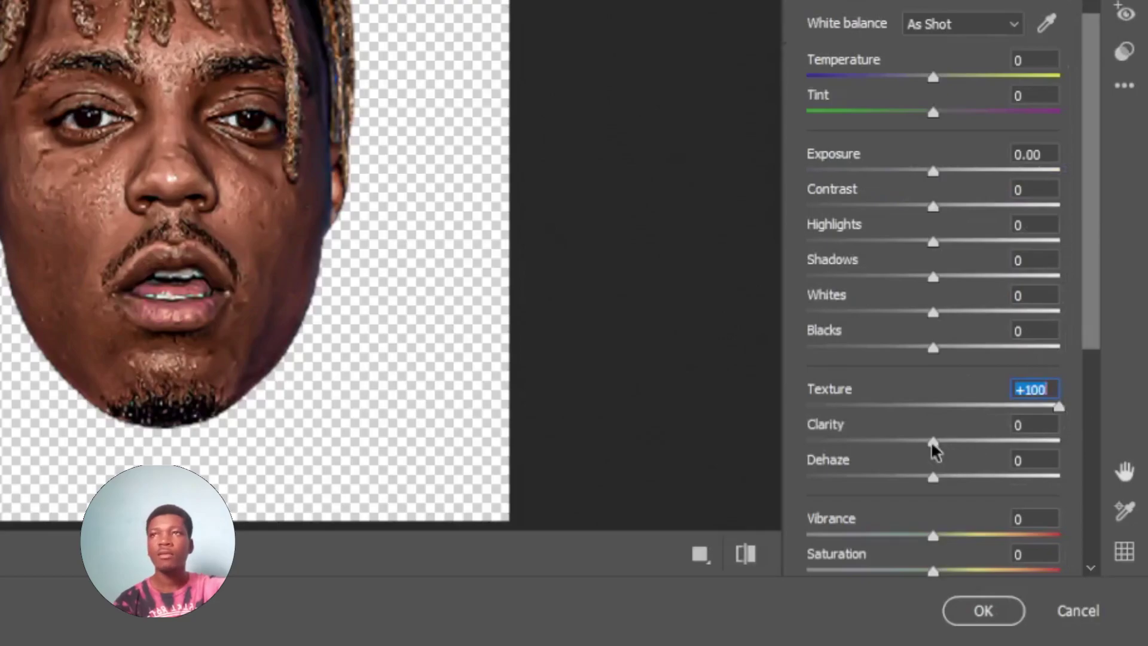
left_click_drag(933, 442, 1088, 462)
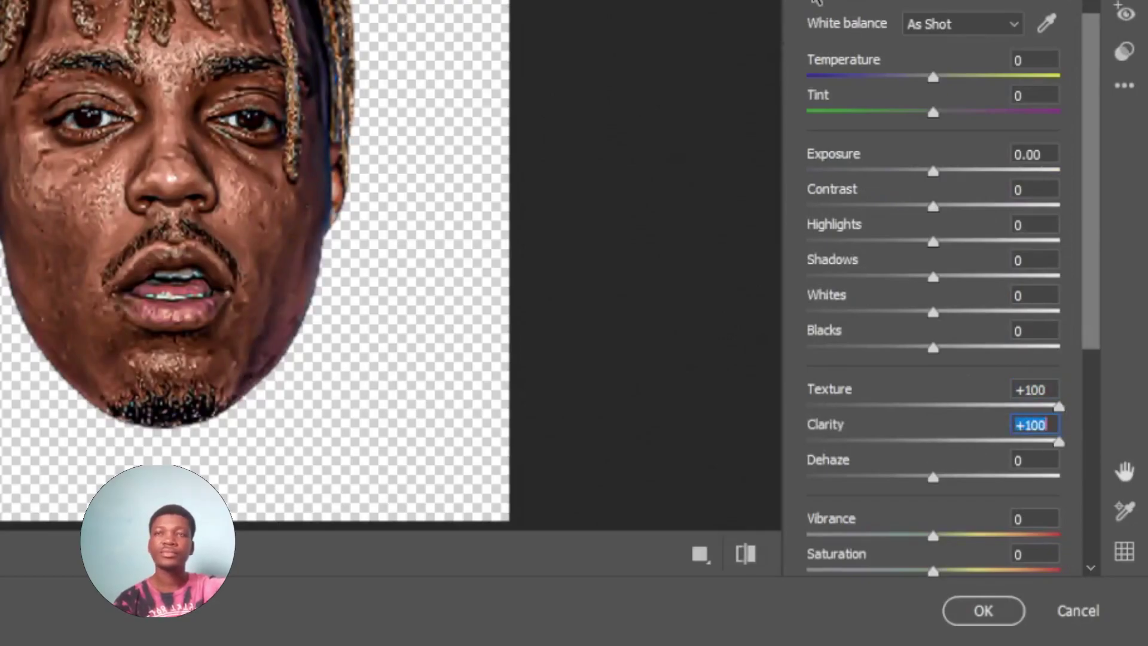
Set Sharpening 150 and Noise Reduction 100, compare before/after, and apply the filter.
left_click(813, 3)
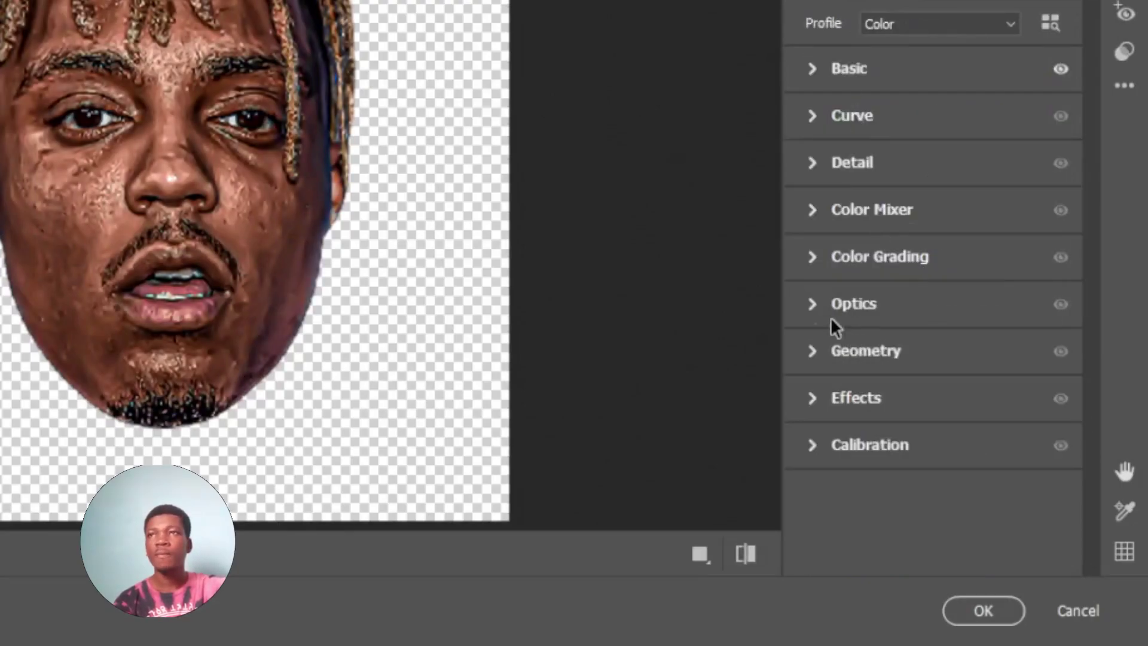
left_click(820, 174)
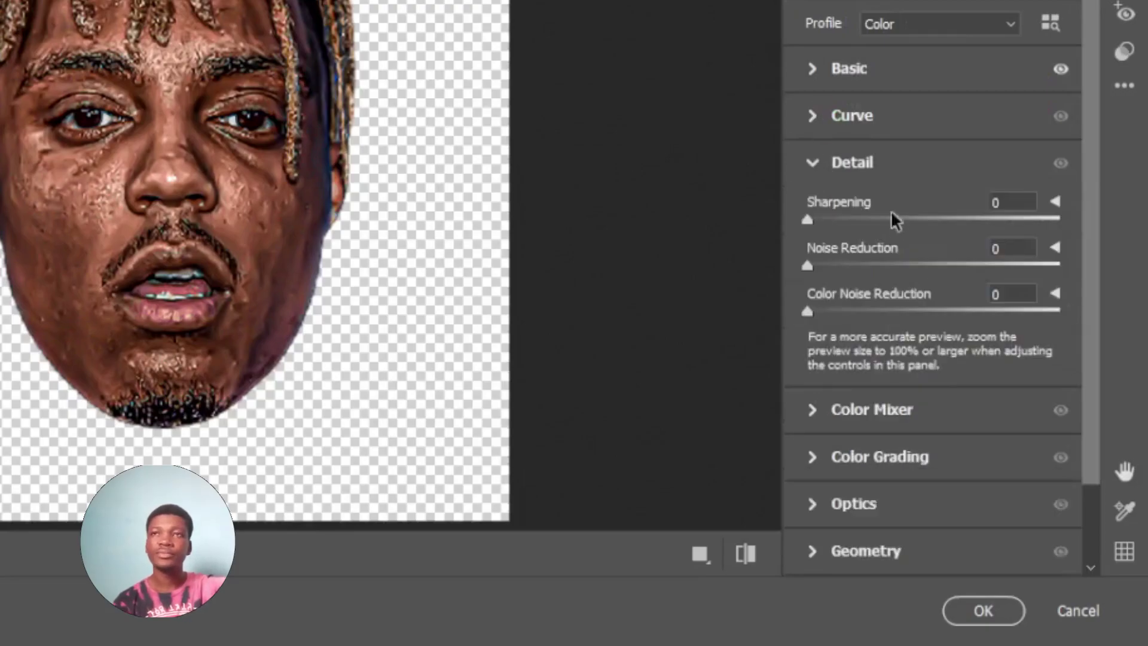
left_click_drag(823, 217, 1092, 236)
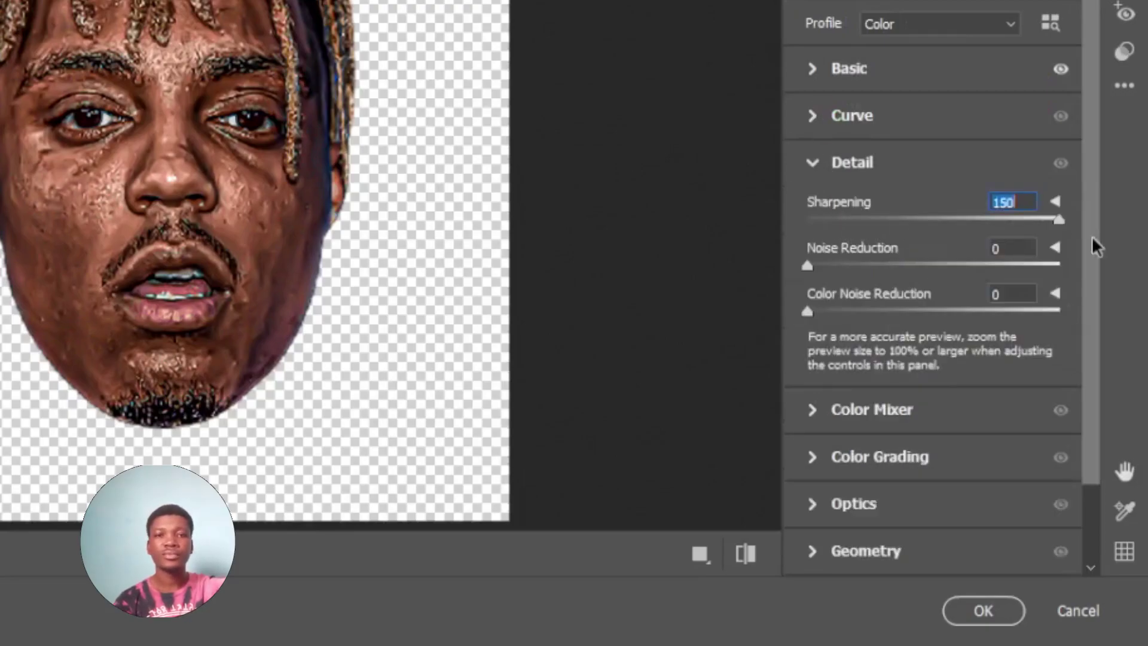
left_click(815, 264)
left_click_drag(848, 264, 1065, 264)
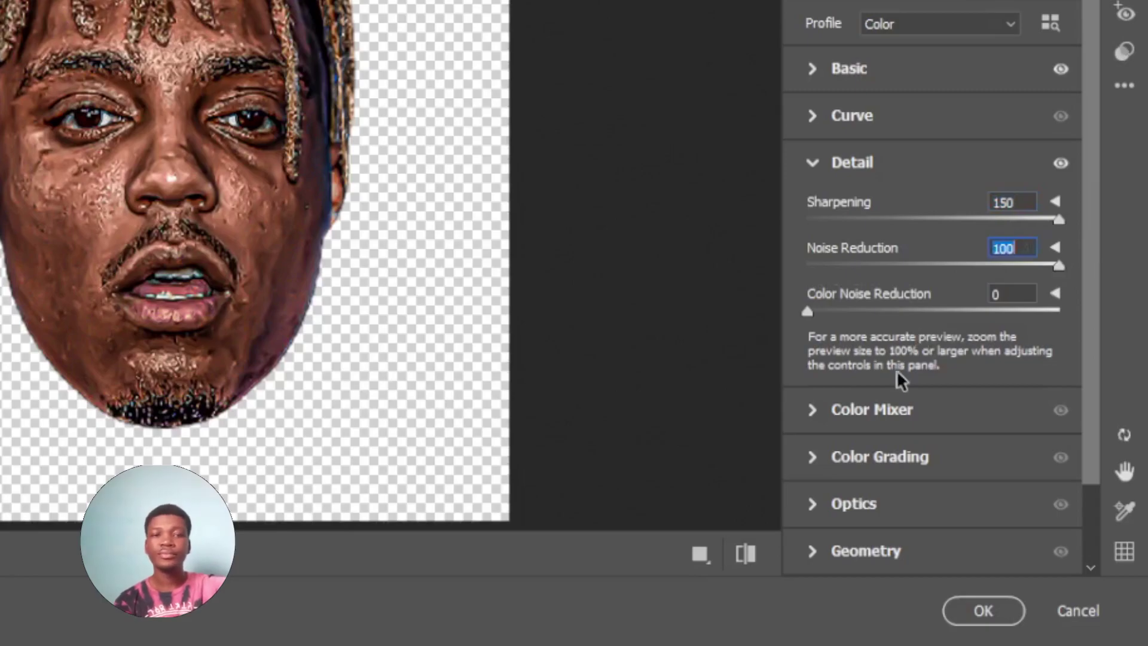
left_click(698, 555)
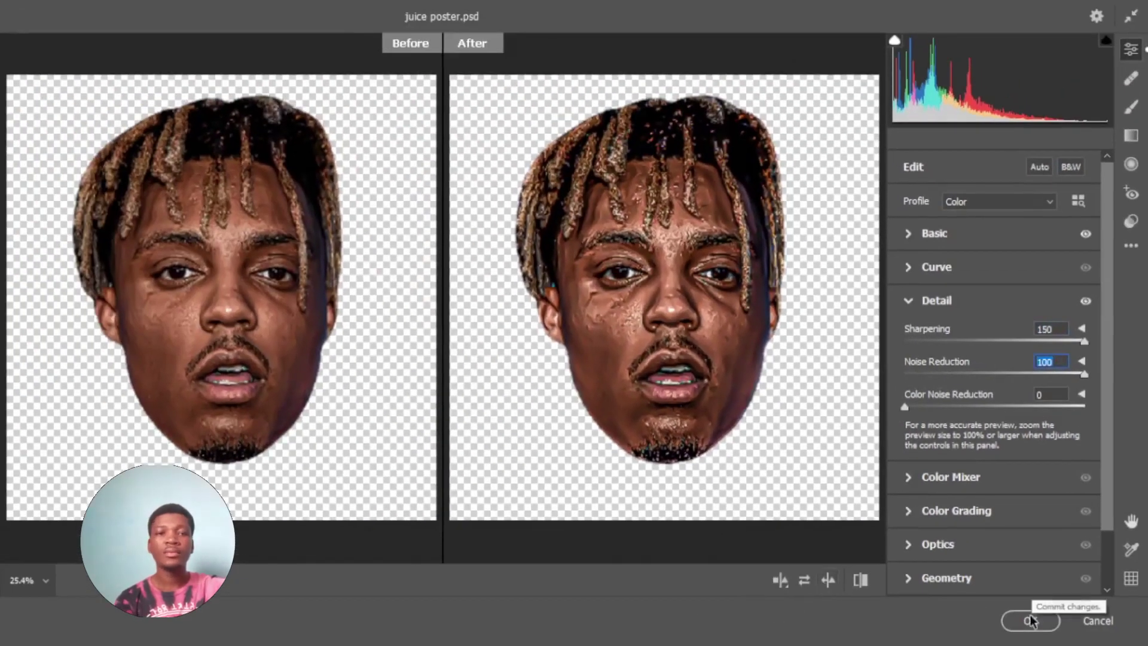
left_click(1030, 614)
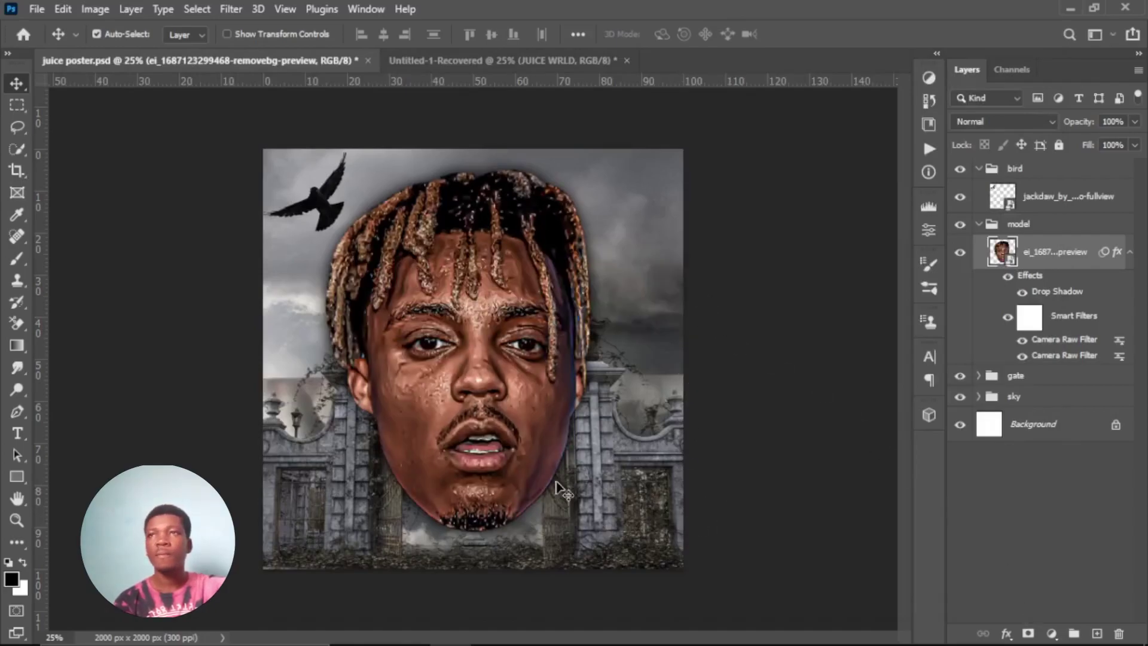
Collapse the model and bird groups, expand sky, and select the tornado copy layer.
left_click(979, 225)
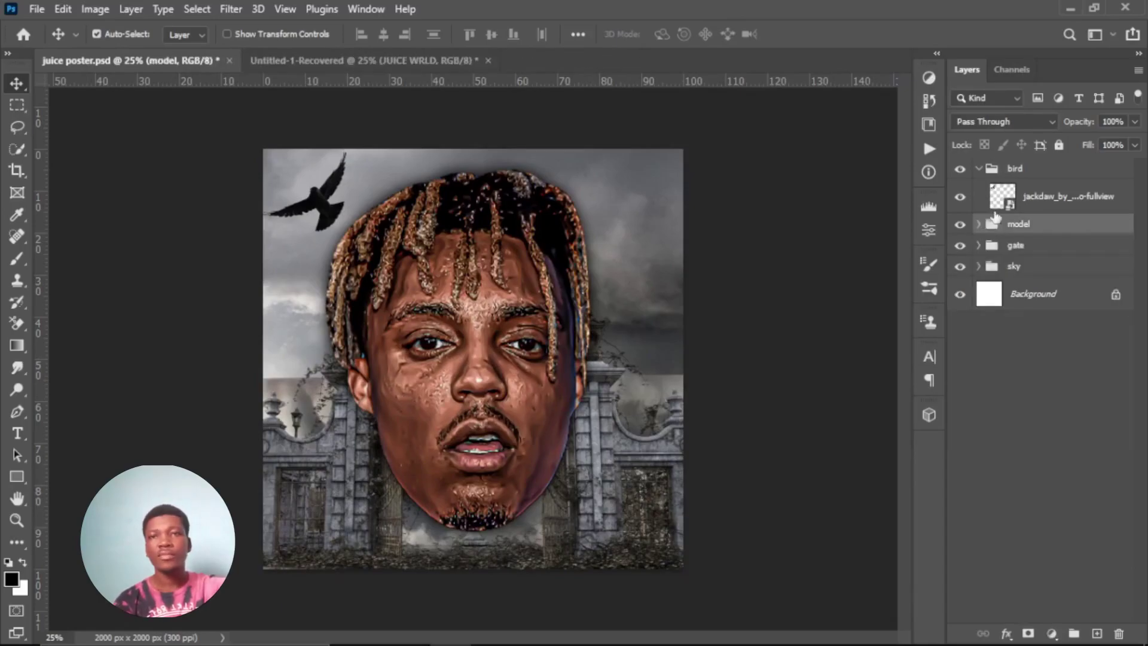
left_click(979, 169)
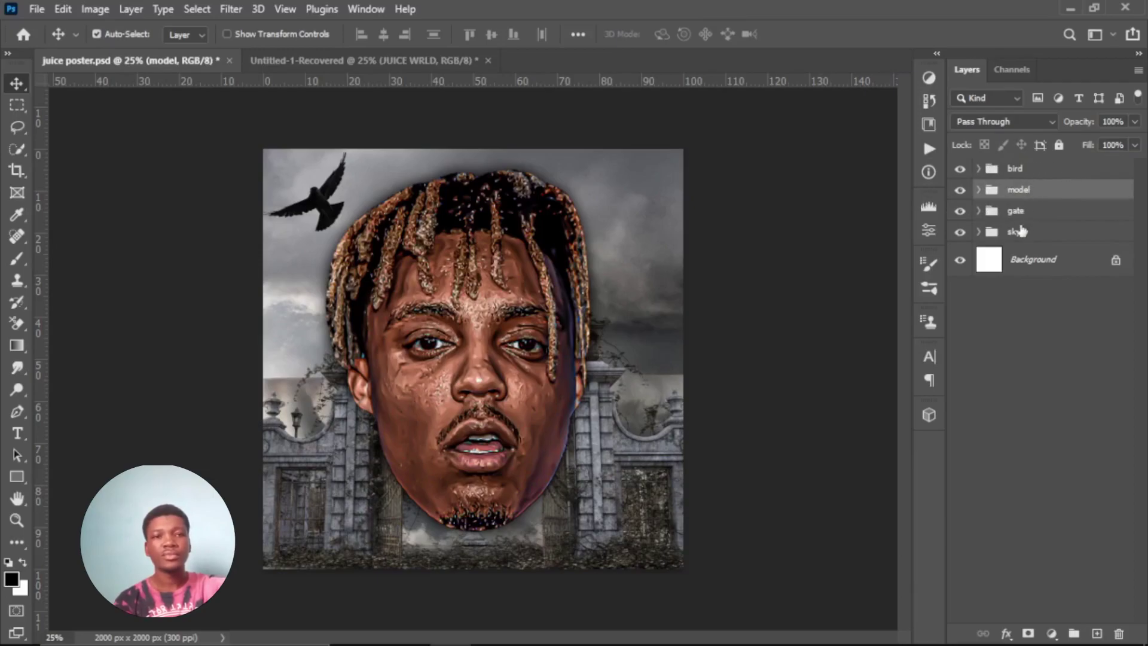
left_click(1039, 240)
left_click(979, 232)
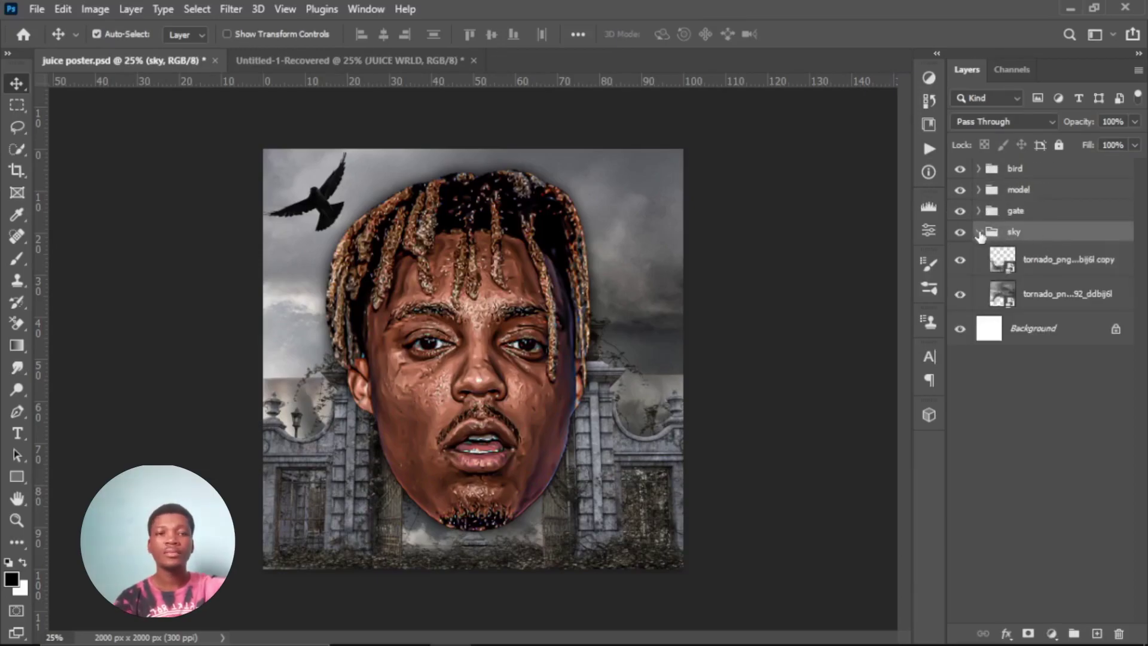
left_click(960, 294)
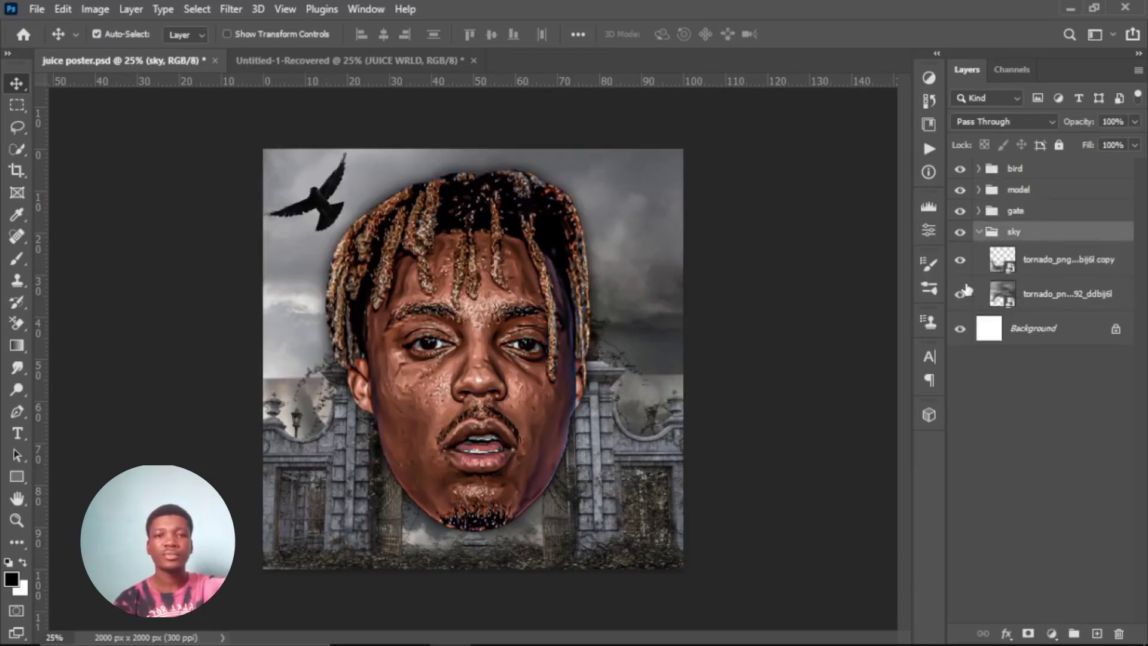
left_click(1112, 270)
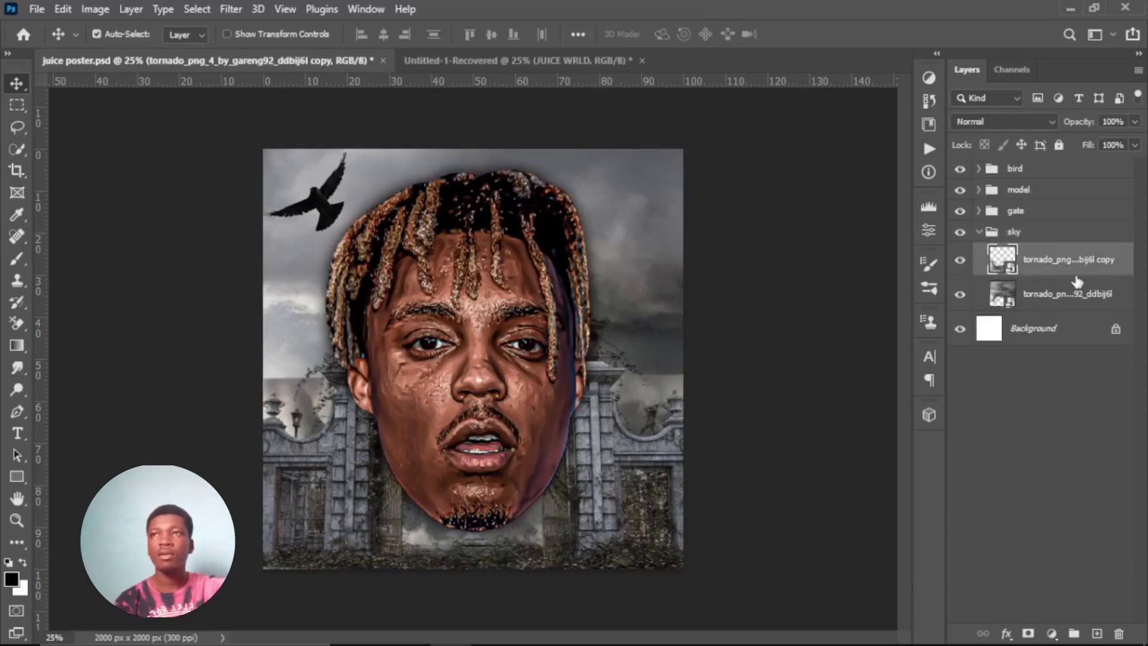
Switch to the standard Eraser Tool with a 500 px brush.
key("e")
right_click(21, 335)
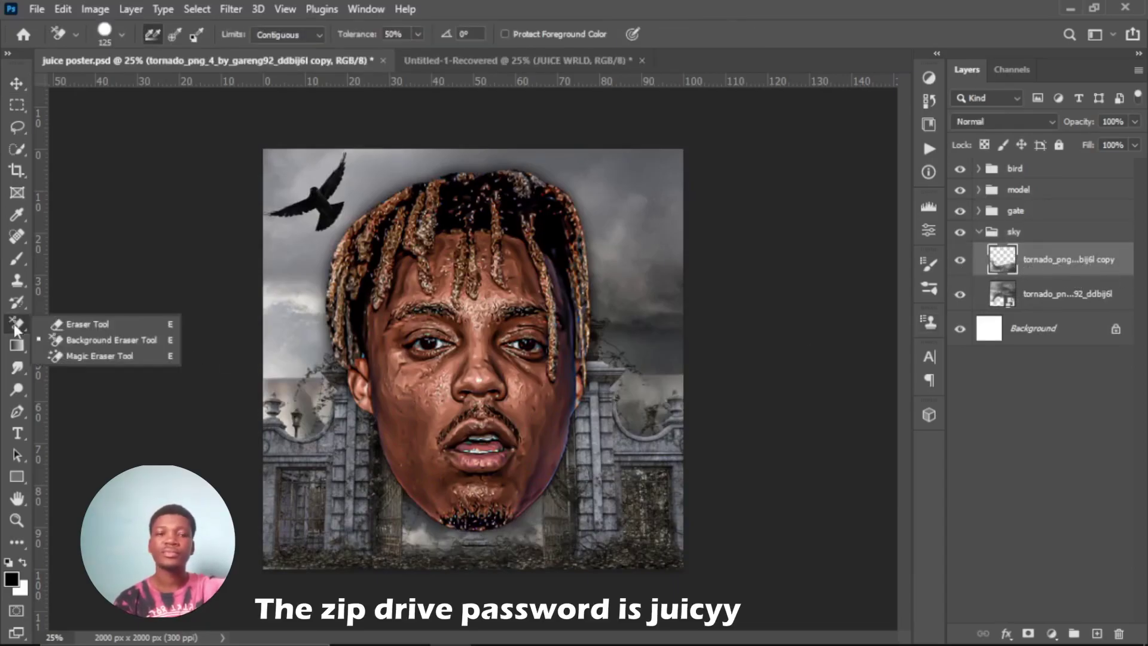
left_click(83, 328)
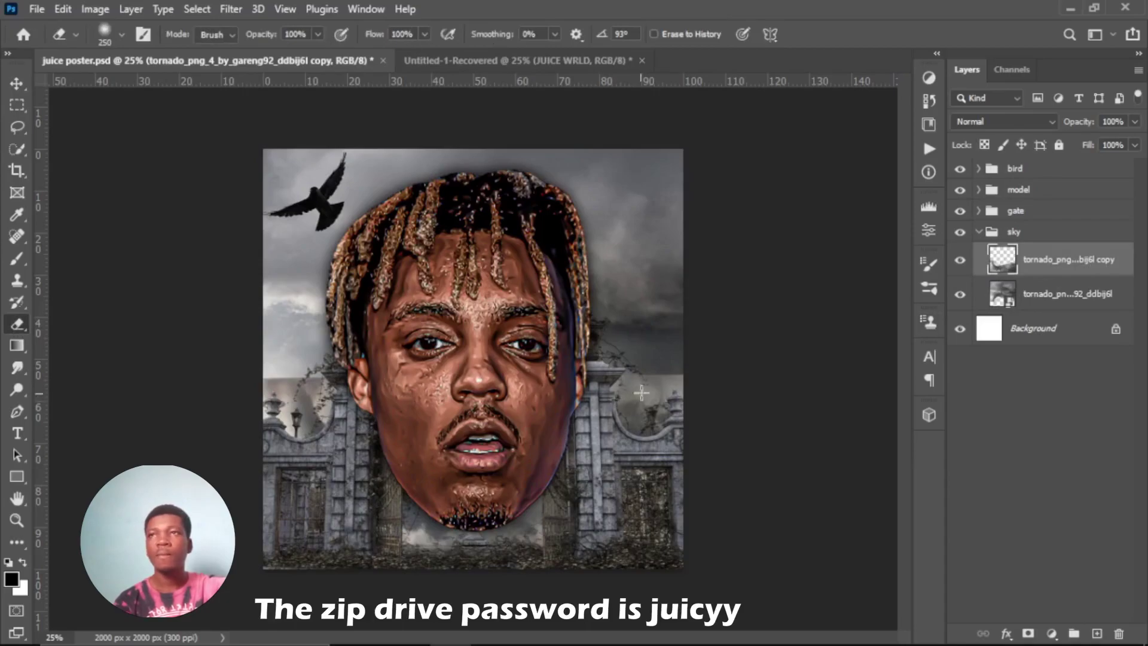
key("bracketright")
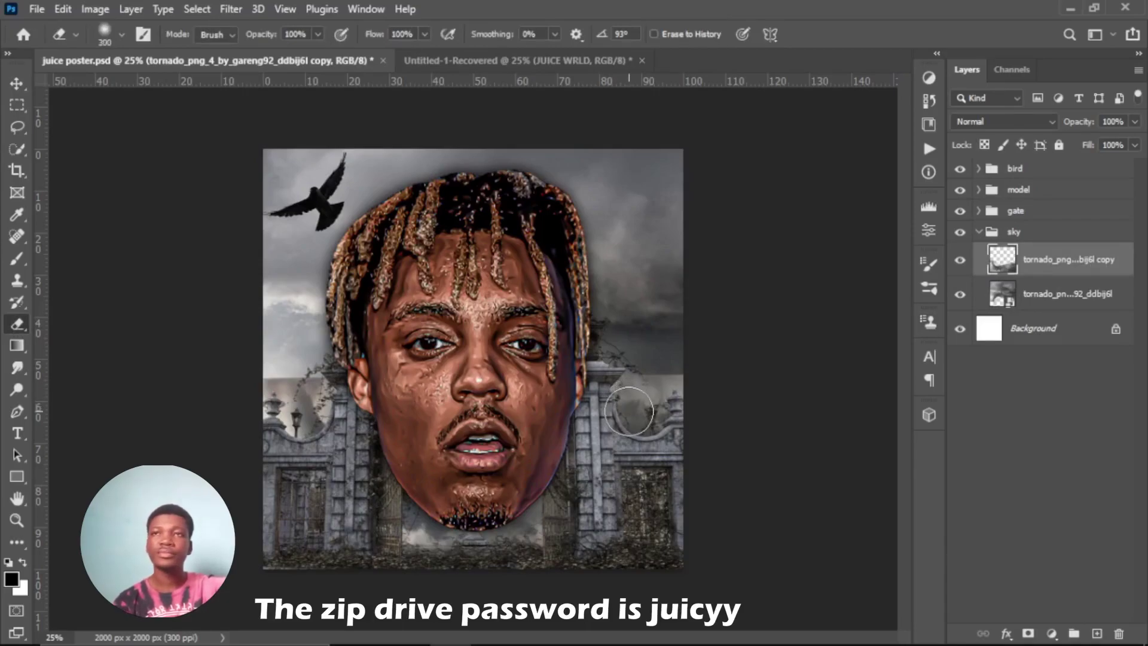
key("bracketright")
key("bracketright")
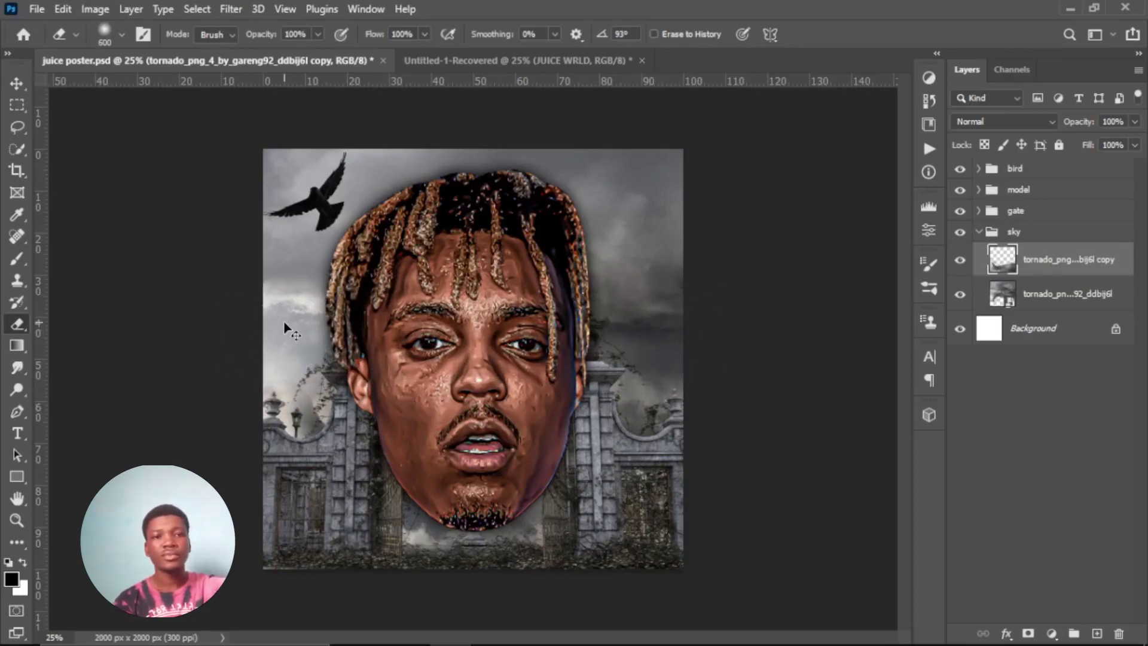
Save the poster, erase the tornado copy right of the face, and collapse the sky group.
key("ctrl+s")
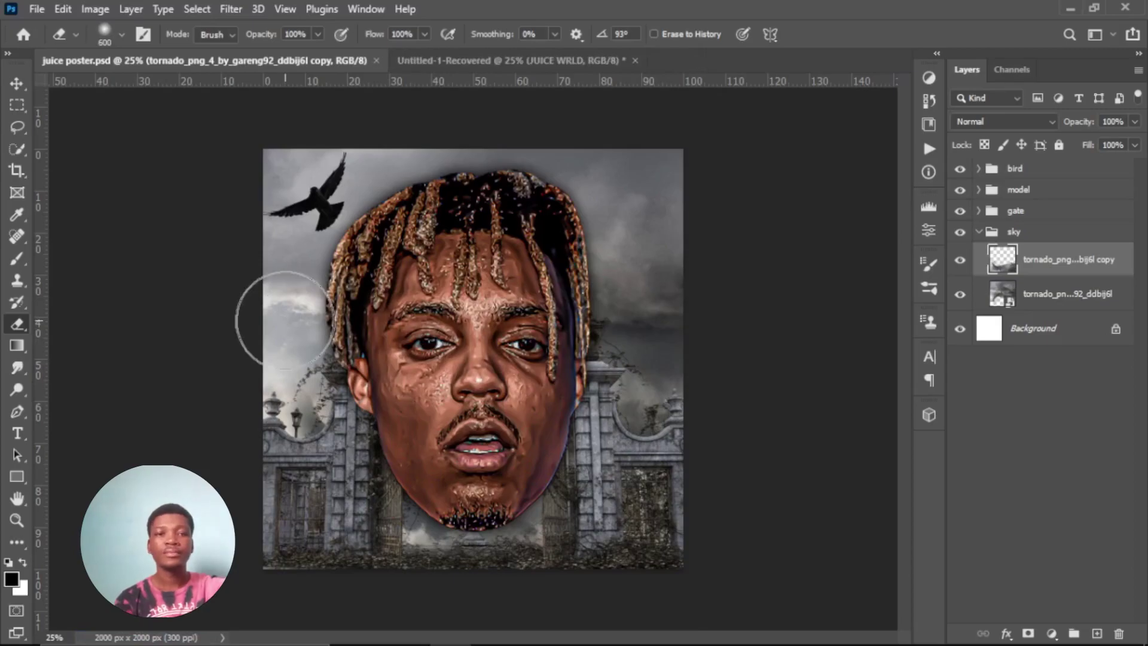
left_click_drag(598, 323, 648, 346)
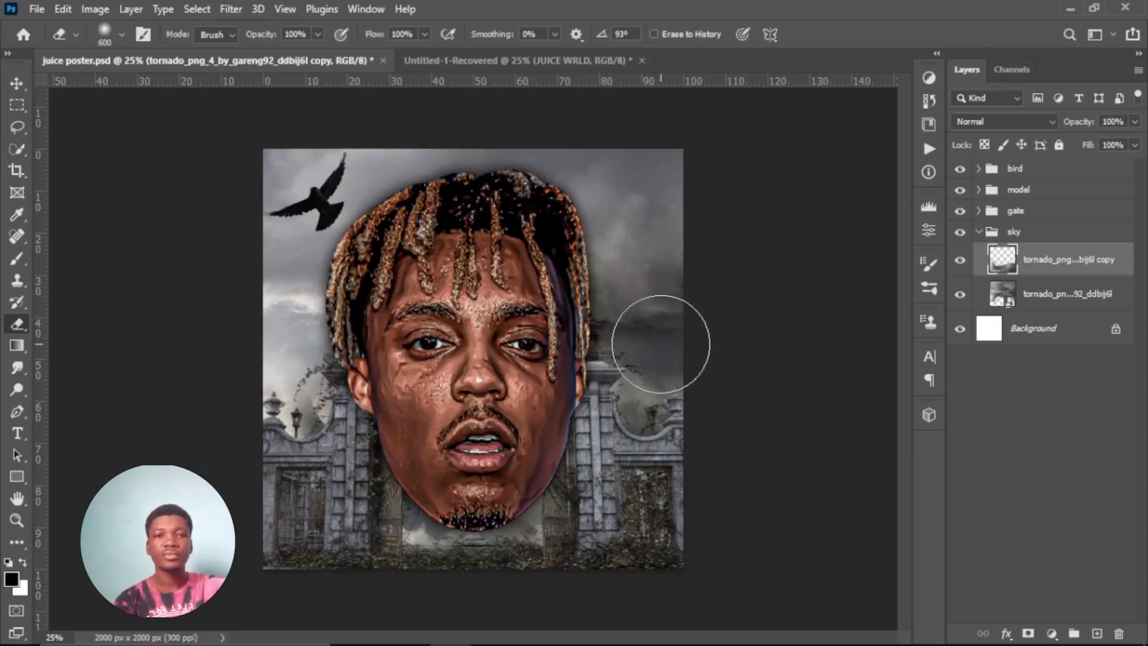
left_click(978, 232)
left_click(1017, 287)
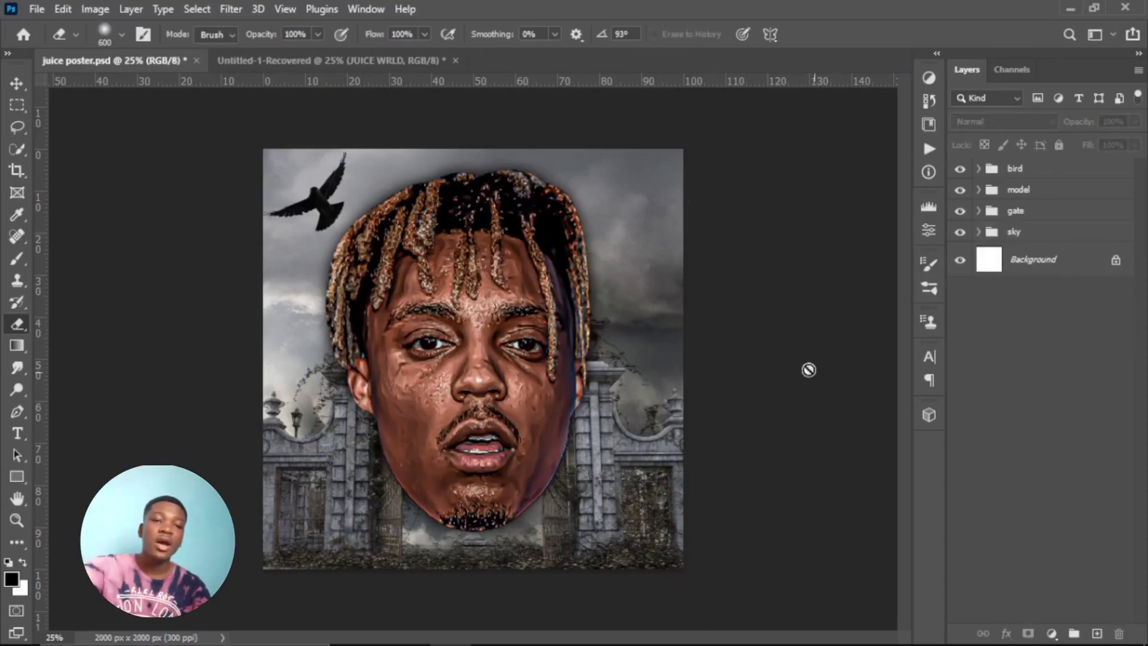
key("v")
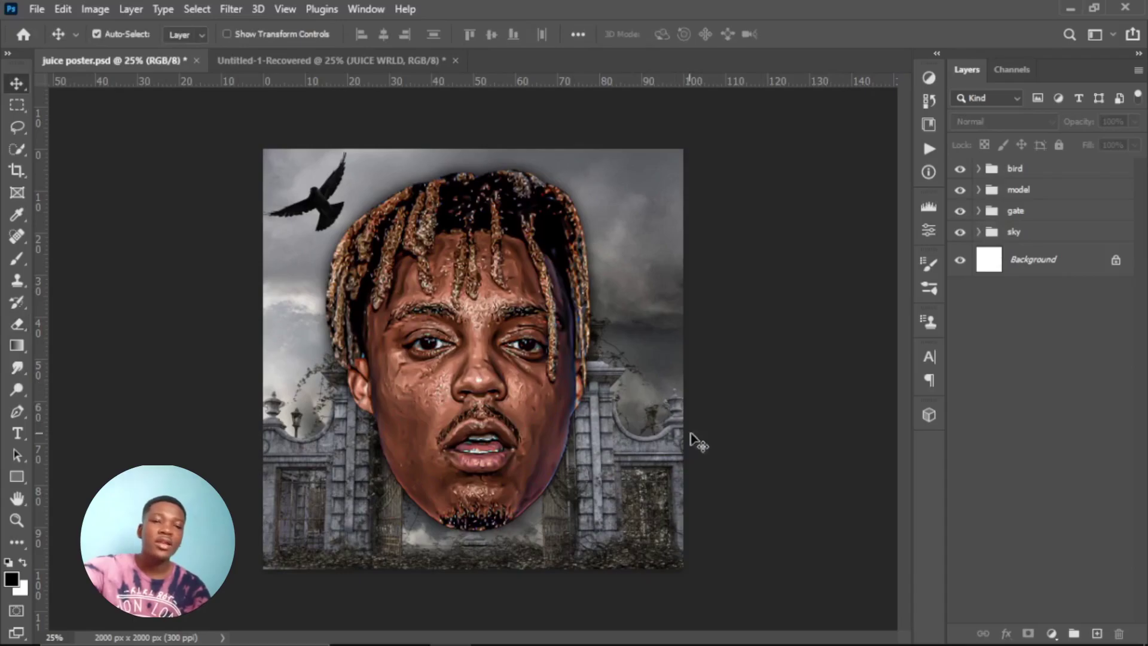
Add a Gradient Map adjustment layer above the bird group.
left_click(1046, 171)
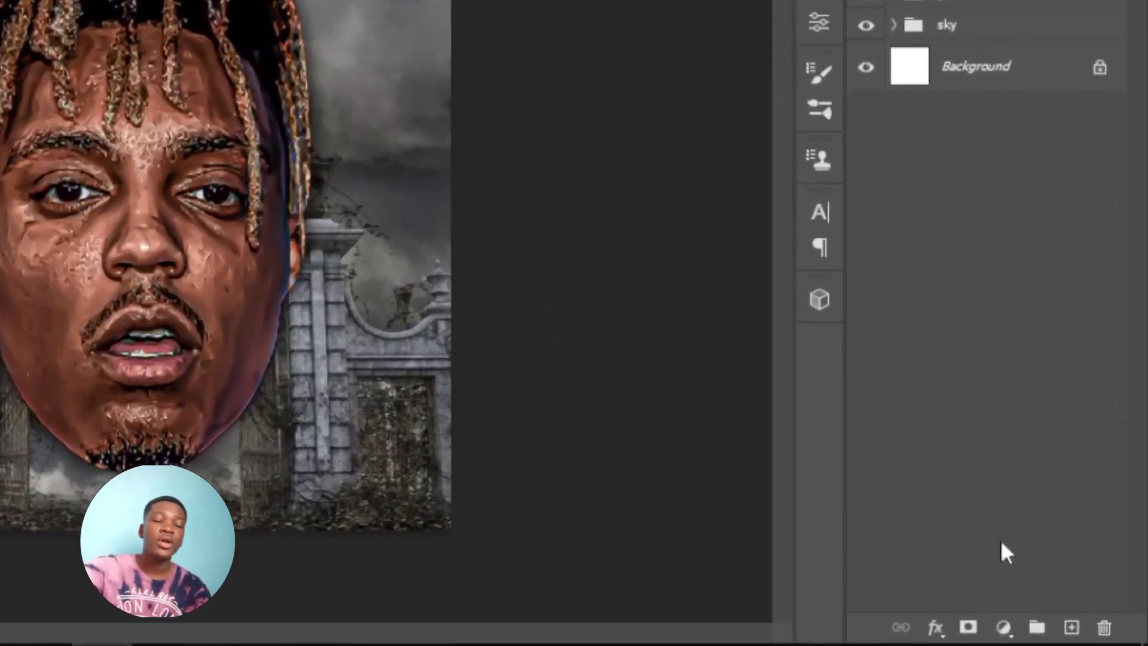
left_click(1003, 627)
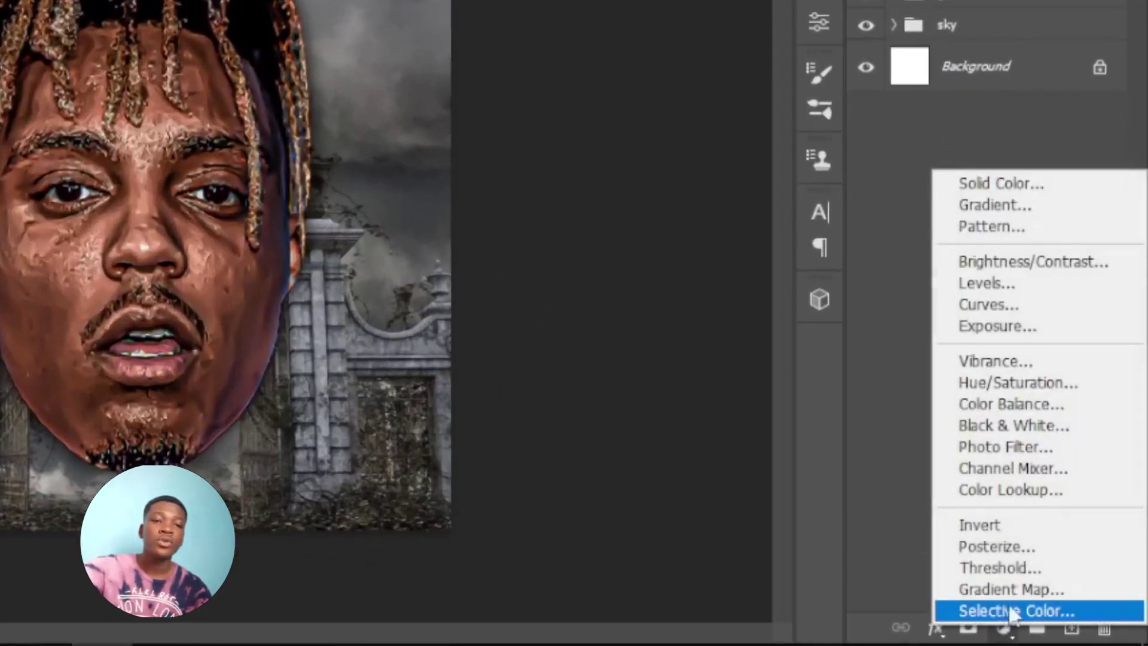
left_click(1024, 591)
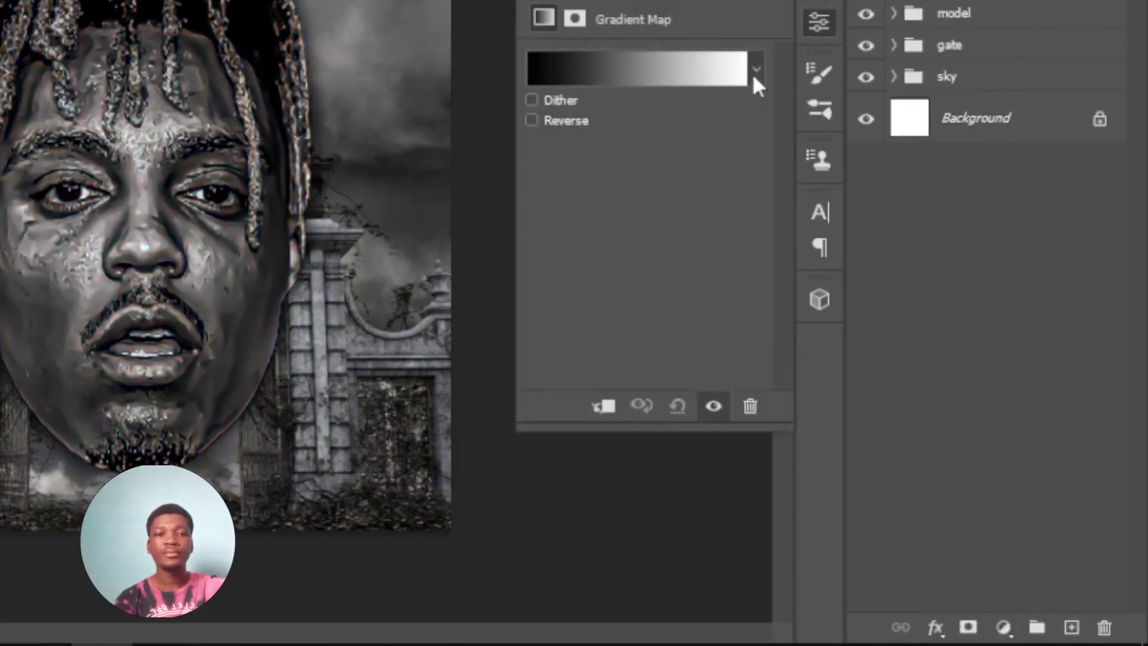
Apply the orange-purple preset from the Purples gradient set, then collapse the Properties panel.
left_click(756, 69)
scroll(617, 223, "down", 1)
scroll(616, 225, "down", 1)
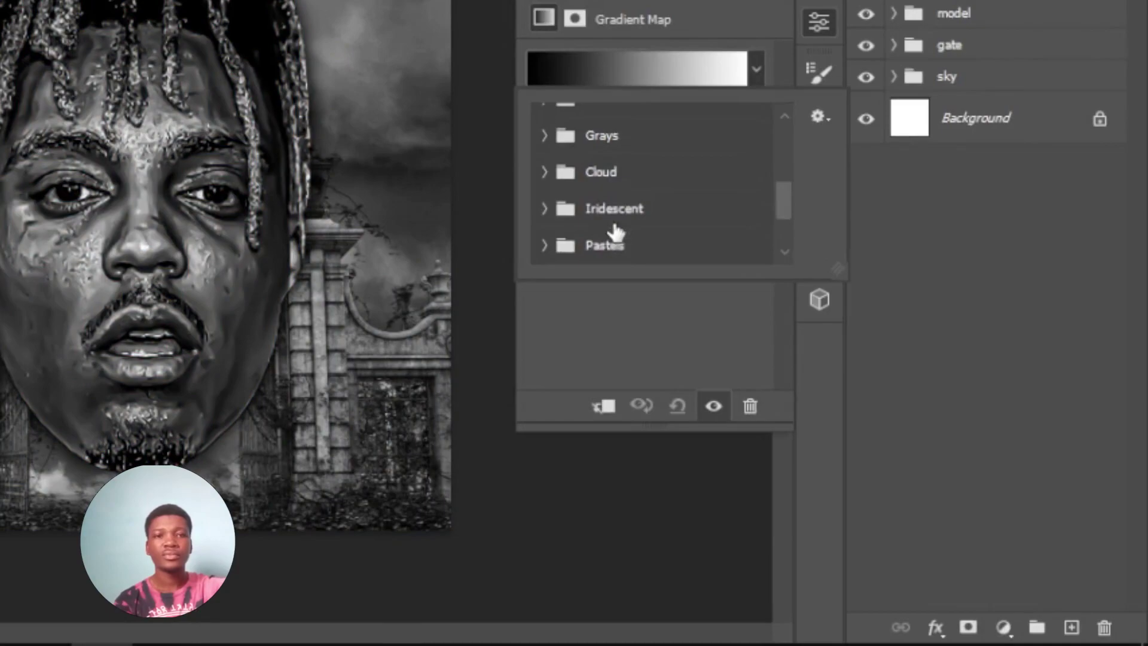
scroll(611, 229, "down", 1)
scroll(611, 230, "down", 1)
scroll(611, 230, "down", 1)
scroll(611, 231, "down", 1)
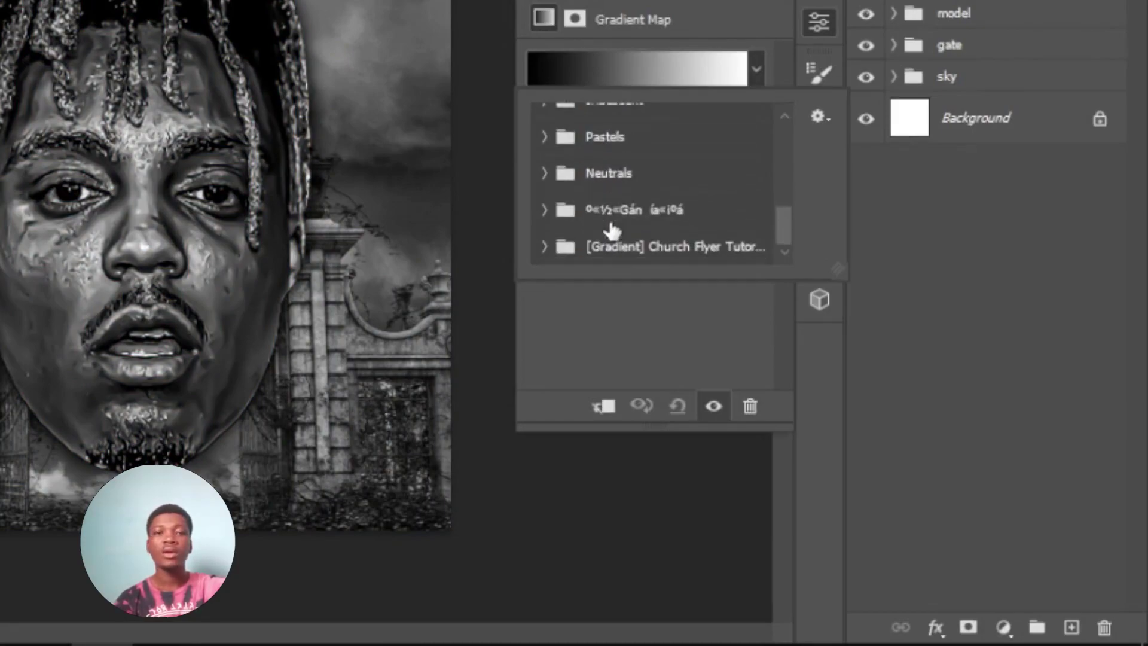
scroll(611, 231, "up", 3)
scroll(611, 231, "up", 2)
scroll(610, 226, "up", 3)
scroll(595, 219, "up", 1)
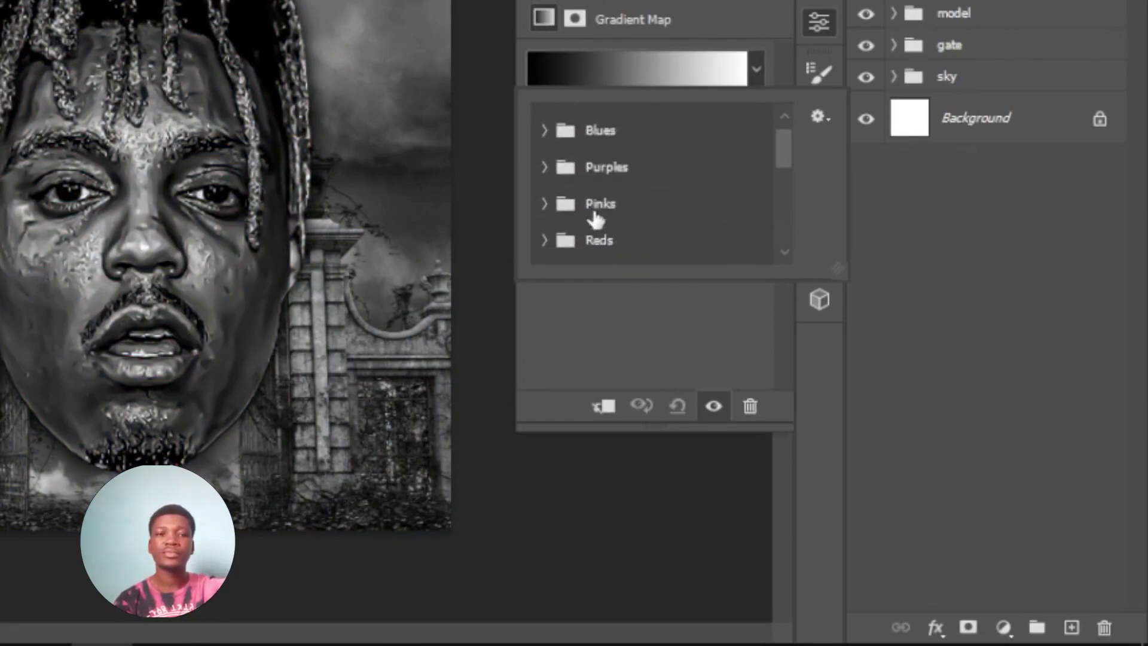
left_click(551, 168)
scroll(662, 223, "down", 1)
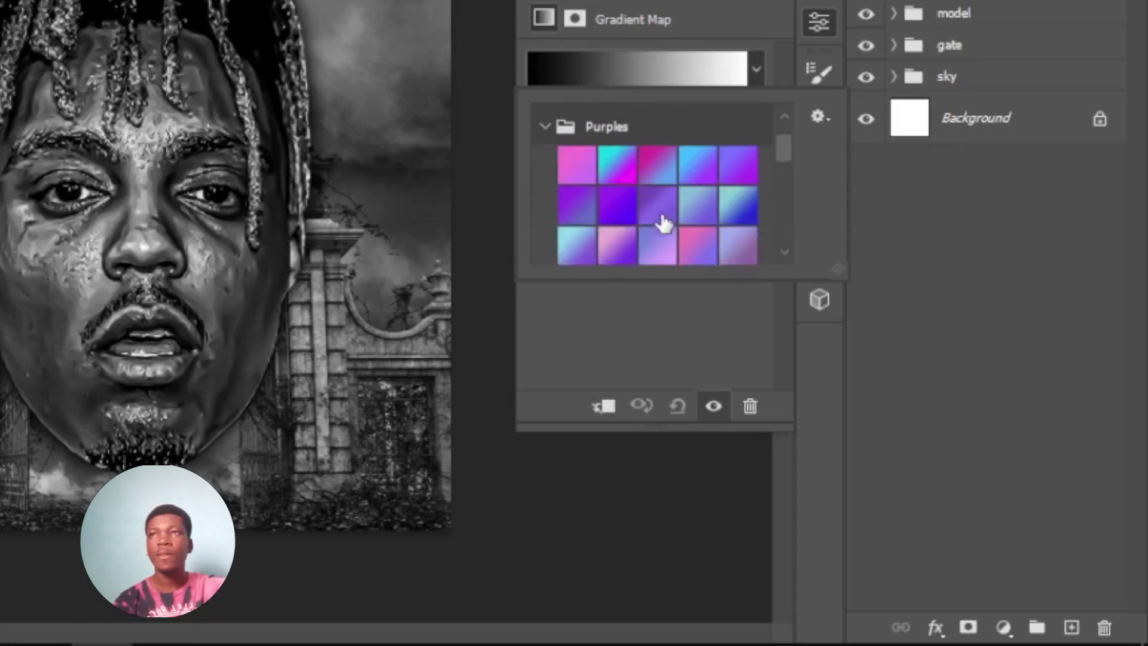
scroll(661, 223, "down", 1)
scroll(652, 226, "down", 2)
left_click(620, 213)
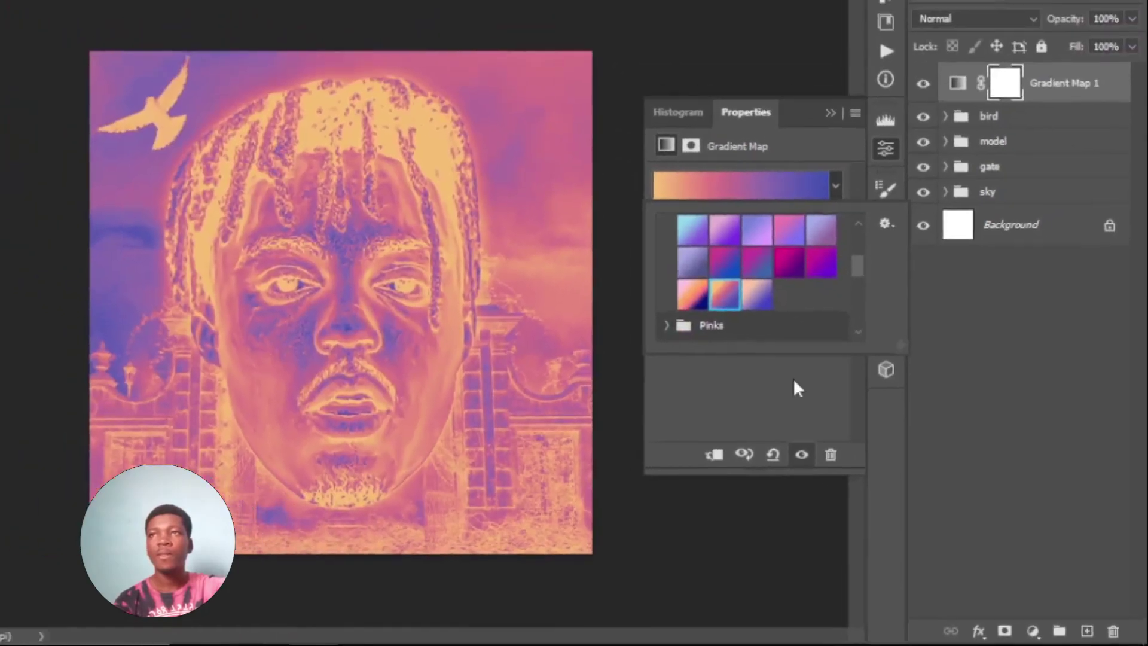
left_click(852, 422)
left_click(881, 200)
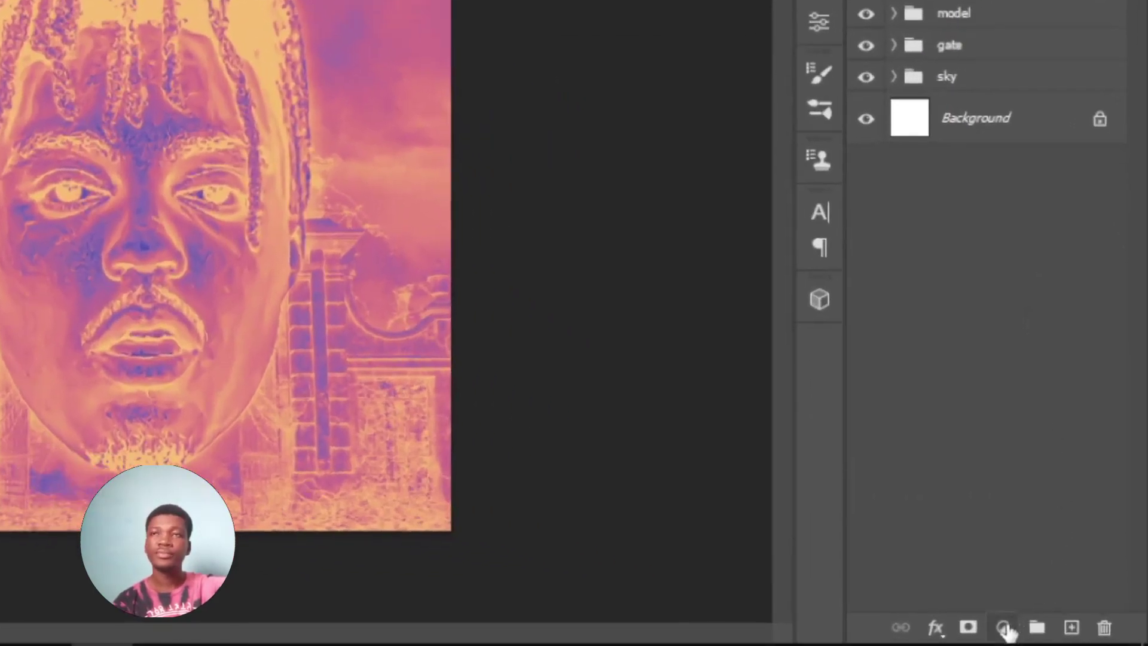
Add a Photo Filter adjustment layer using Warming Filter (LBA) at 57% density.
left_click(1051, 633)
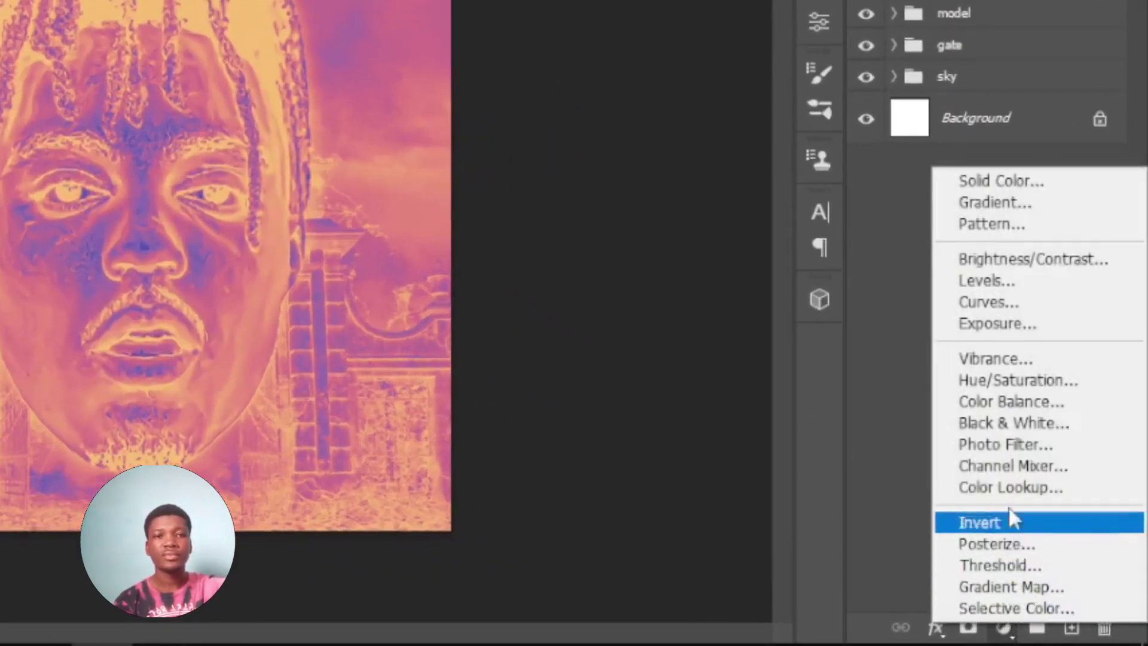
left_click(1003, 444)
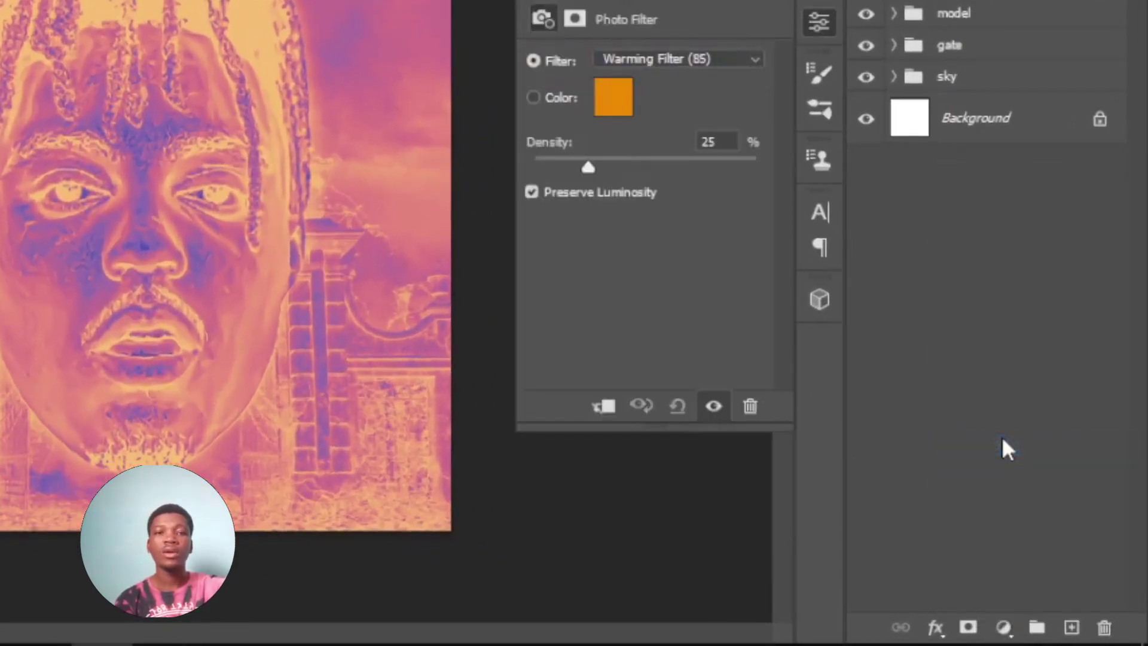
left_click(720, 58)
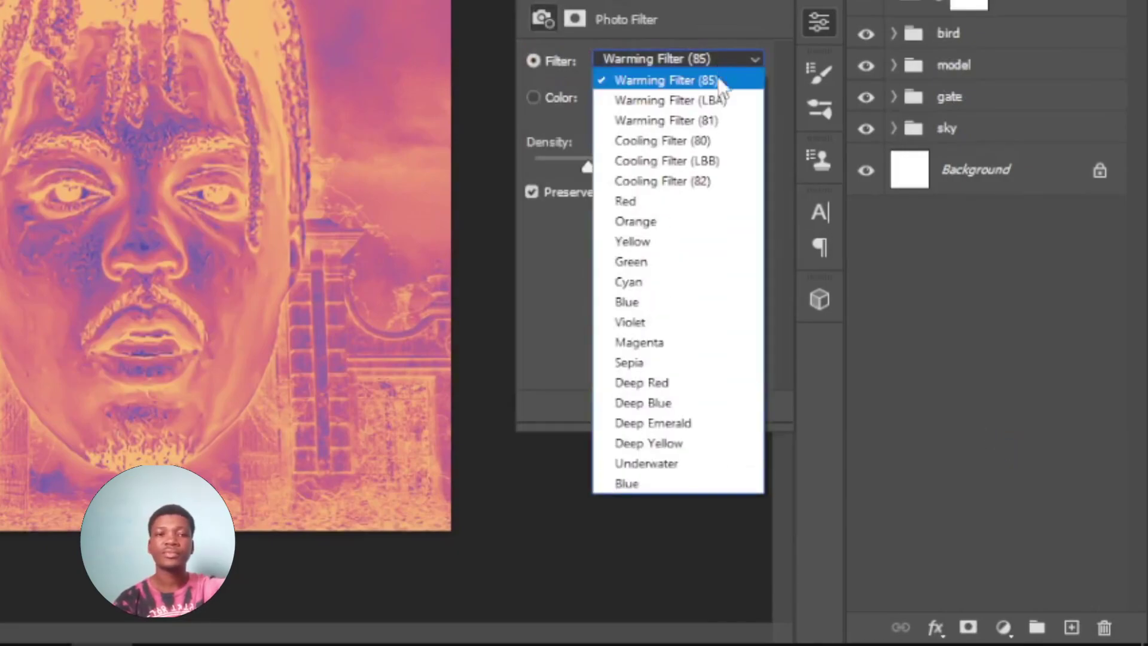
left_click(703, 101)
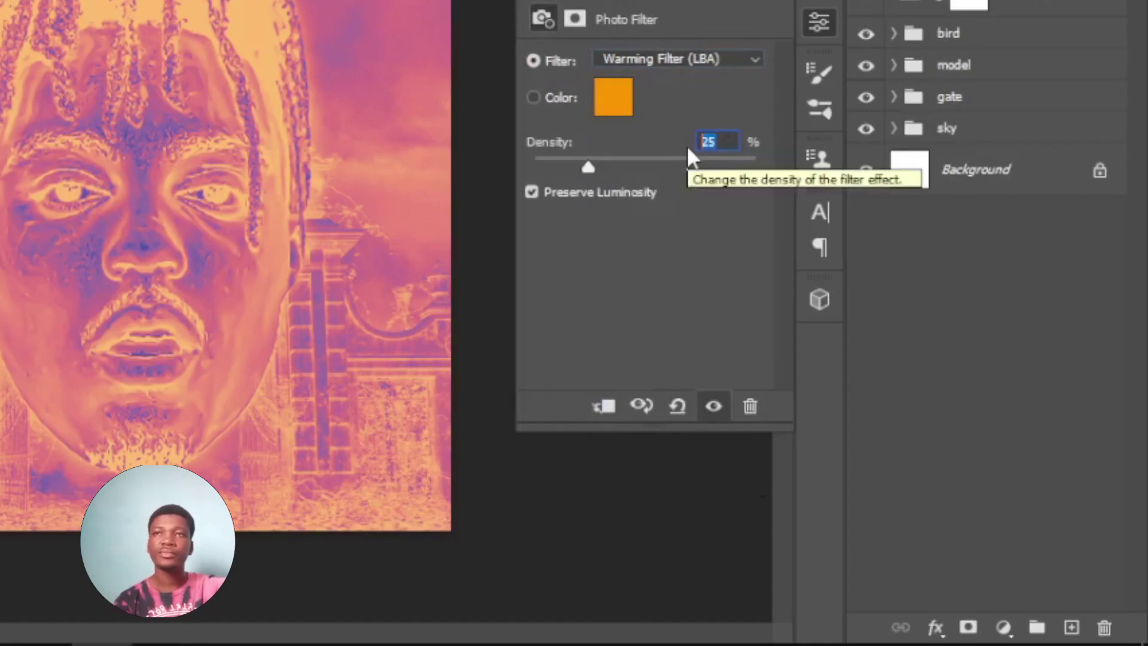
type("57")
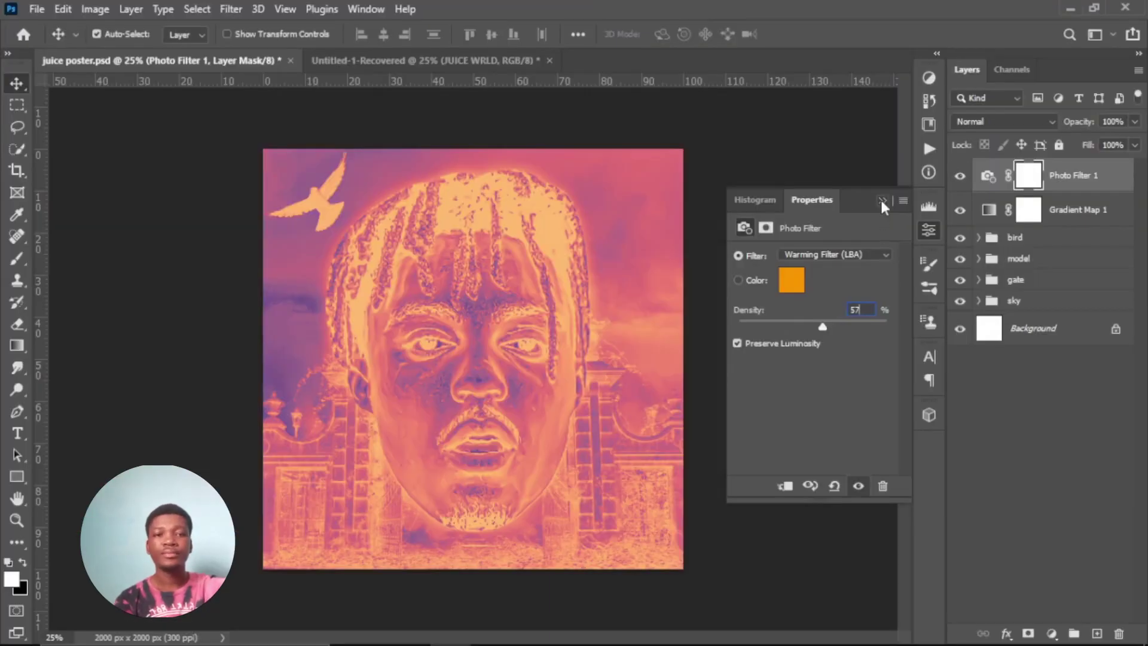
Toggle the photo filter and gradient map visibility to compare the poster with and without them.
left_click(883, 201)
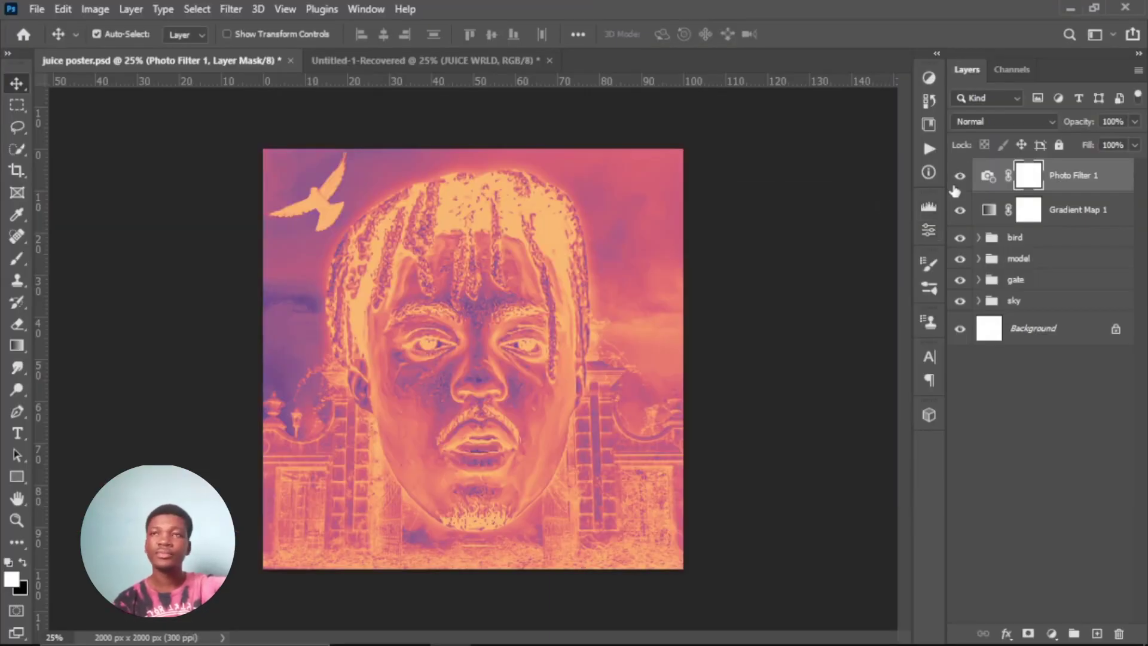
left_click(960, 175)
left_click(961, 209)
left_click(961, 211)
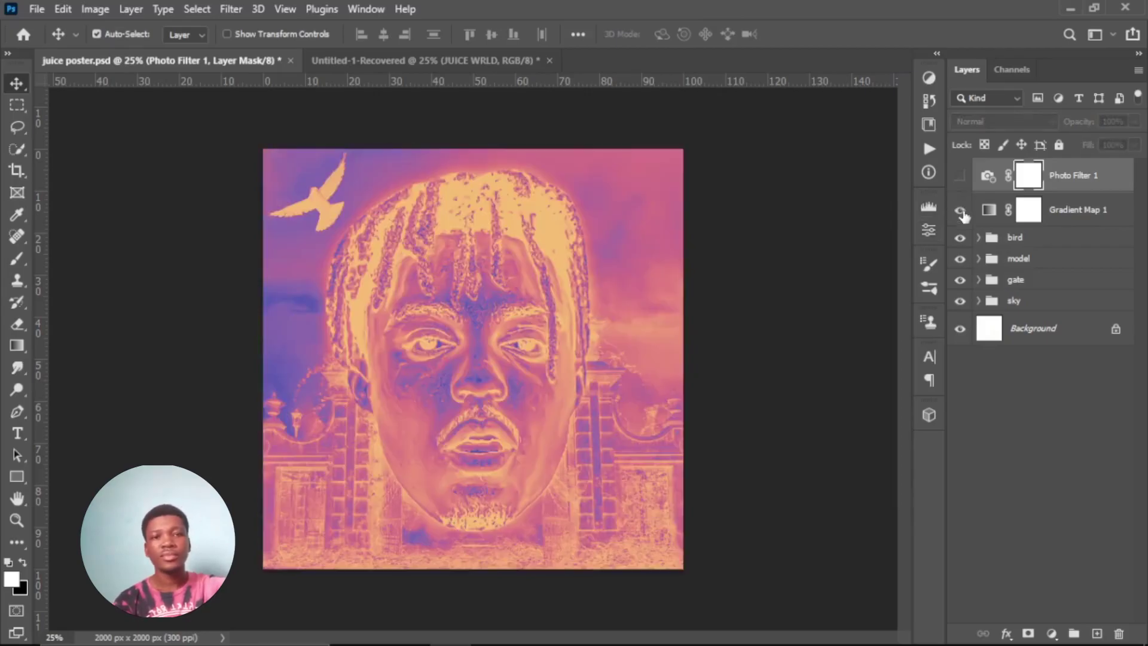
left_click(961, 176)
left_click(961, 176)
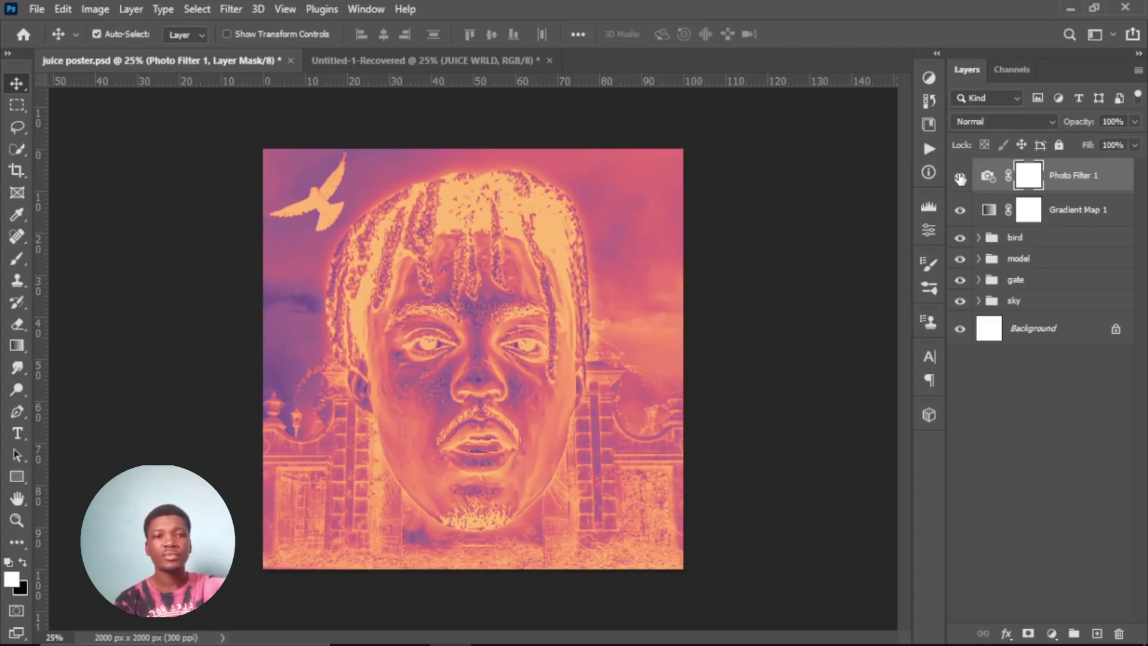
Group Gradient Map 1 and Photo Filter 1 into a group named 'filters'.
left_click(1083, 220)
left_click(1078, 188, "ctrl")
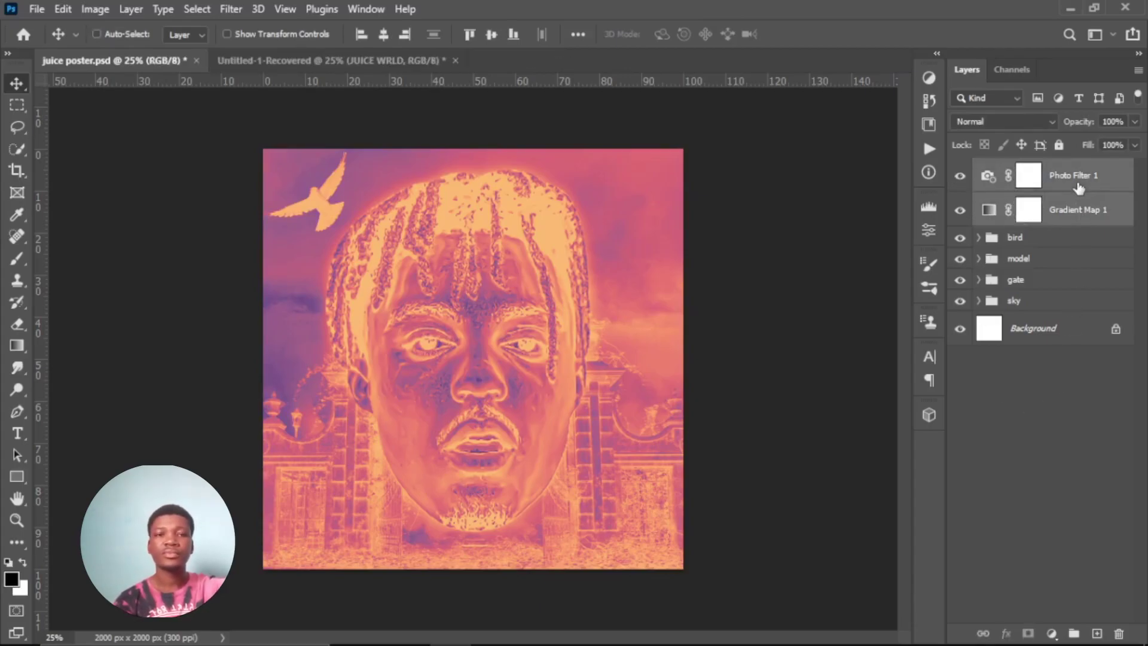
key("ctrl+g")
double_click(1024, 170)
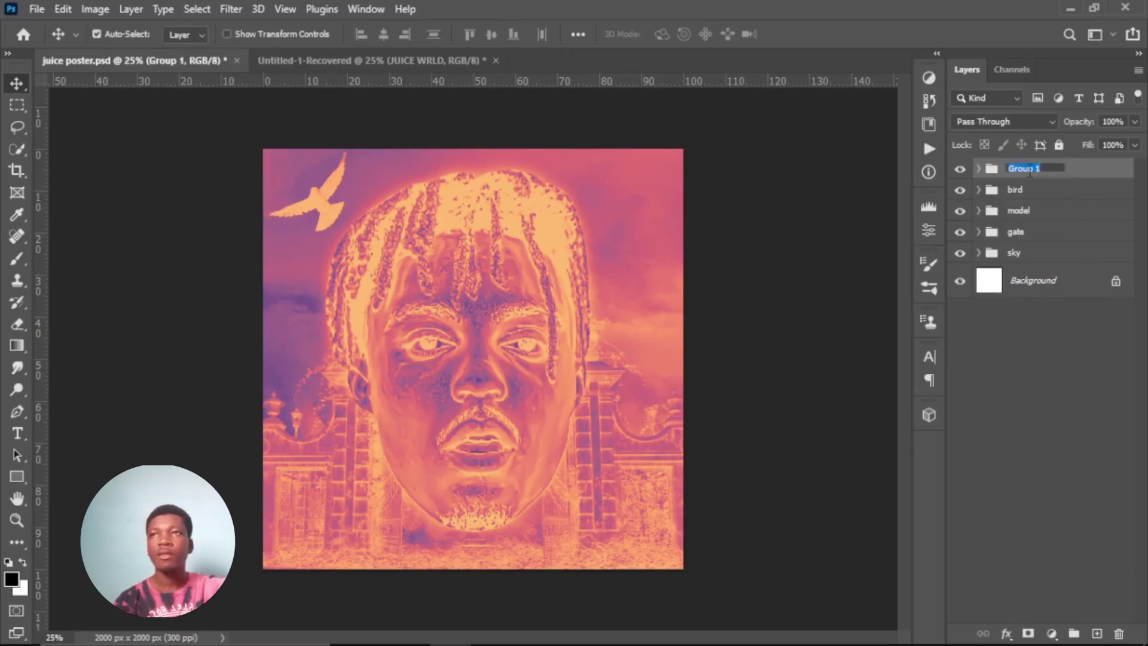
type("filters")
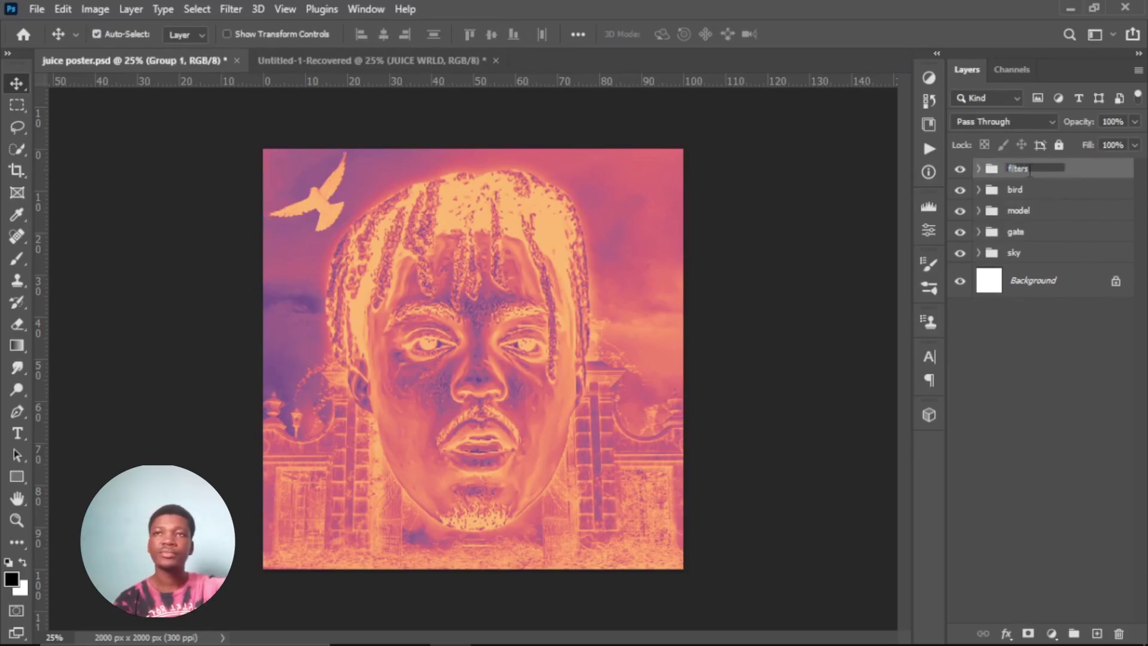
key("Return")
Save juice poster.psd and fit the whole poster to the window.
key("ctrl+s")
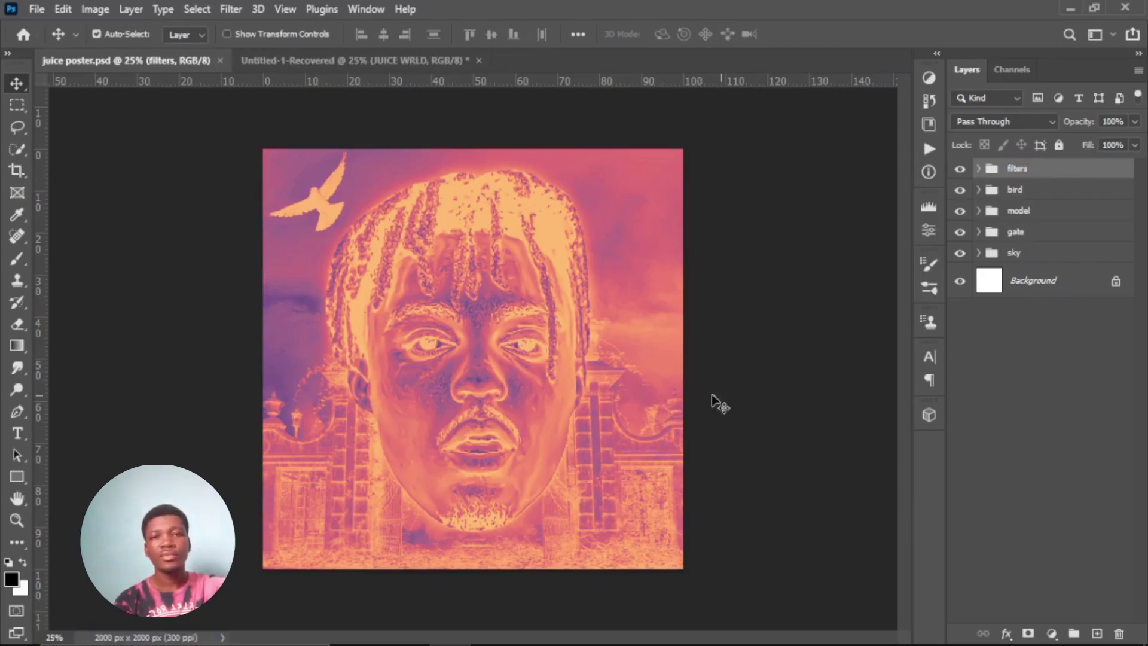
left_click(17, 521)
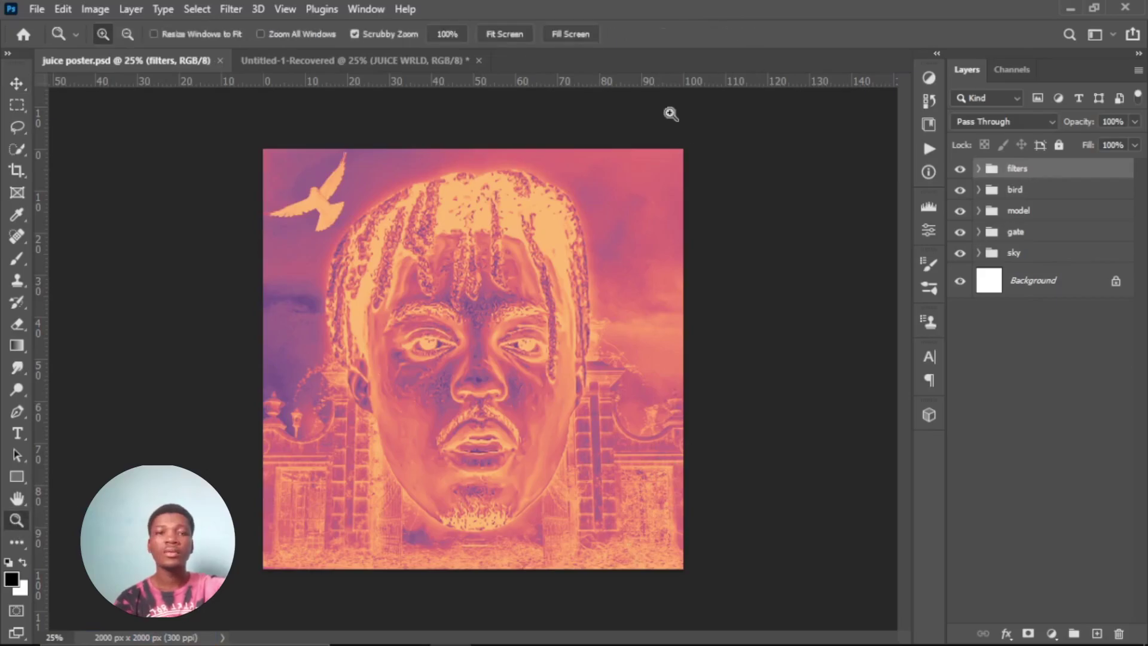
left_click(504, 35)
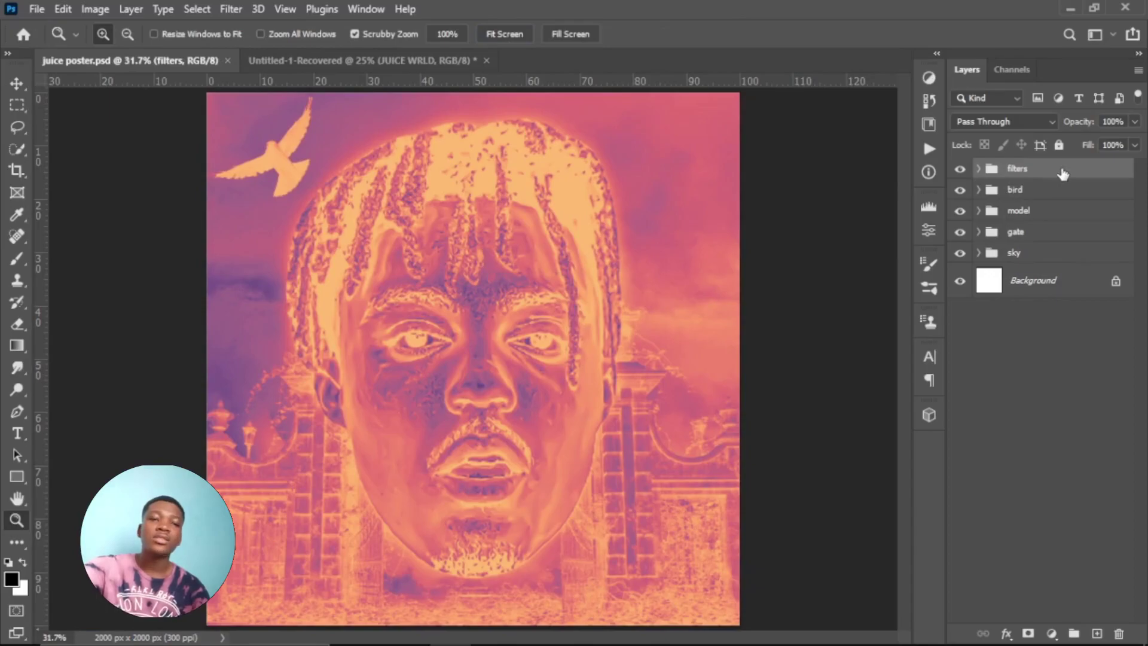
Stamp all visible layers into a new merged Layer 1 and open it in Filter Gallery.
key("ctrl+shift+alt+e")
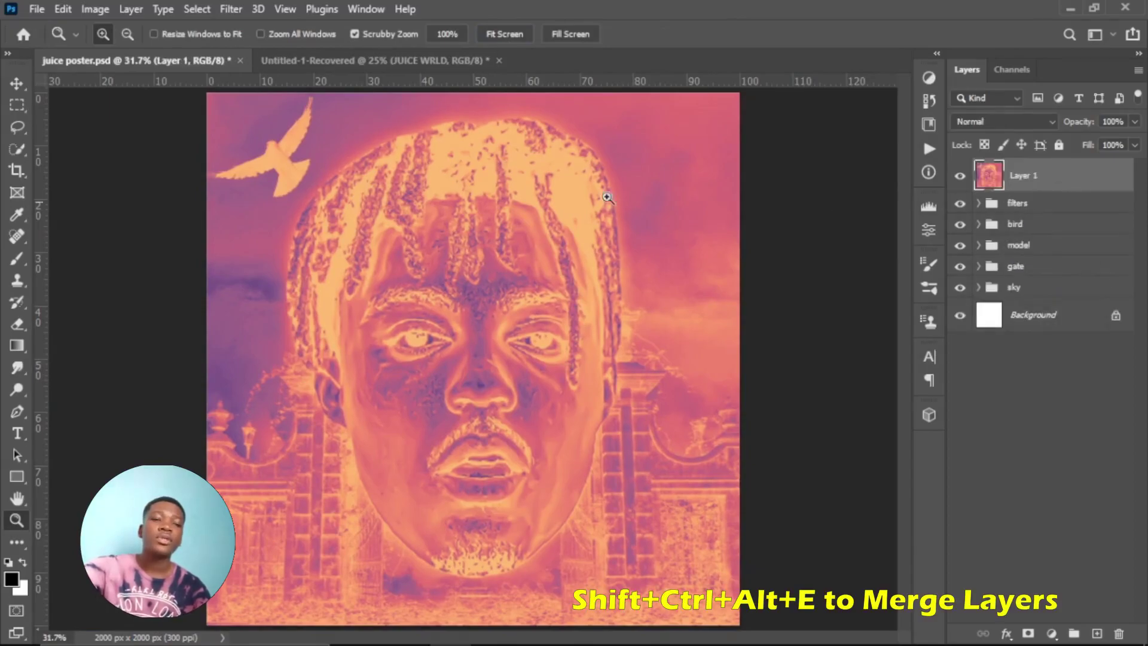
left_click(232, 9)
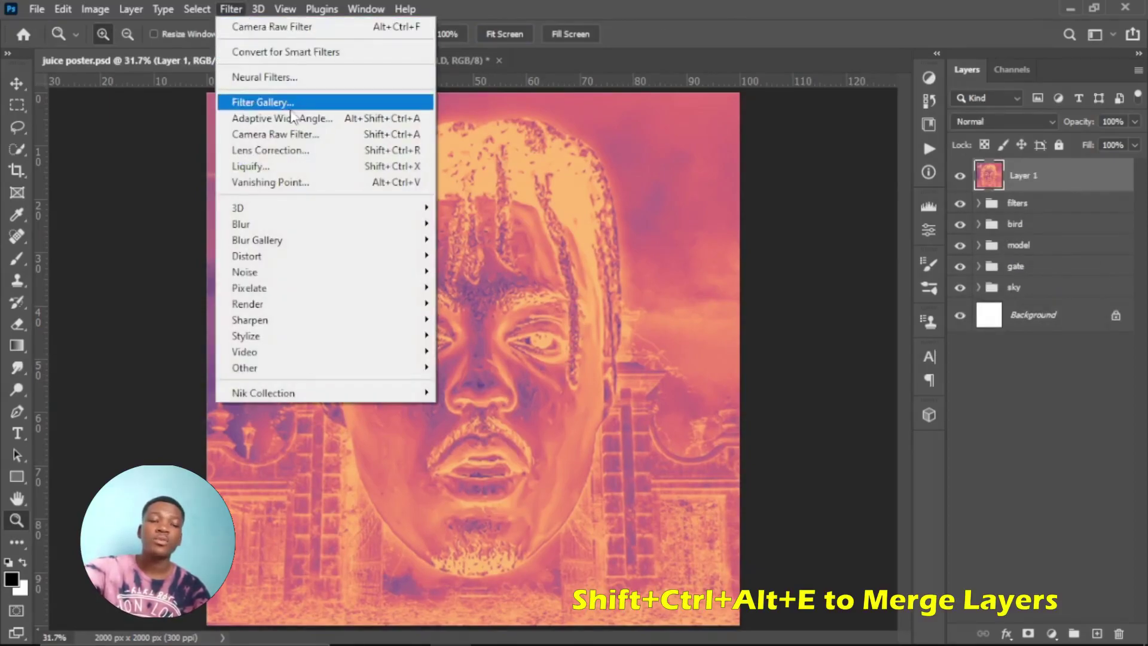
left_click(261, 104)
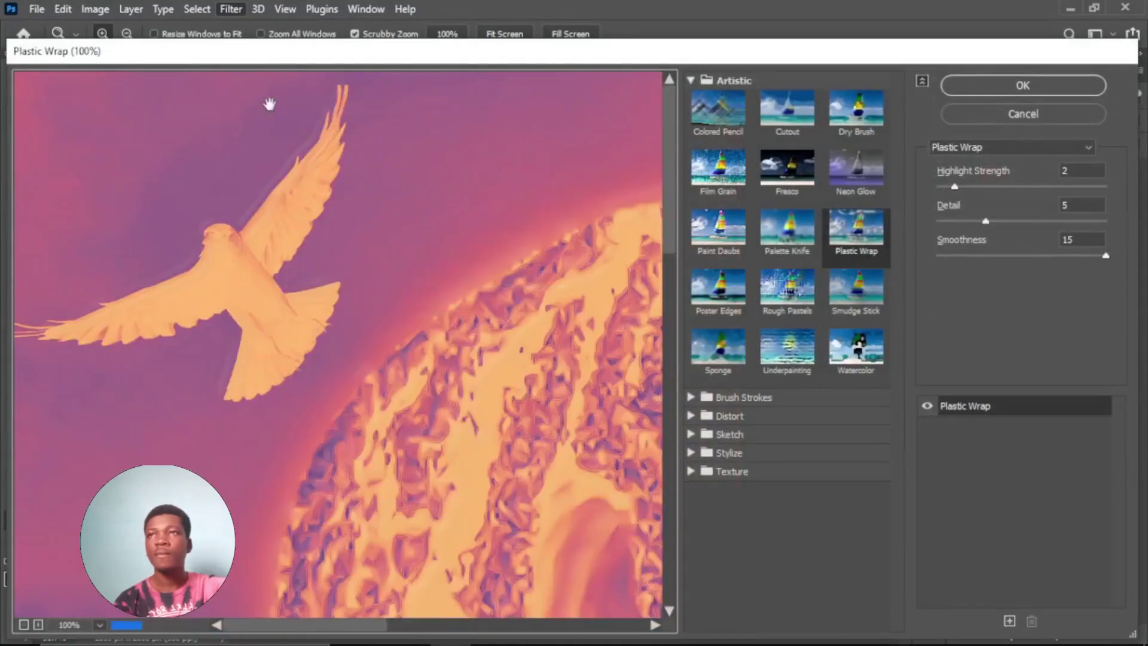
left_click(24, 627)
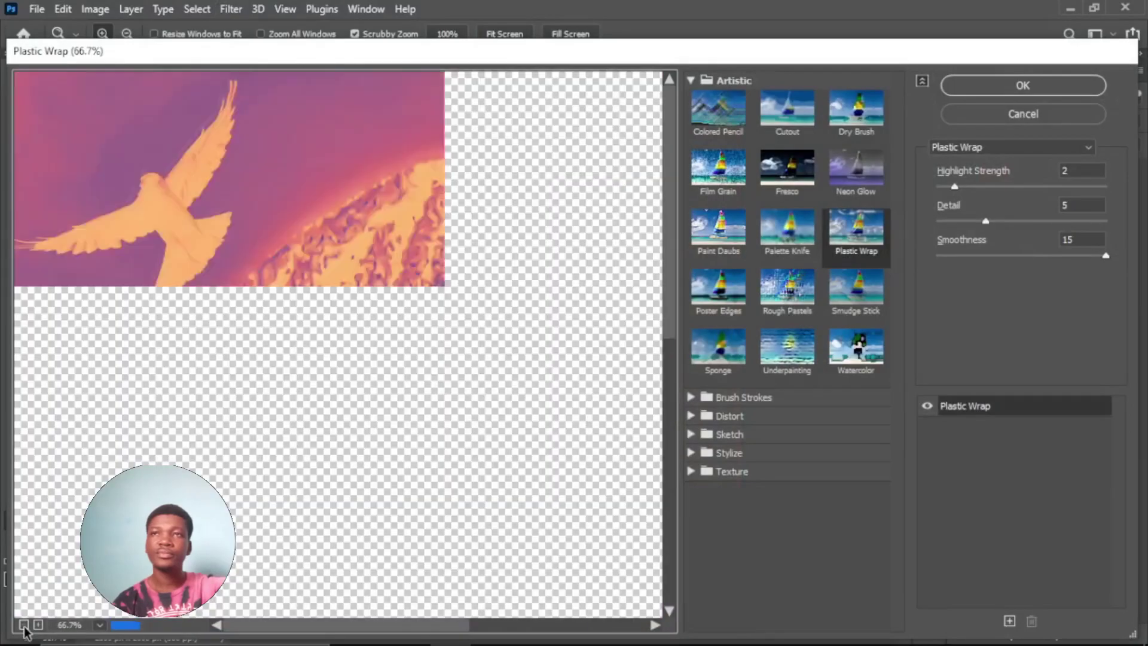
left_click(24, 626)
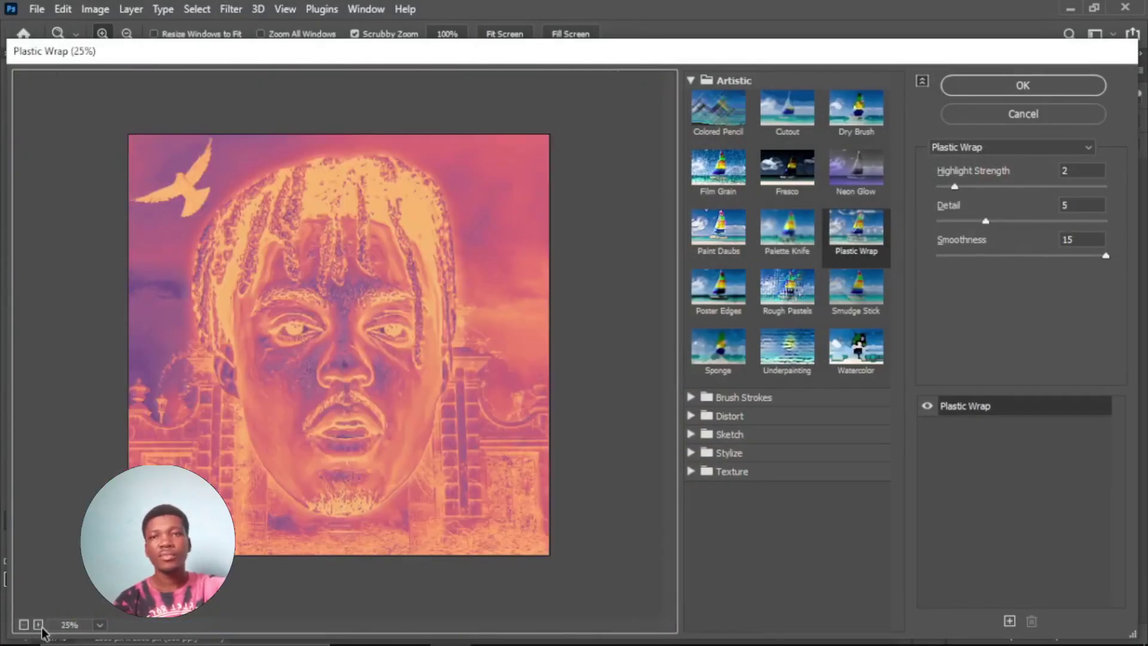
left_click(38, 624)
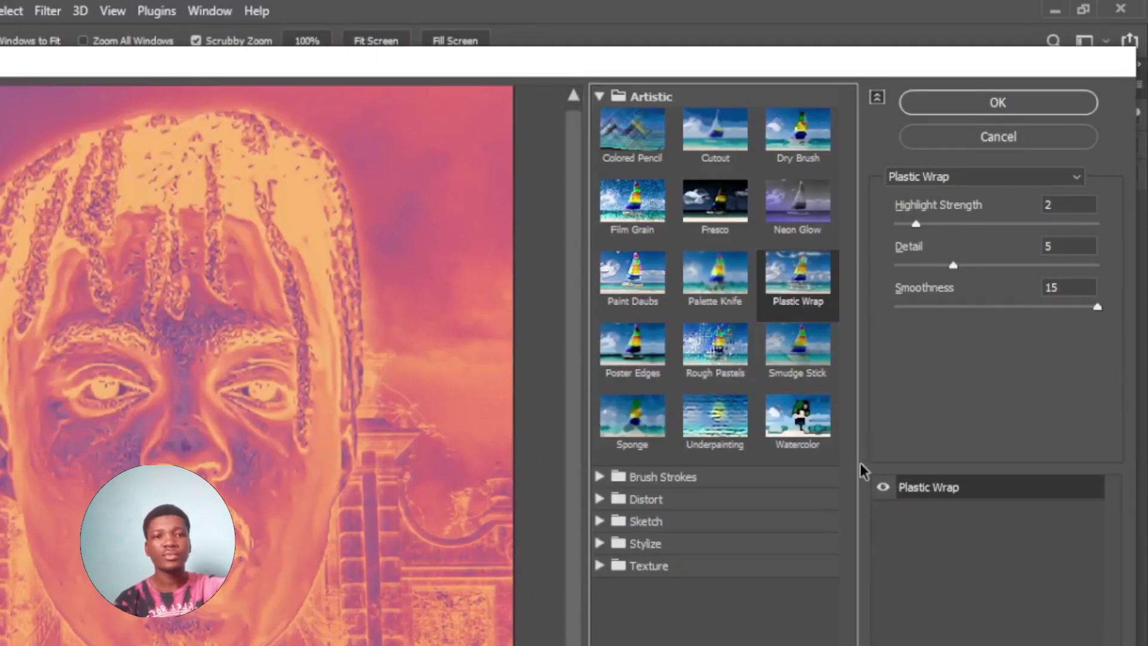
Apply Artistic > Plastic Wrap with Highlight Strength 2, Detail 5 and Smoothness 15.
left_click(883, 487)
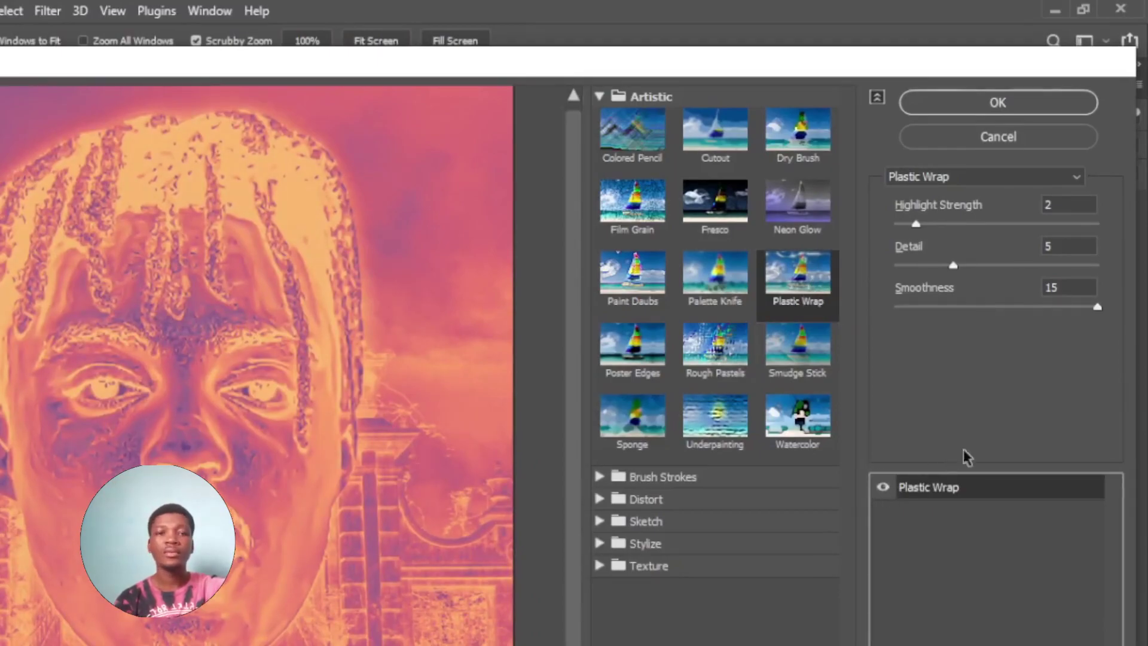
left_click_drag(953, 265, 958, 266)
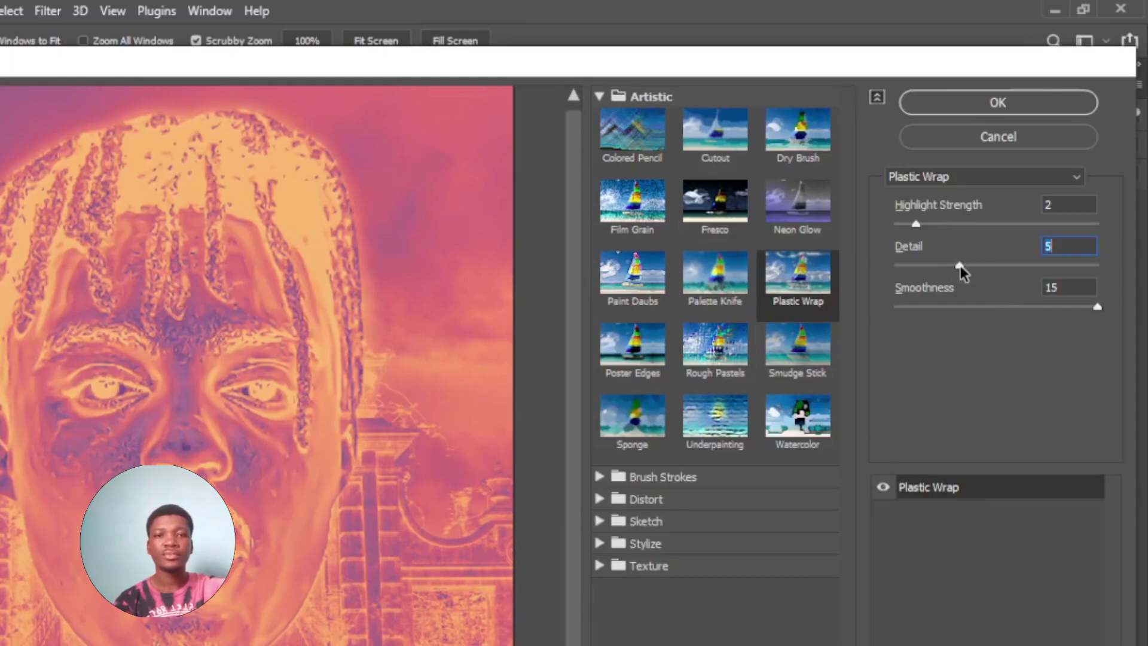
left_click_drag(918, 224, 924, 224)
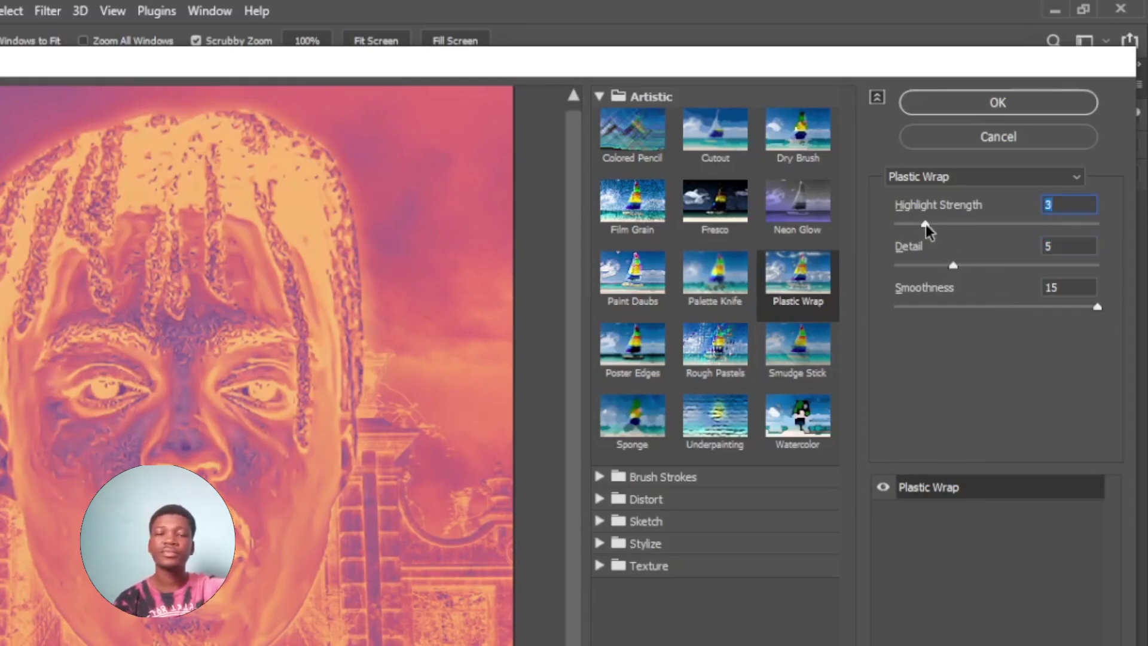
left_click_drag(925, 224, 920, 225)
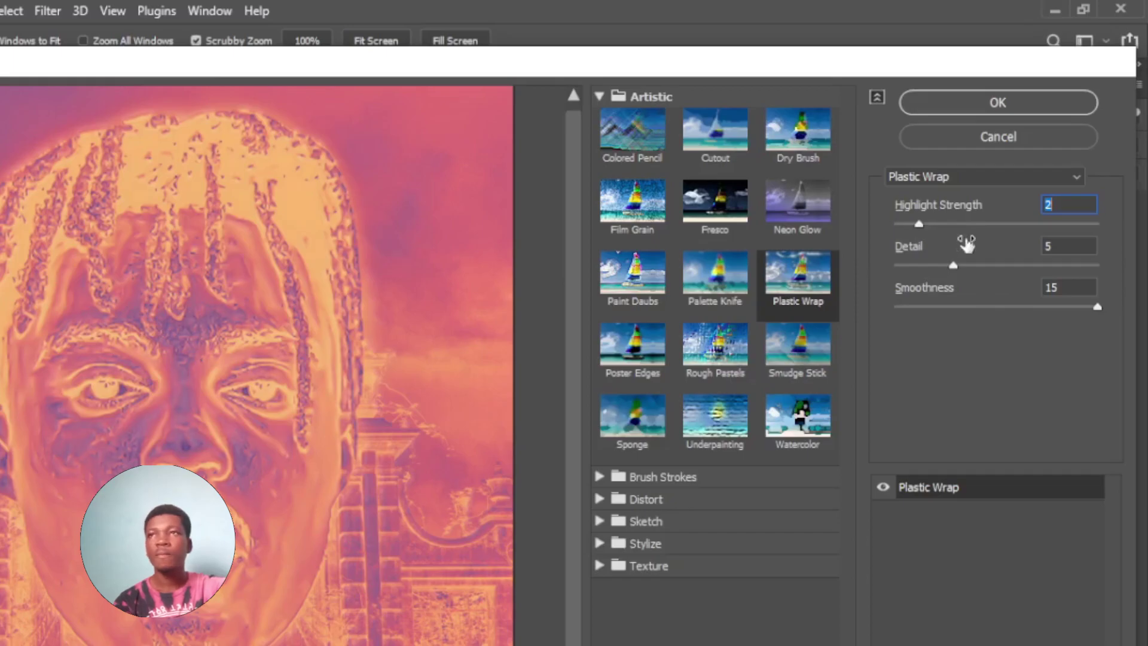
left_click(876, 506)
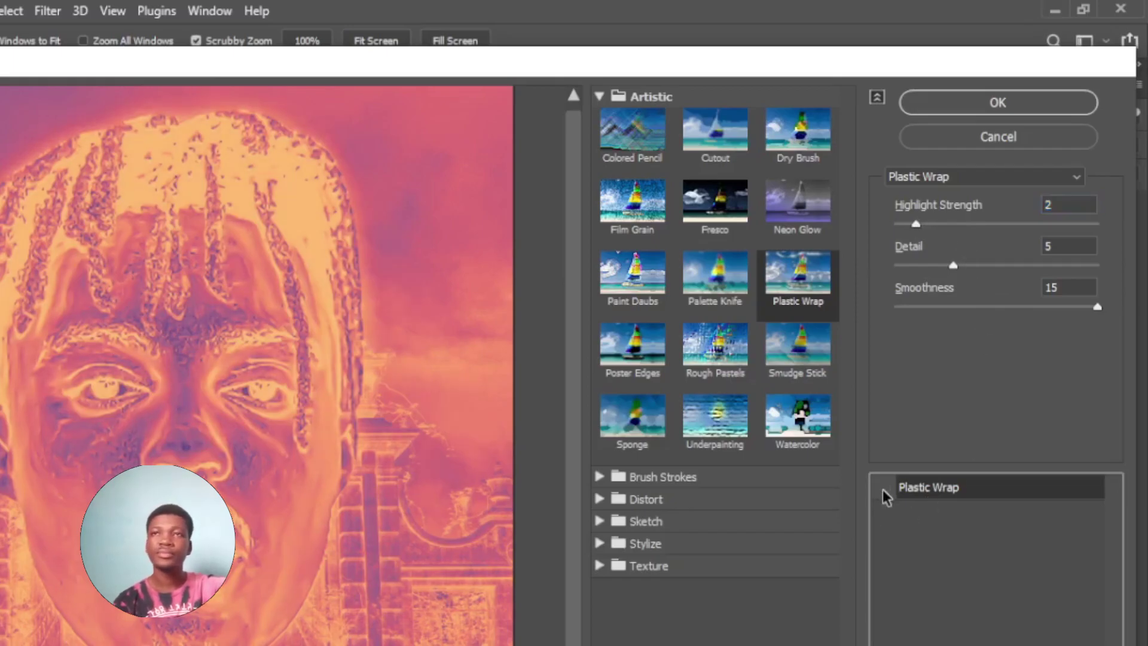
scroll(257, 359, "down", 1)
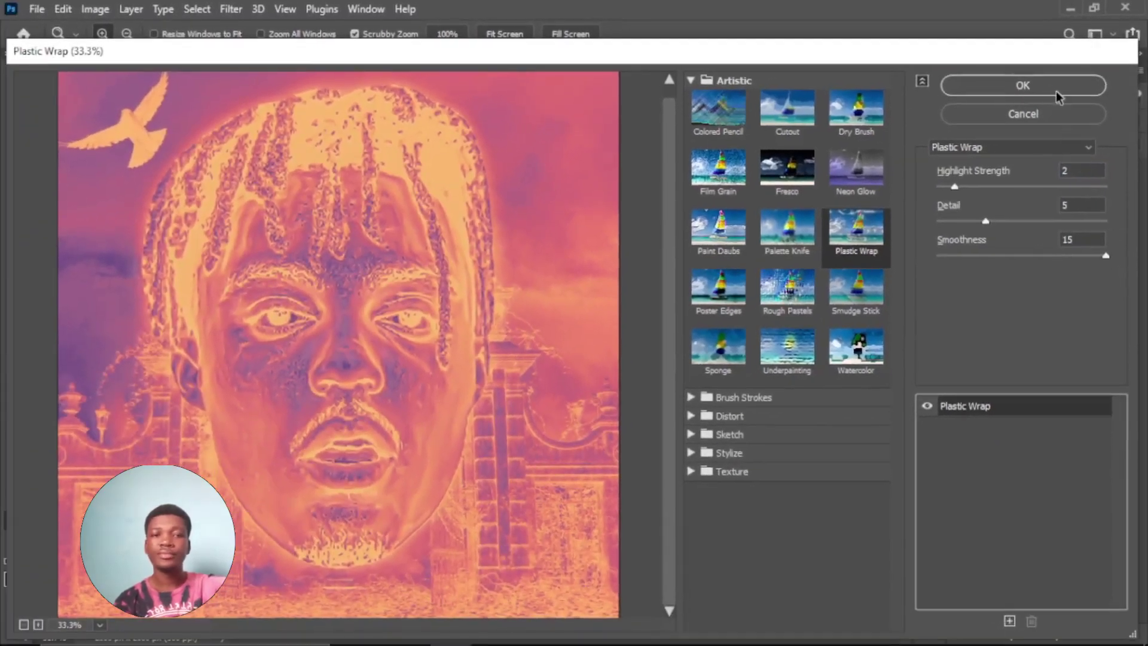
left_click(1021, 90)
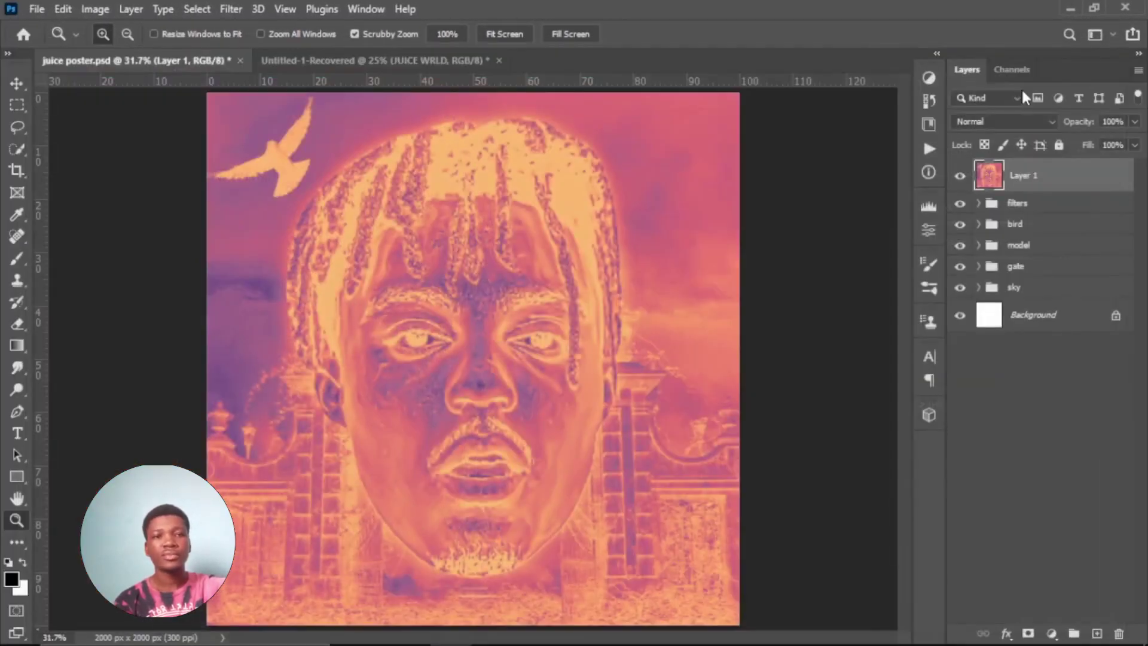
Compare Layer 1 on and off, then open Camera Raw Filter with side-by-side Before/After and Basic expanded.
left_click(960, 176)
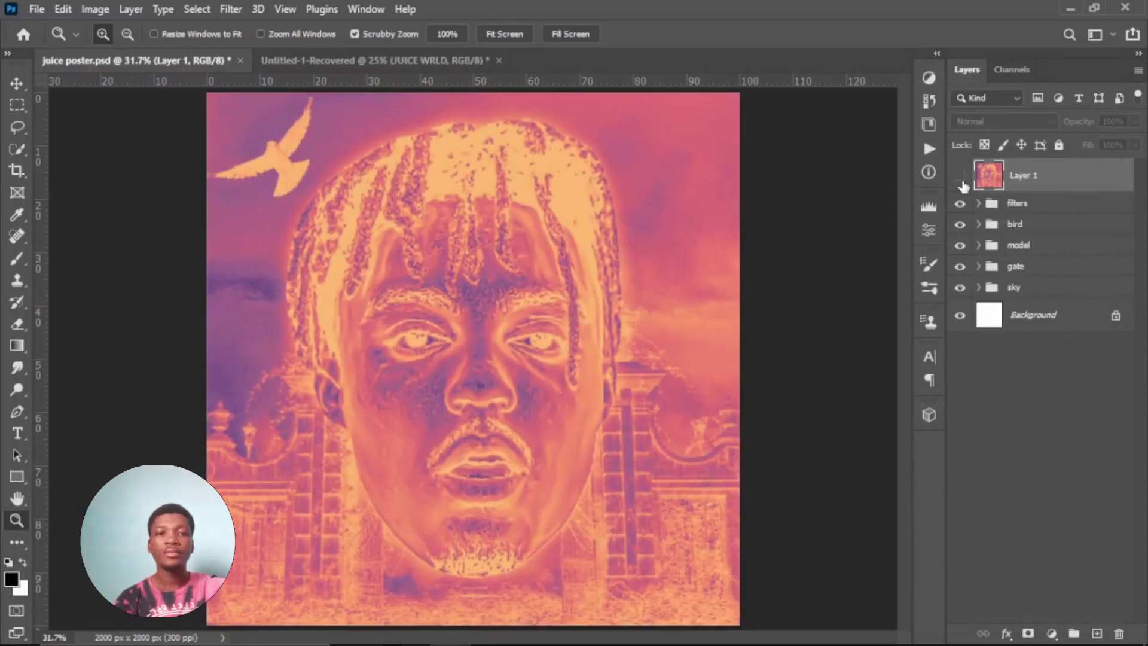
left_click(960, 175)
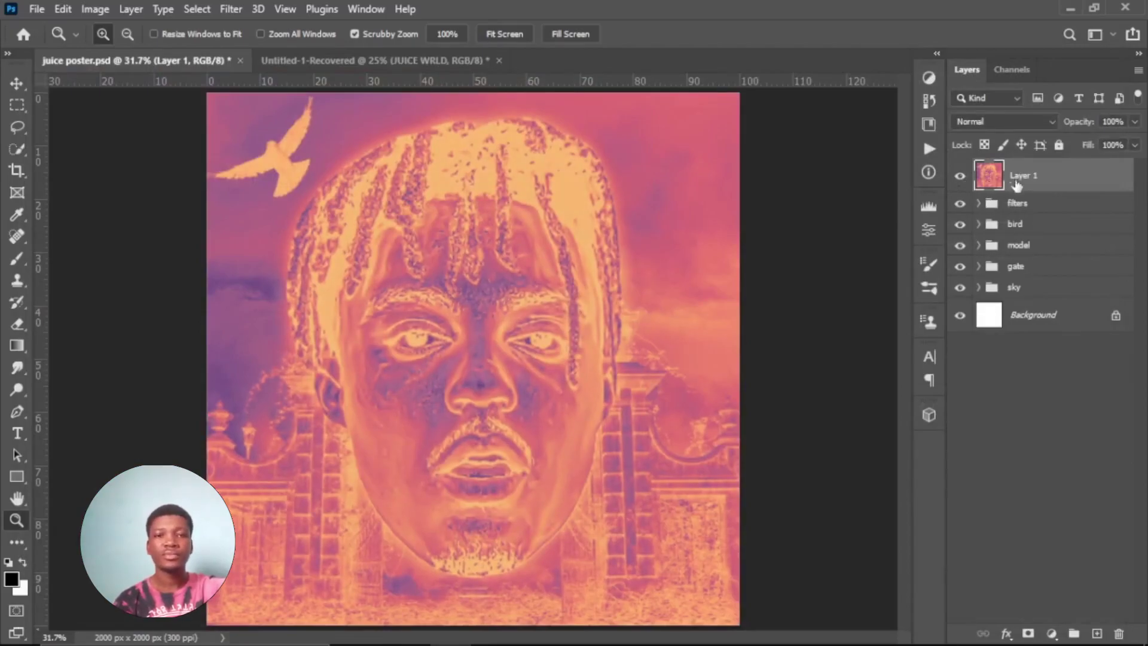
left_click(231, 9)
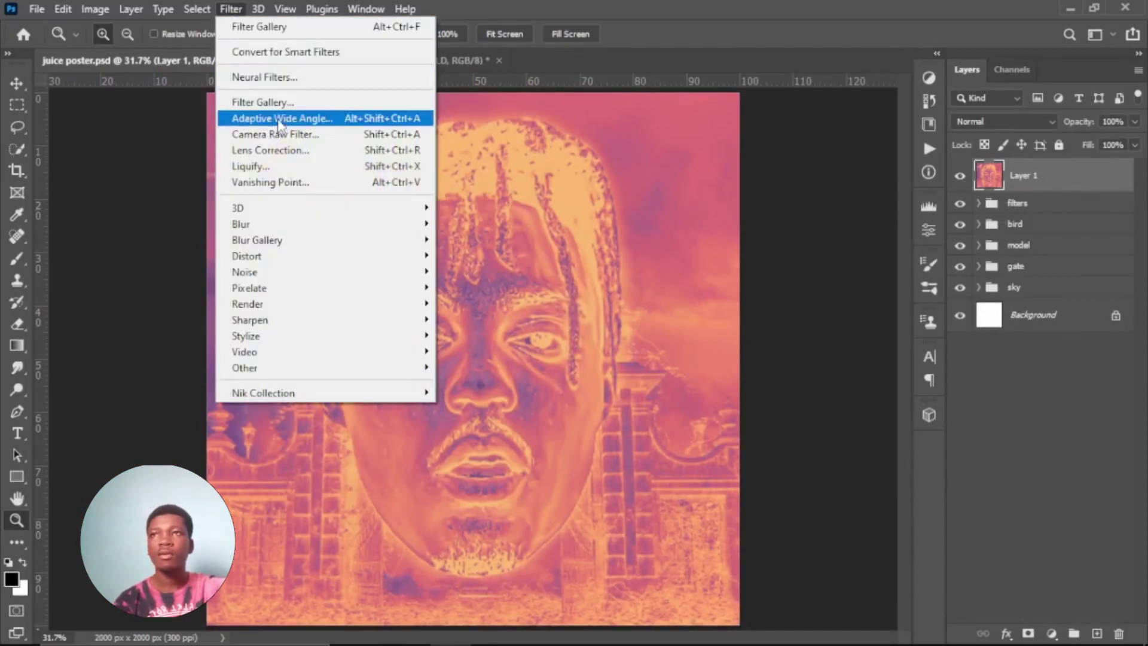
left_click(284, 137)
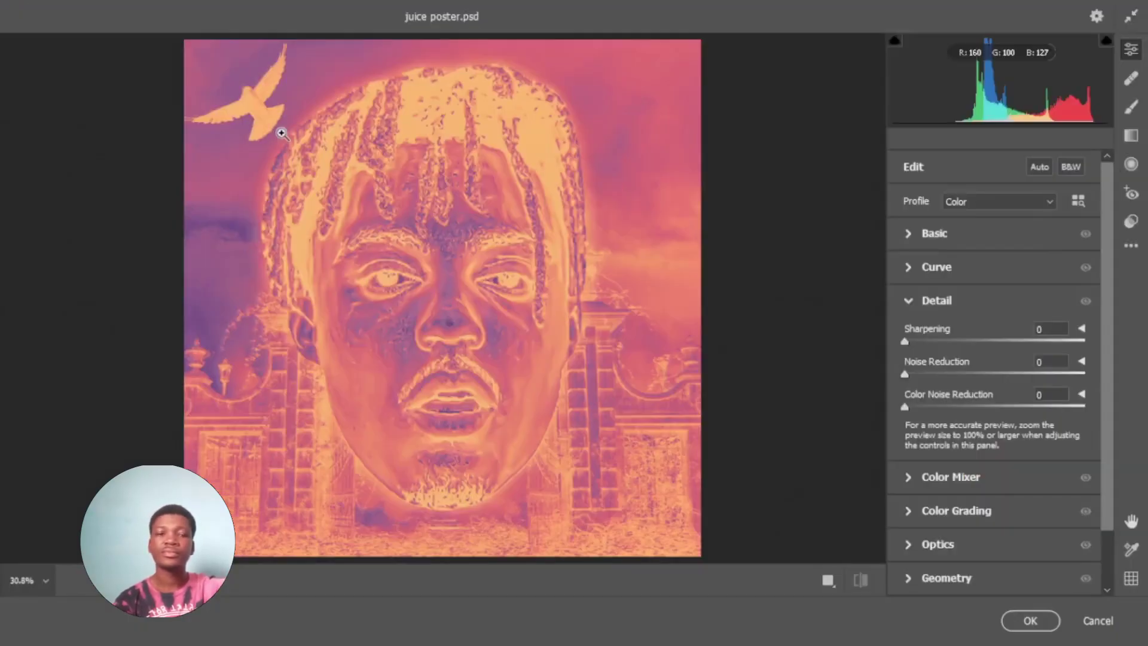
left_click(829, 581)
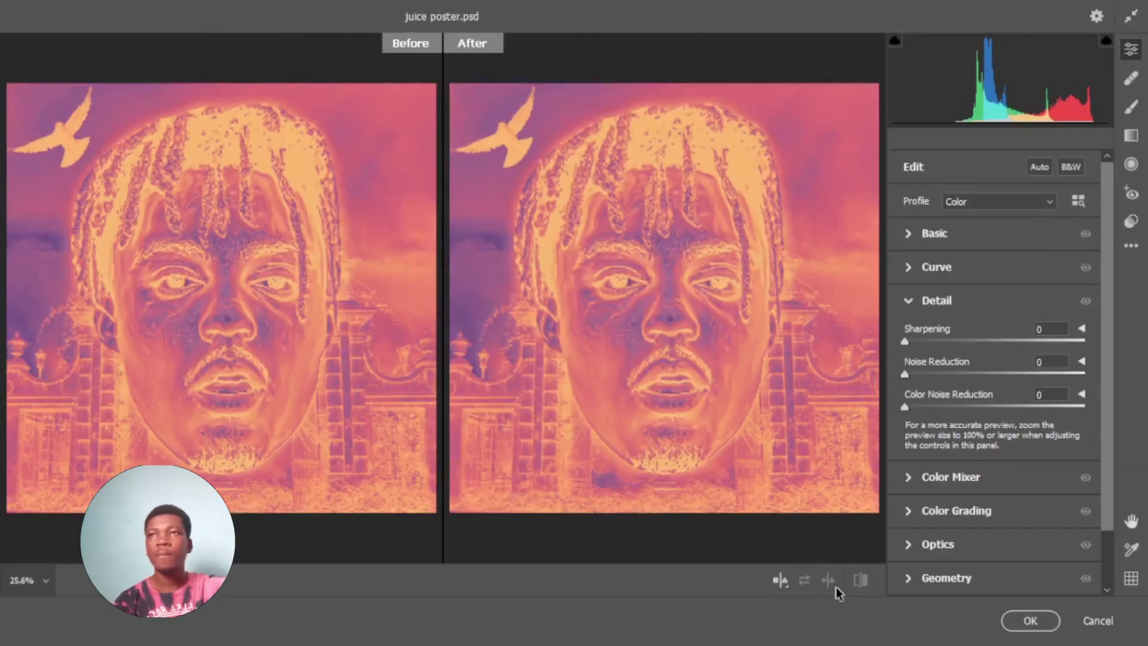
left_click(835, 109)
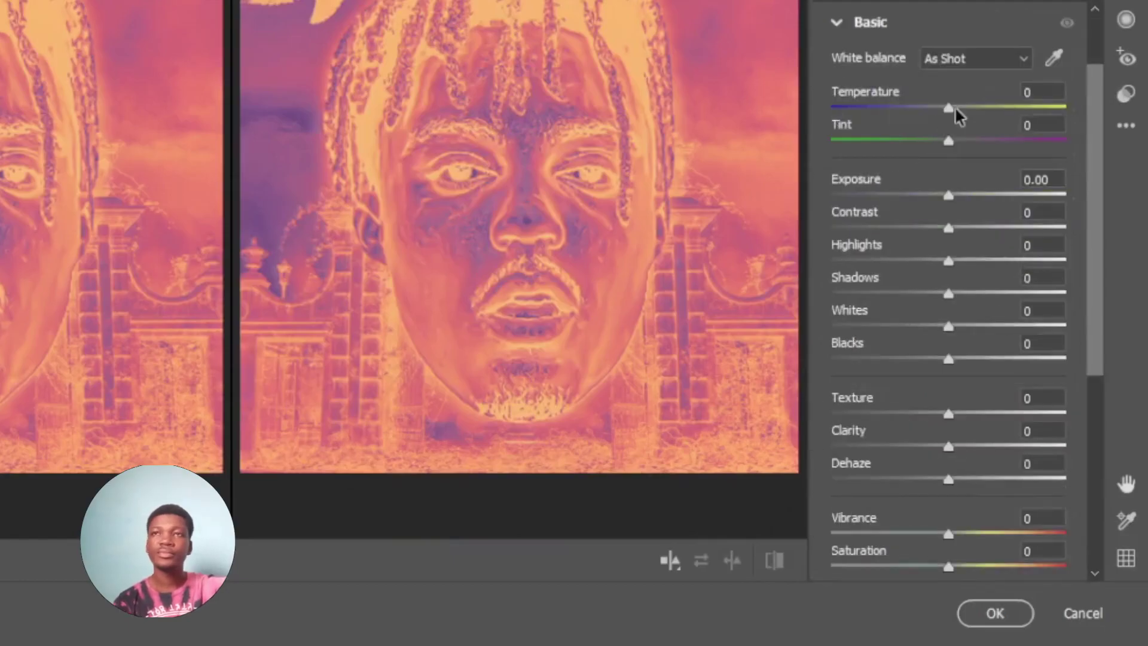
Set Basic values: Temperature 0, Contrast +12, Shadows -14, Texture +5, Clarity +7, Saturation +1.
mouse_move(951, 107)
left_mouse_down()
mouse_move(970, 106)
mouse_move(932, 109)
left_mouse_up()
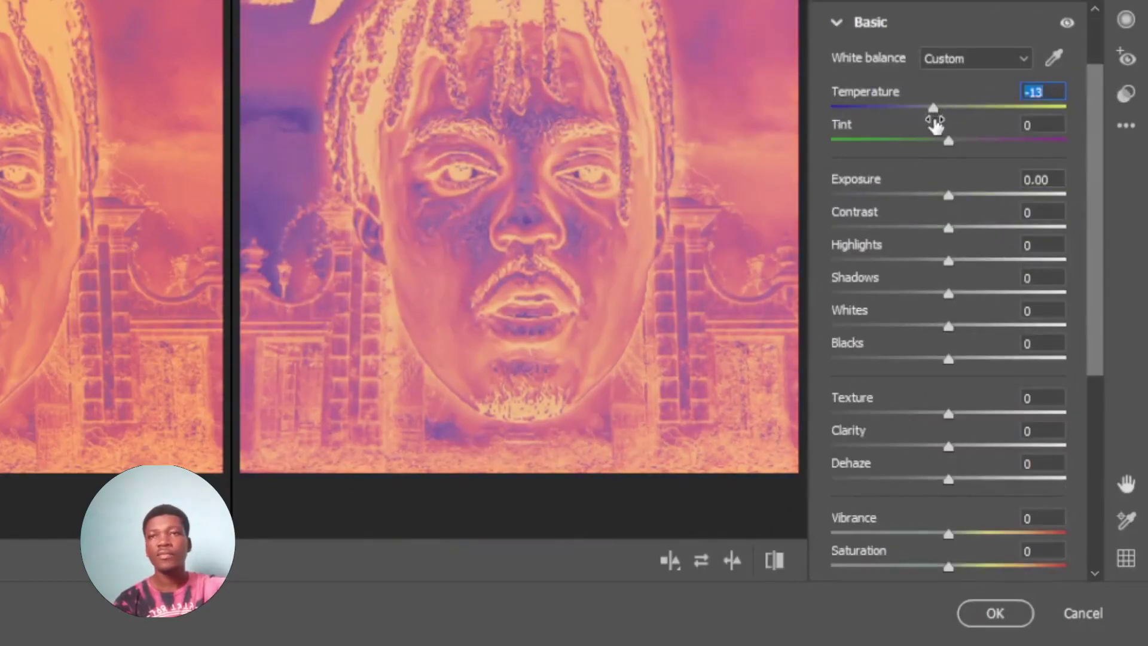
type("0")
key("Tab")
mouse_move(948, 194)
left_mouse_down()
mouse_move(964, 195)
mouse_move(938, 197)
mouse_move(966, 231)
mouse_move(923, 231)
mouse_move(969, 230)
mouse_move(933, 263)
mouse_move(913, 259)
mouse_move(959, 259)
mouse_move(927, 294)
mouse_move(981, 294)
mouse_move(895, 293)
mouse_move(932, 290)
mouse_move(937, 327)
mouse_move(993, 368)
mouse_move(925, 362)
mouse_move(954, 361)
mouse_move(933, 361)
mouse_move(944, 361)
left_mouse_up()
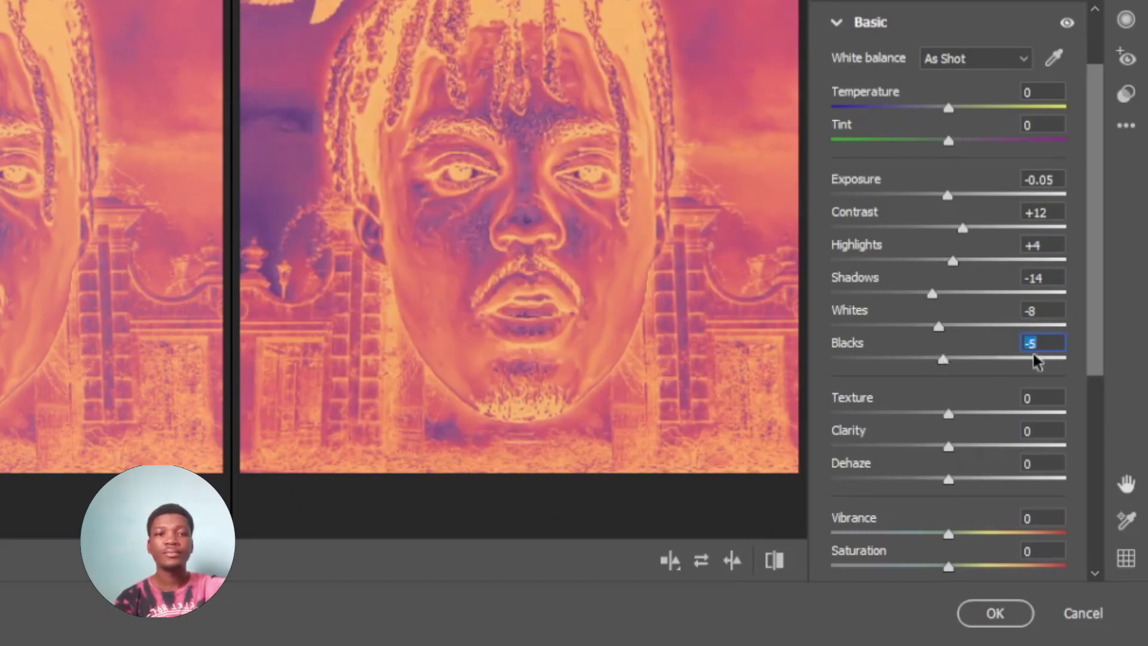
left_click_drag(1089, 308, 1095, 402)
mouse_move(950, 238)
left_mouse_down()
mouse_move(956, 270)
mouse_move(953, 238)
left_mouse_up()
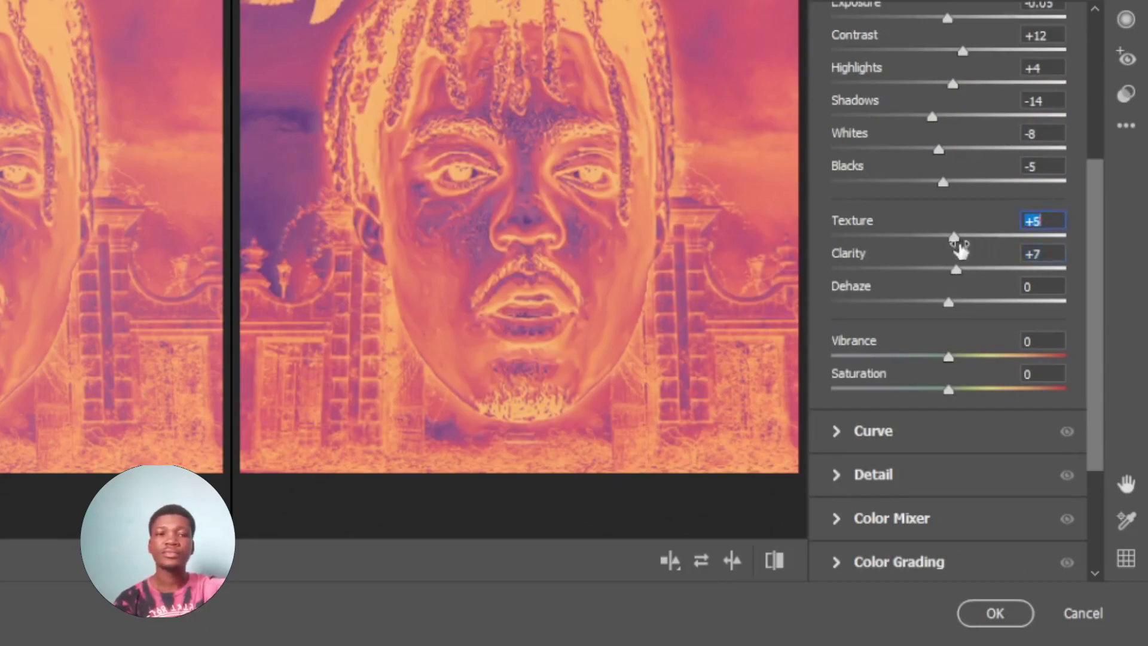
mouse_move(948, 389)
left_mouse_down()
mouse_move(934, 391)
mouse_move(967, 389)
mouse_move(951, 390)
left_mouse_up()
type("1")
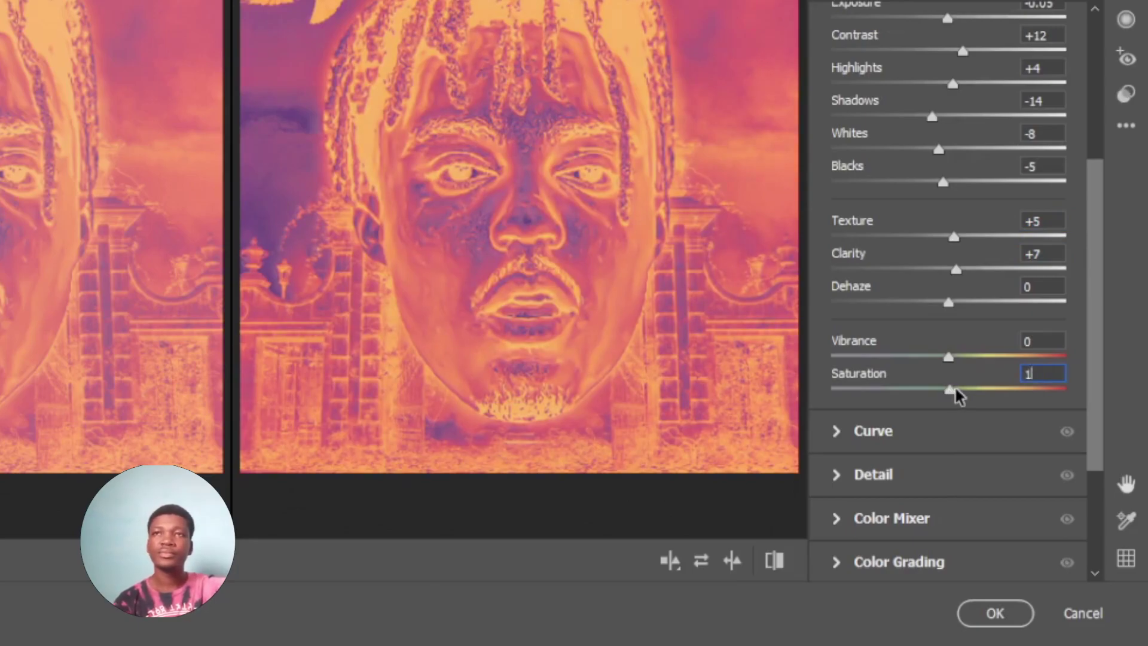
key("Return")
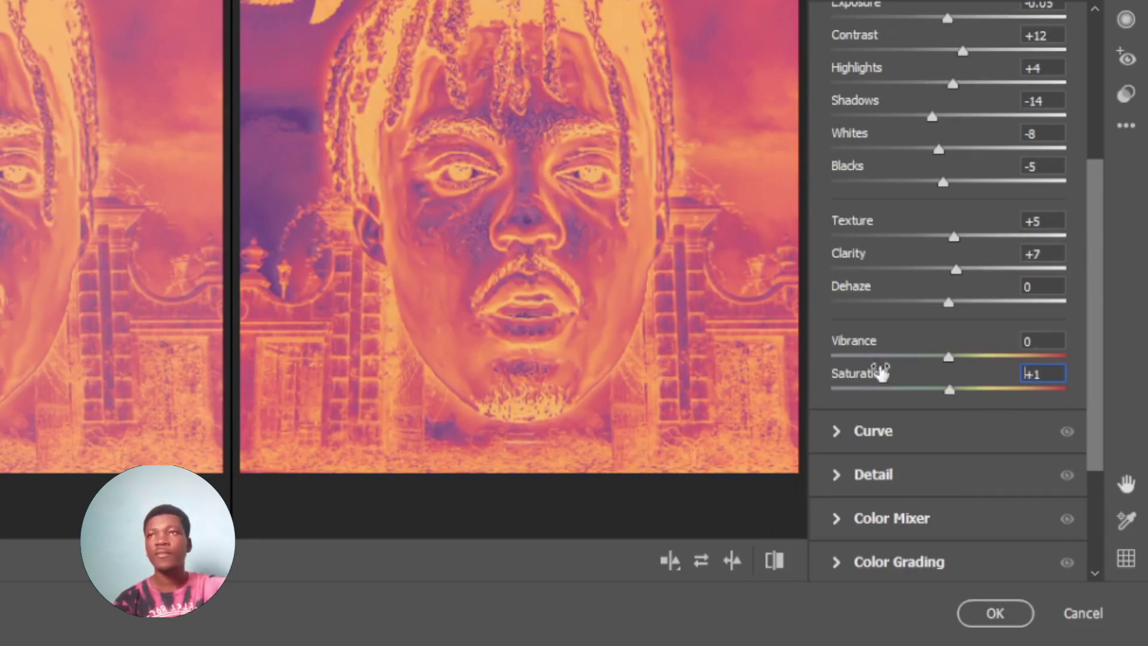
Raise Detail Sharpening to 2 with a slight Noise Reduction nudge.
left_click(757, 516)
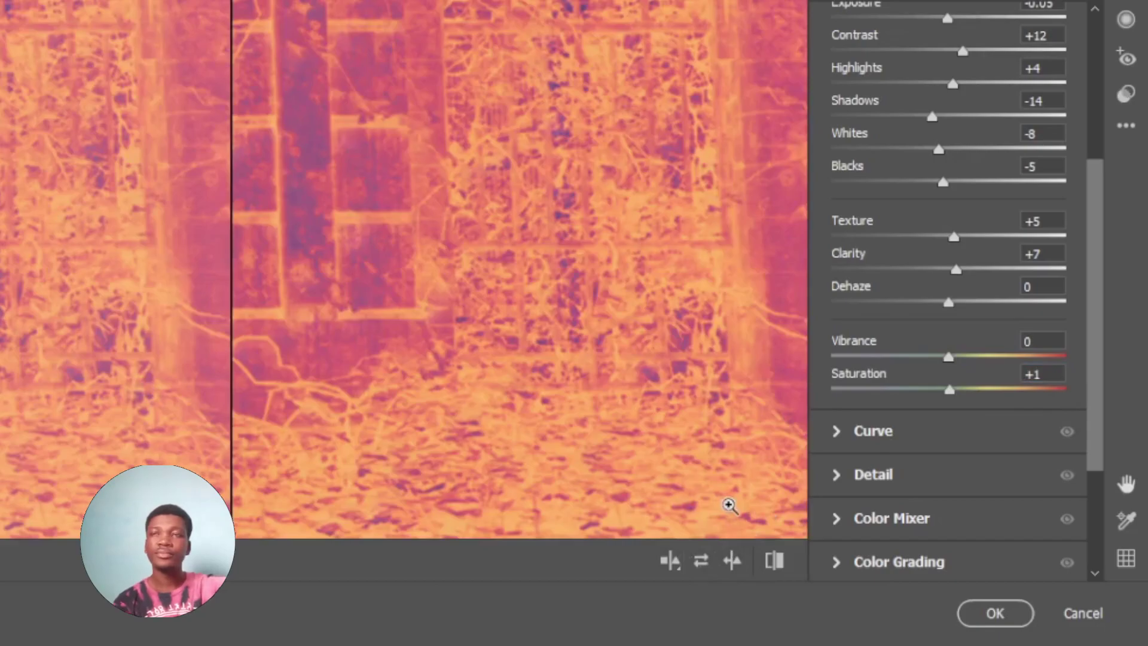
left_click(729, 505)
scroll(1097, 412, "down", 1)
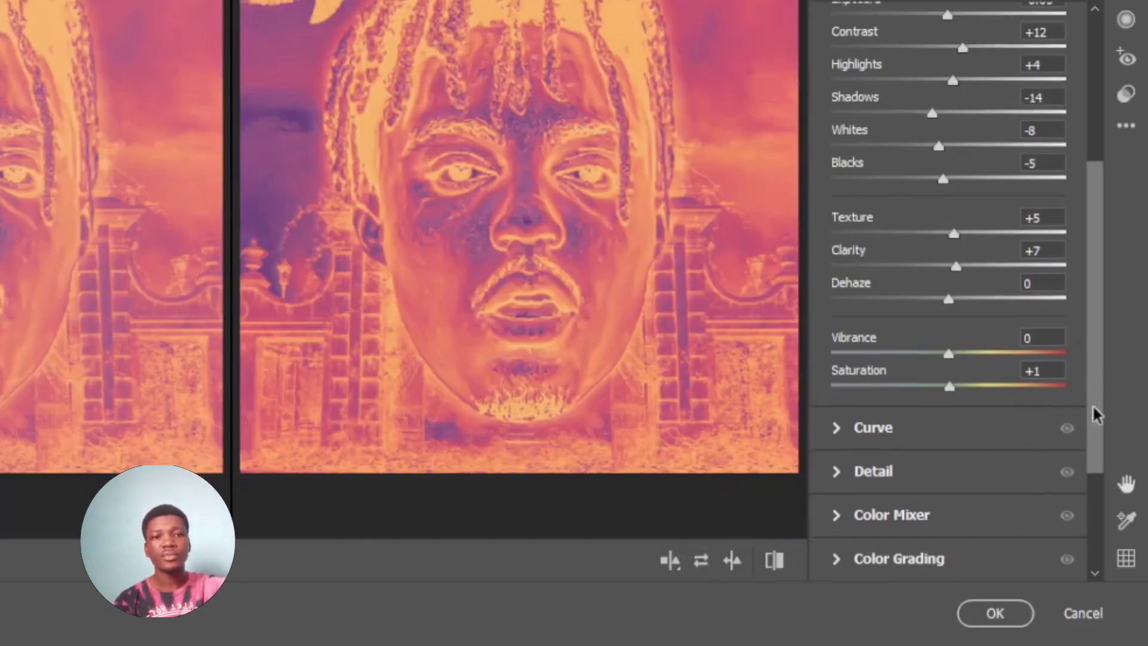
scroll(1094, 413, "down", 1)
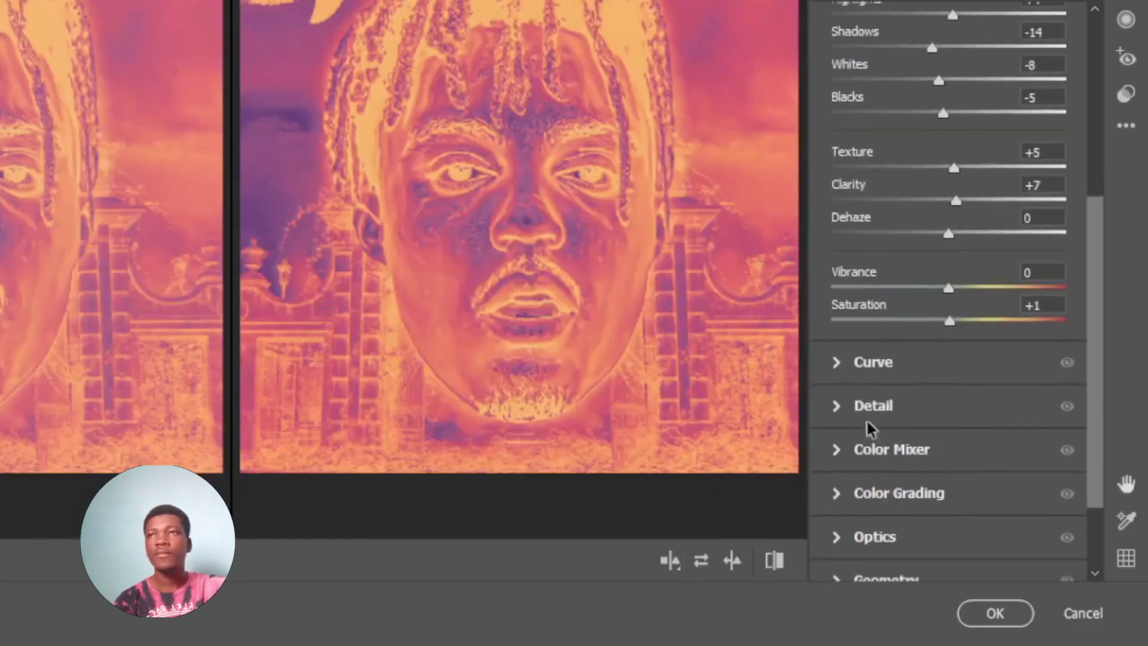
left_click(838, 413)
left_click_drag(837, 250, 841, 250)
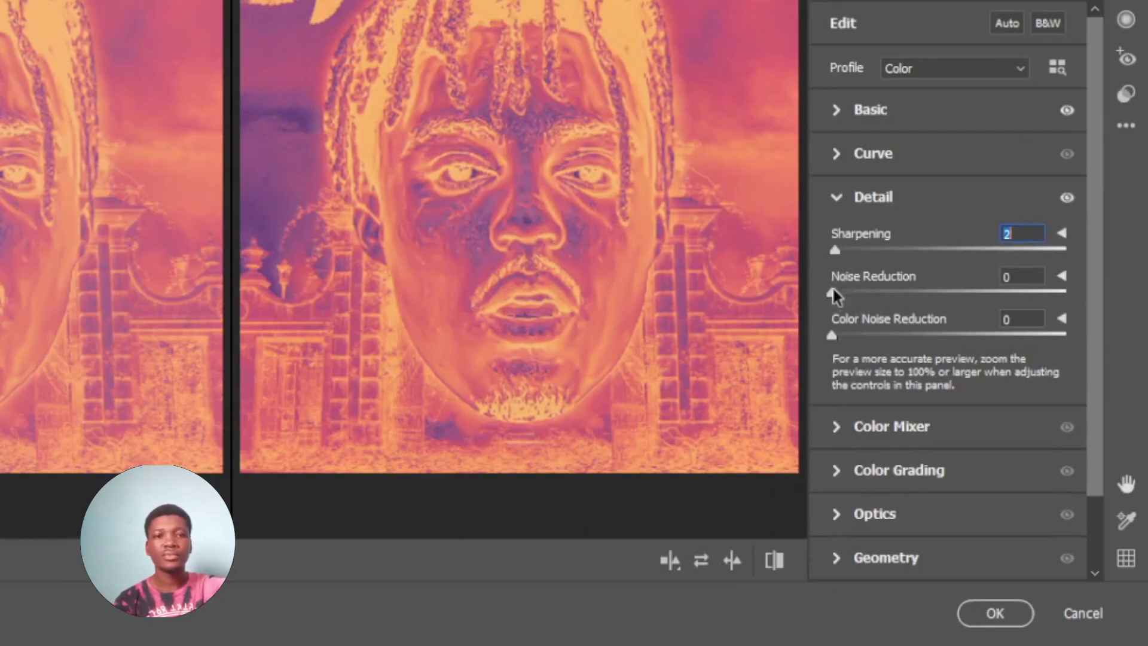
left_click_drag(832, 291, 842, 295)
left_click(843, 208)
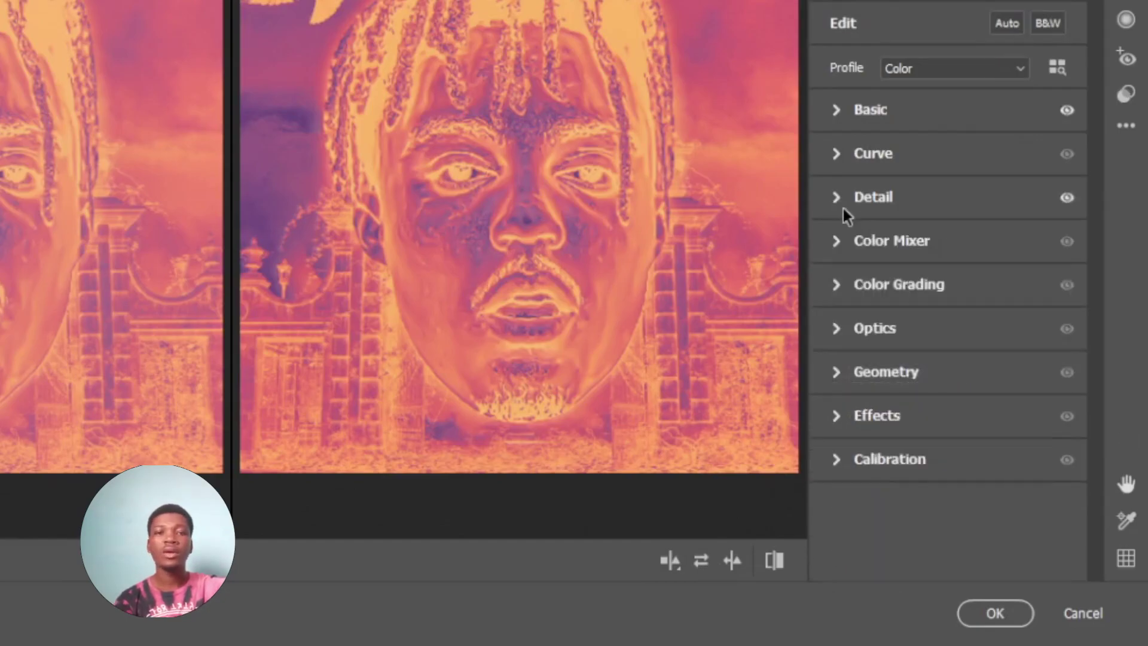
Set Effects Vignetting to -7 and apply the Camera Raw edits.
left_click(845, 429)
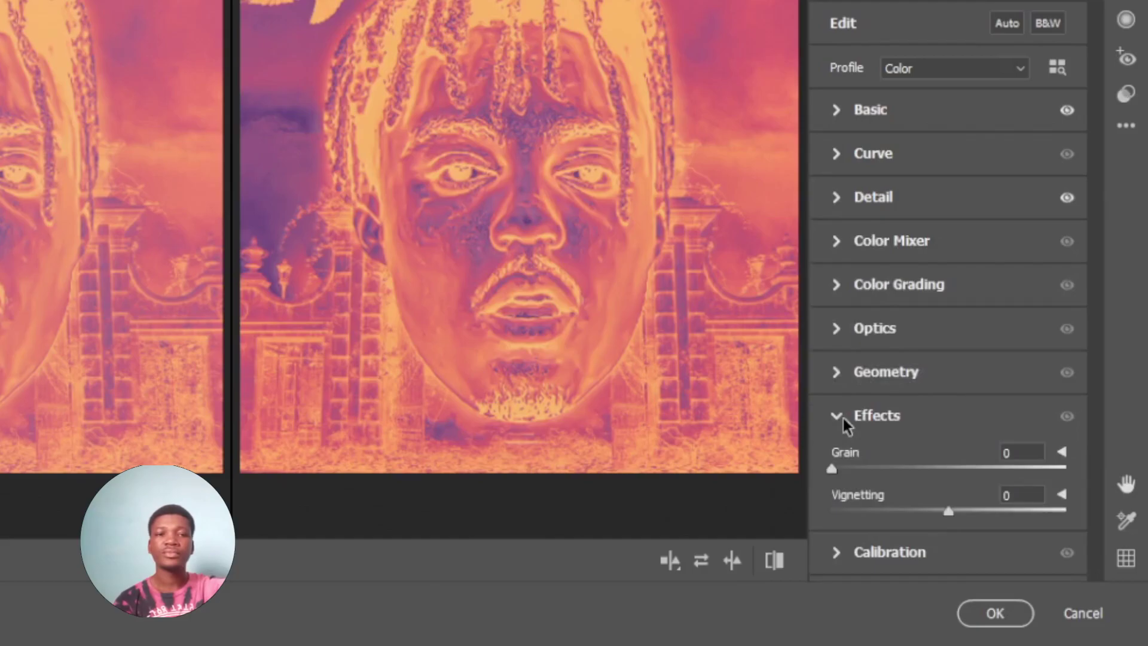
left_click(951, 511)
mouse_move(952, 512)
left_mouse_down()
mouse_move(936, 511)
mouse_move(975, 512)
mouse_move(942, 511)
left_mouse_up()
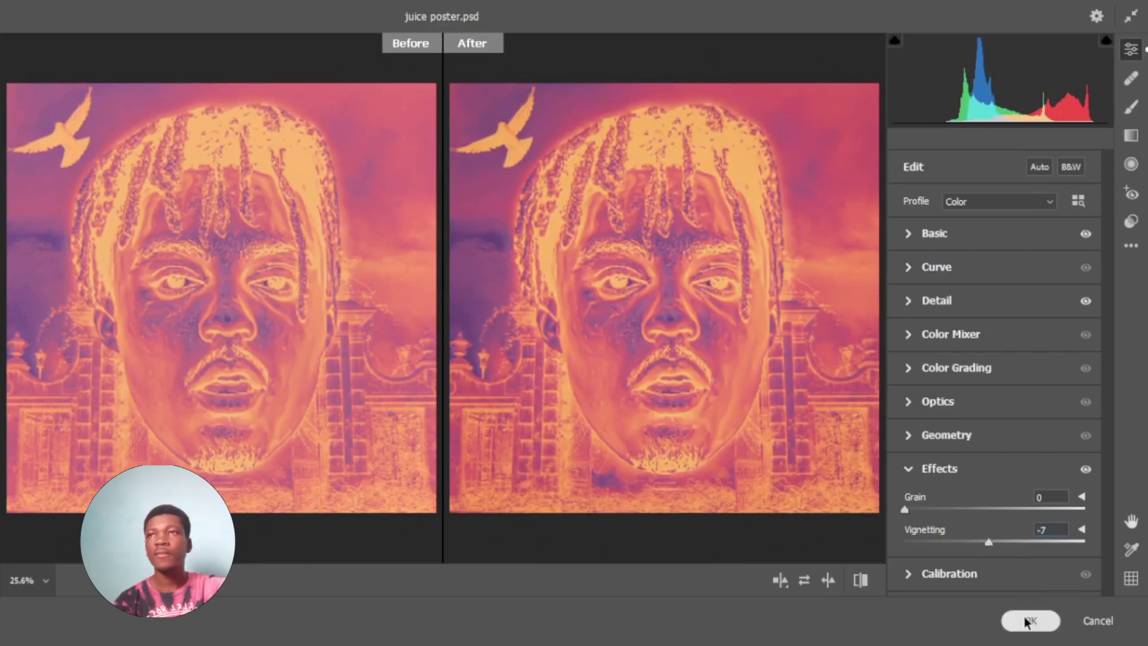
left_click(1027, 621)
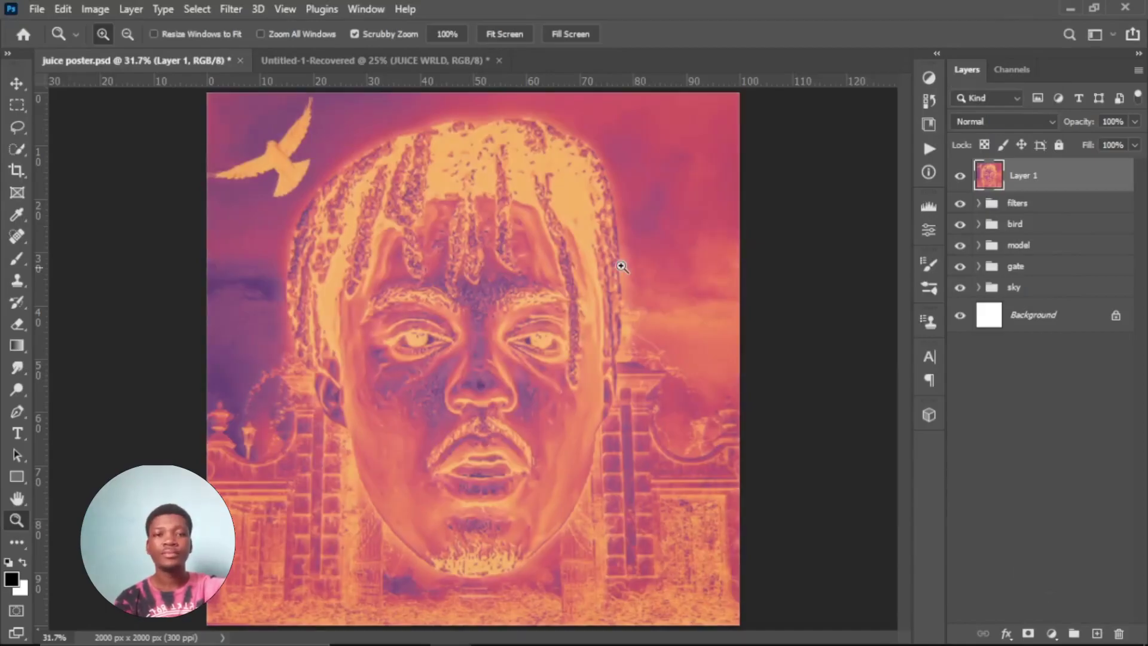
left_click(17, 83)
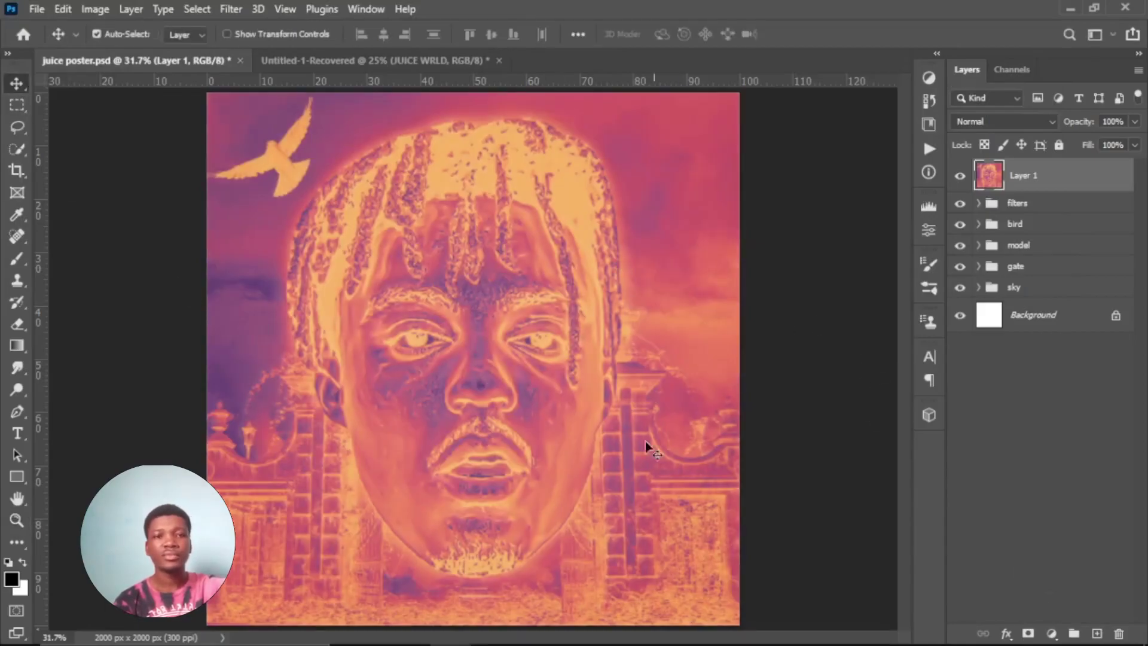
scroll(374, 259, "up", 3)
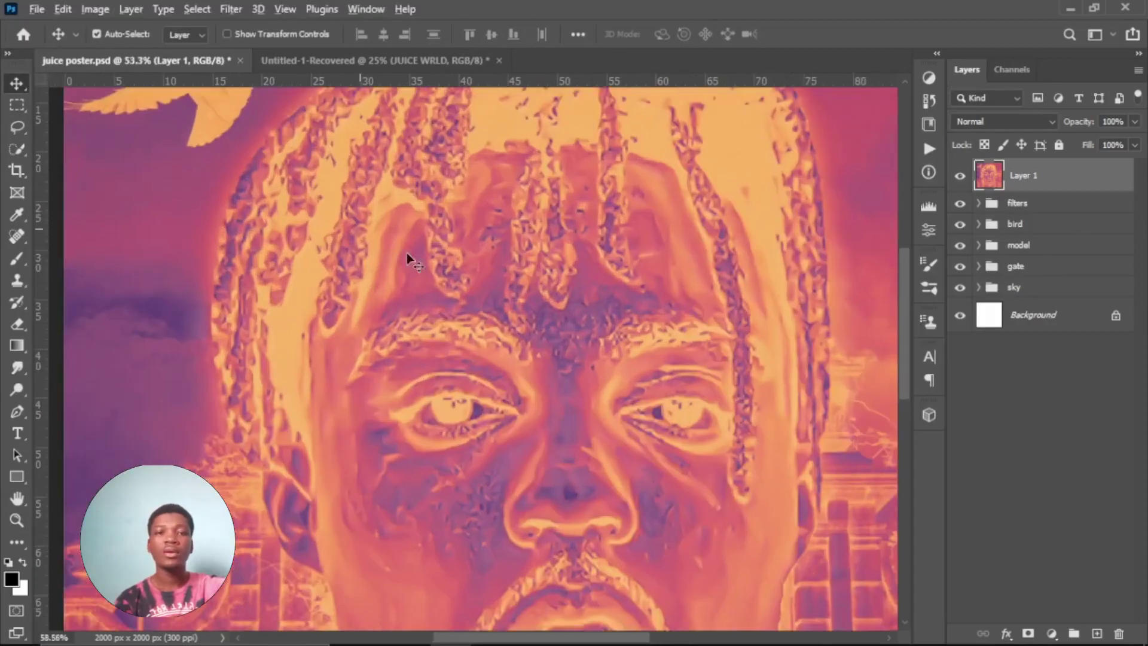
mouse_move(407, 258)
left_mouse_down()
mouse_move(298, 420)
mouse_move(282, 231)
left_mouse_up()
scroll(588, 317, "down", 5)
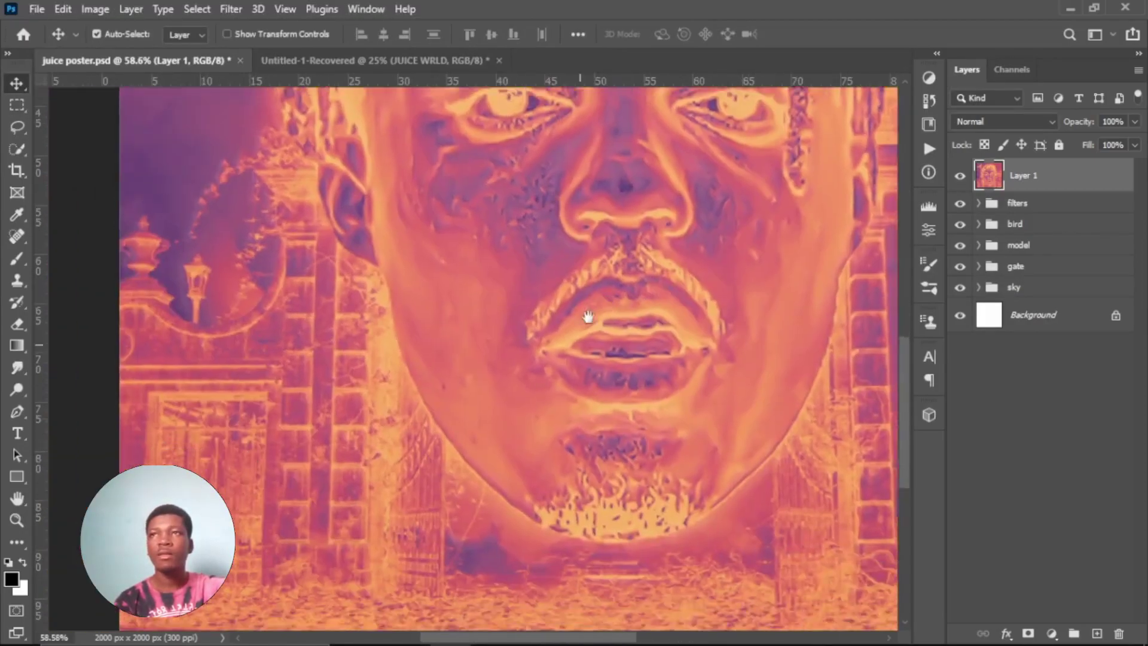
left_click_drag(475, 311, 272, 412)
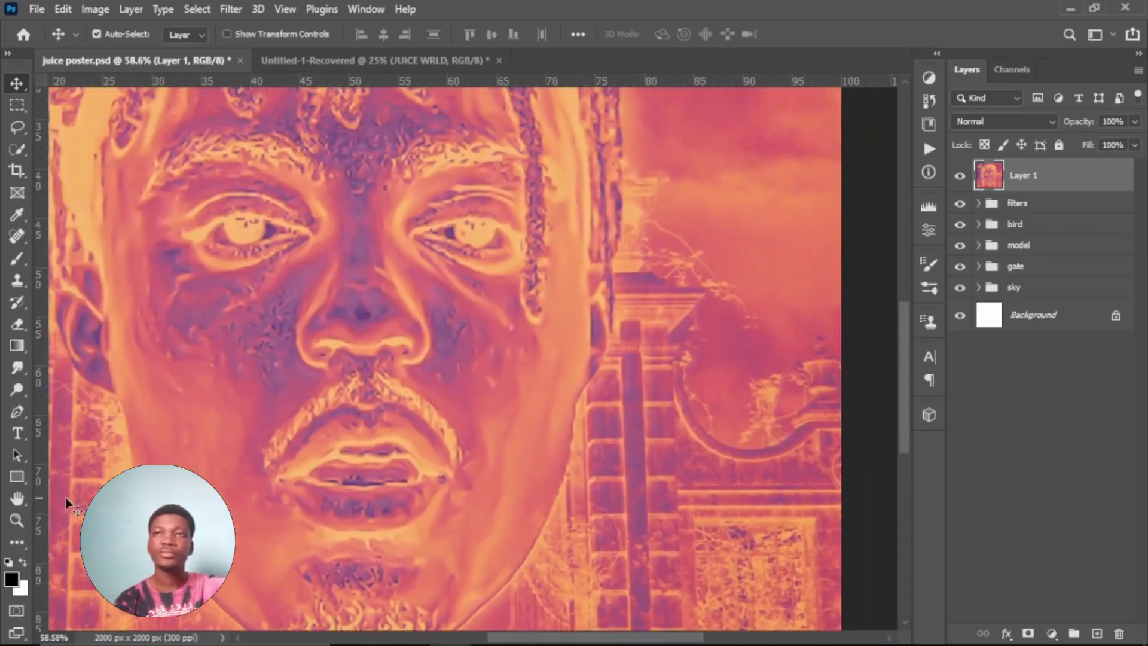
left_click(17, 519)
left_click(520, 37)
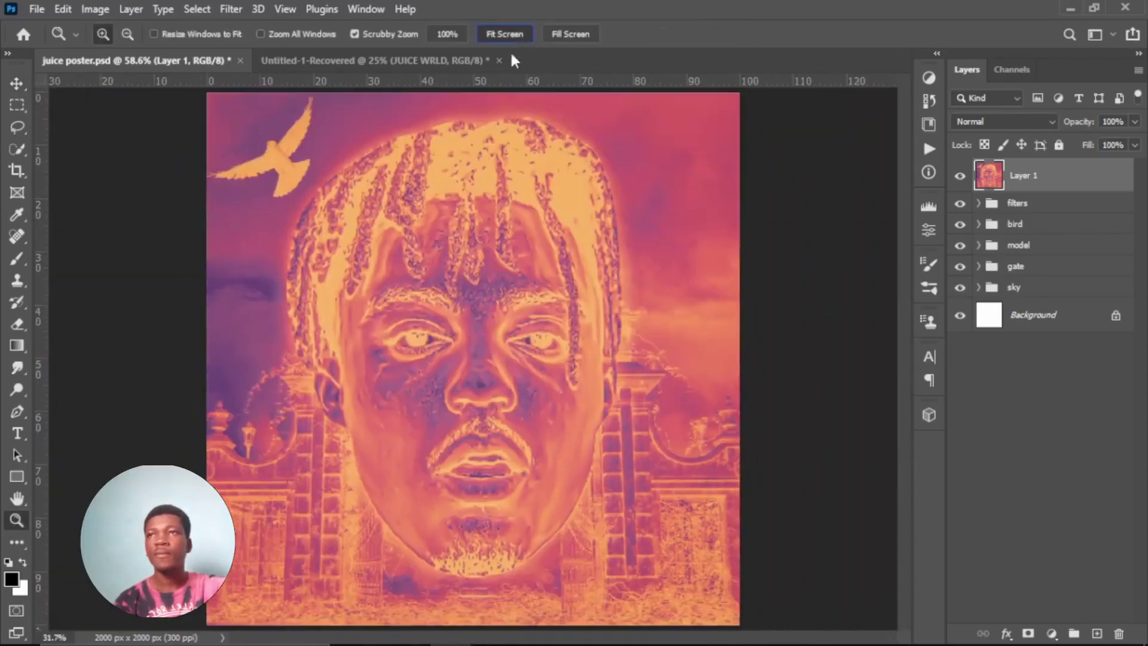
key("v")
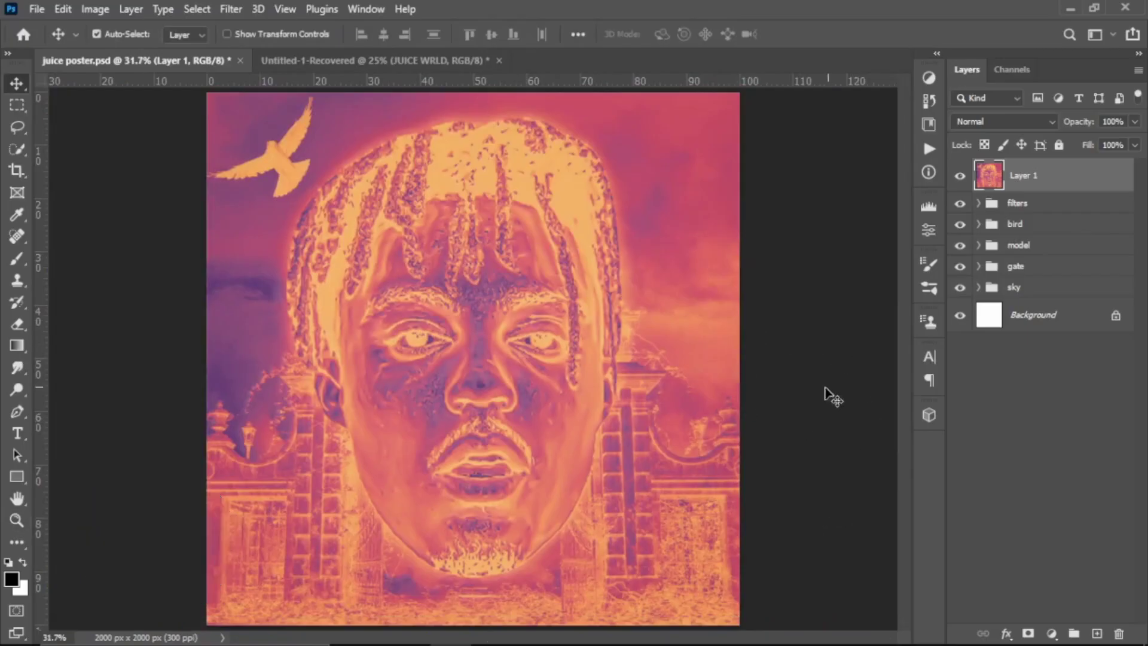